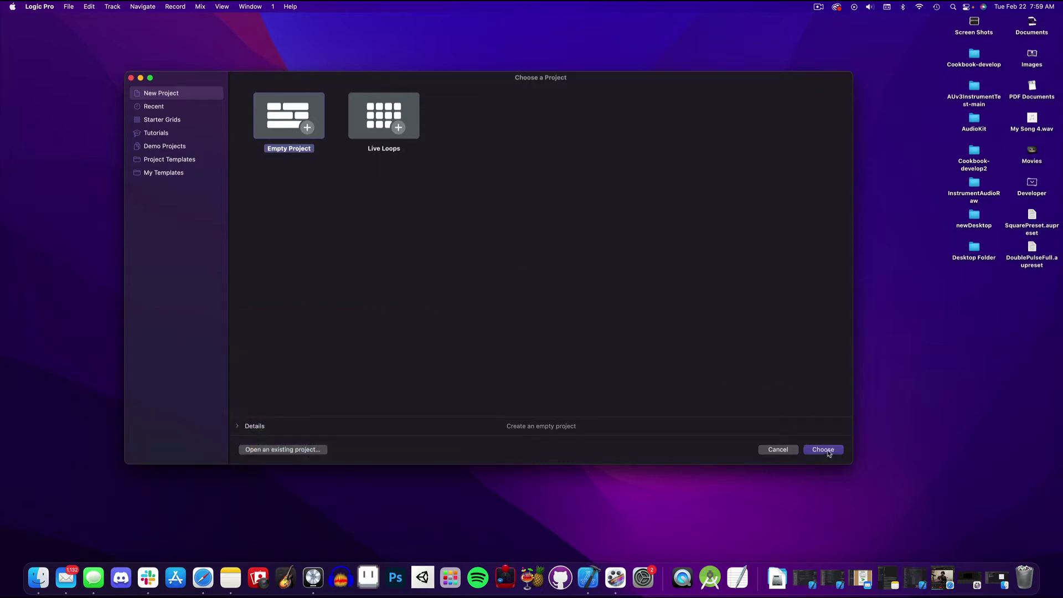
- Create an empty project with one Software Instrument track and list its instruments at Sampler (Multi-Sample)
left_click(825, 449)
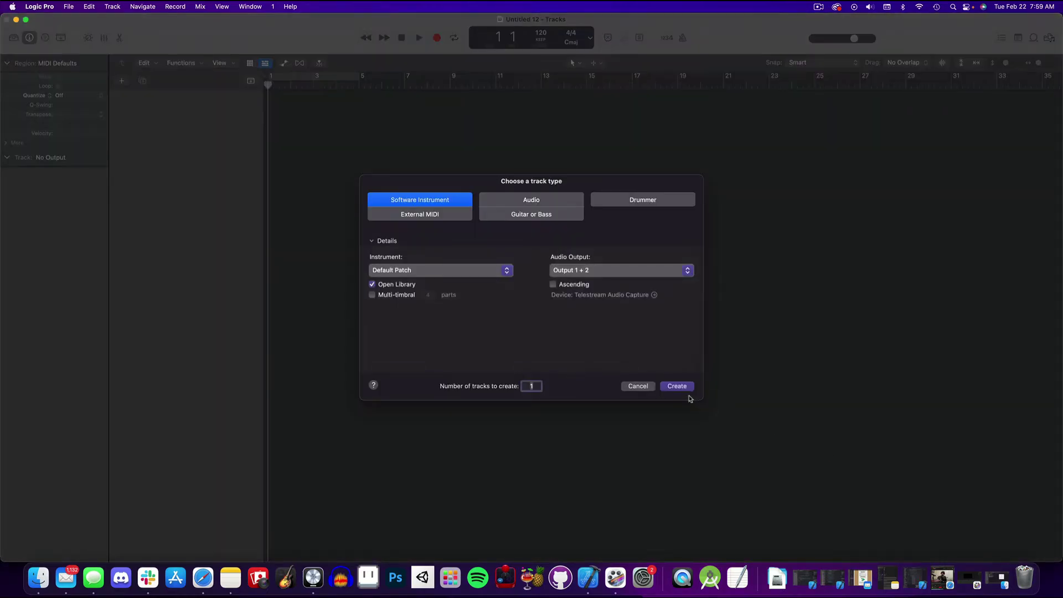
left_click(682, 386)
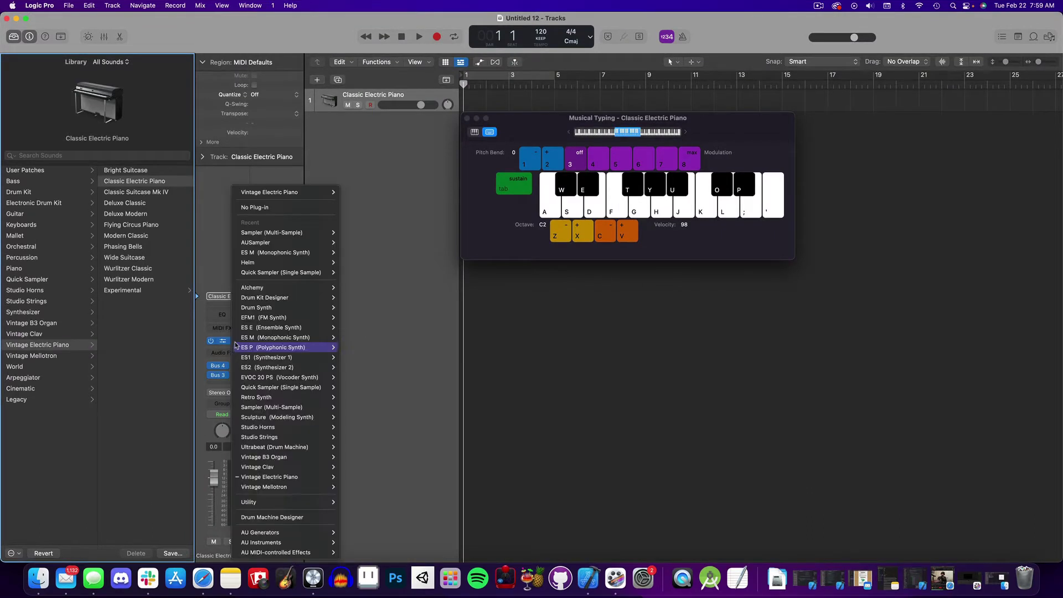
left_click(235, 342)
mouse_move(285, 408)
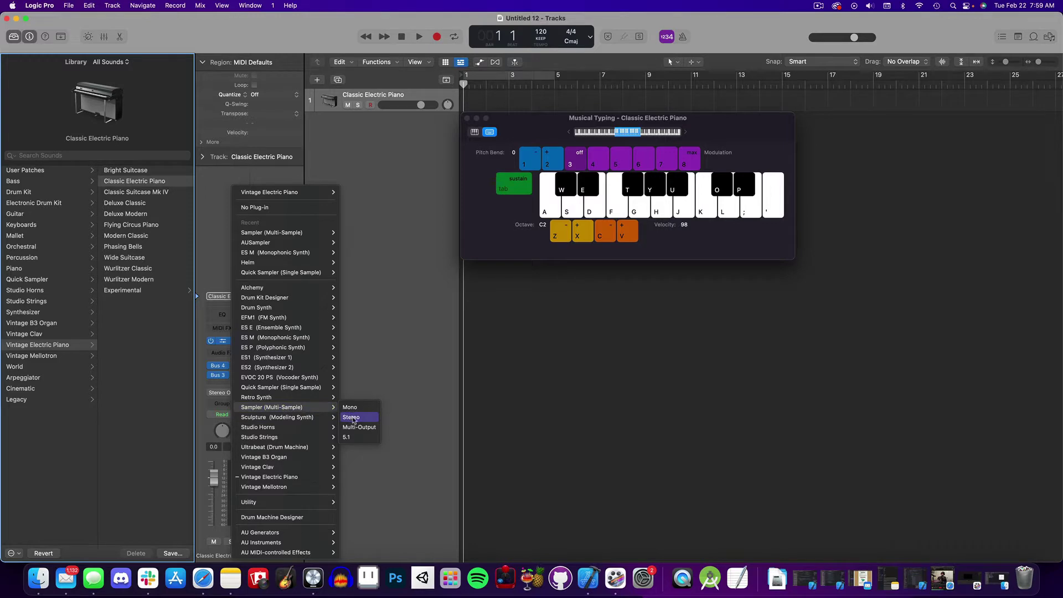
- Load a stereo Sampler and drag DoublePulseFull.wav from Finder into its key mapping
left_click(353, 418)
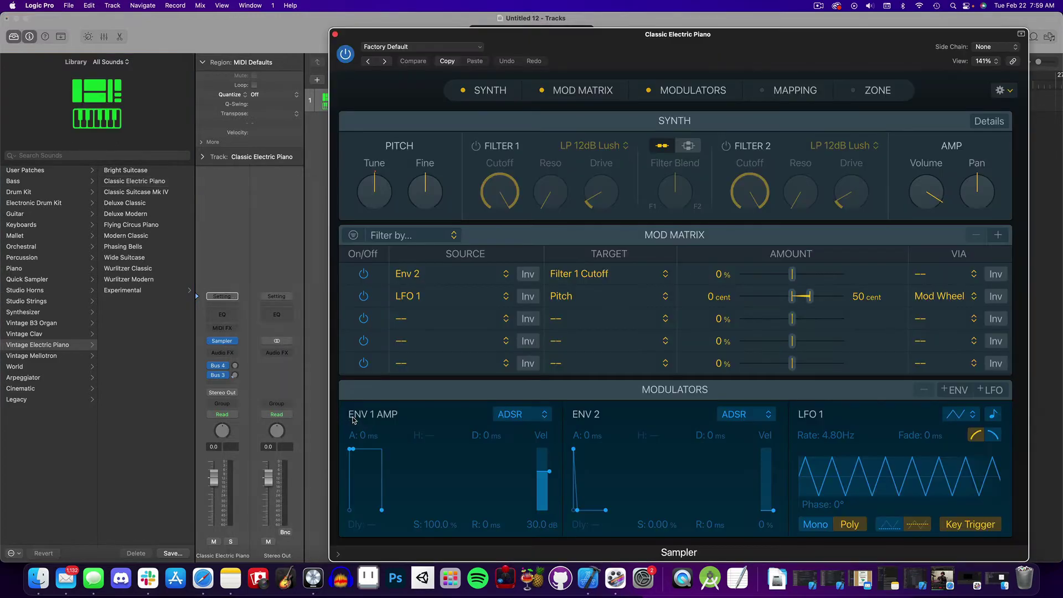
scroll(553, 360, "down", 10)
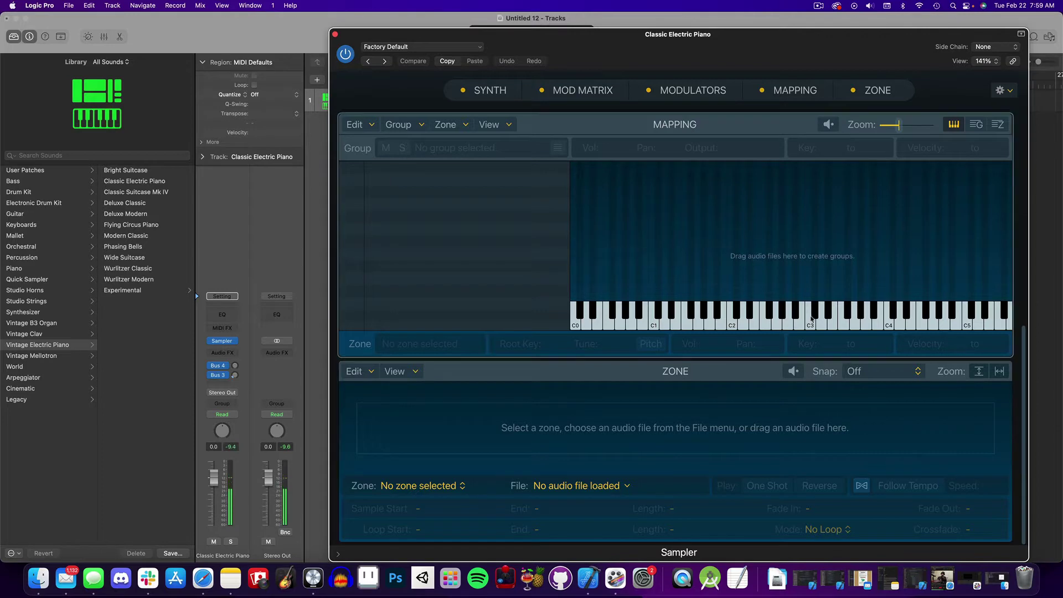
key("super+Tab")
left_click_drag(667, 251, 416, 205)
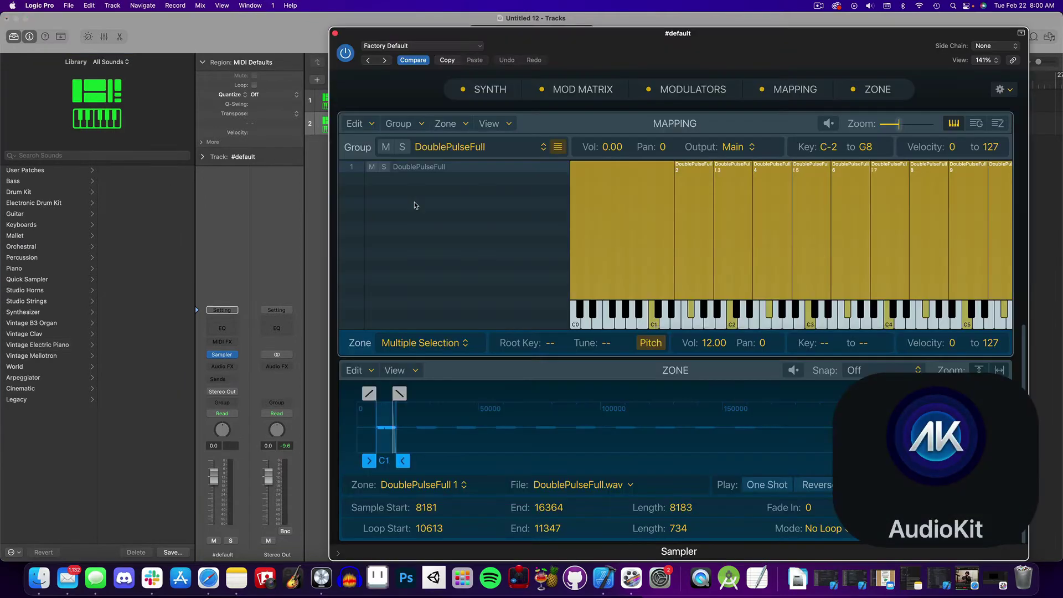
left_click_drag(699, 36, 565, 32)
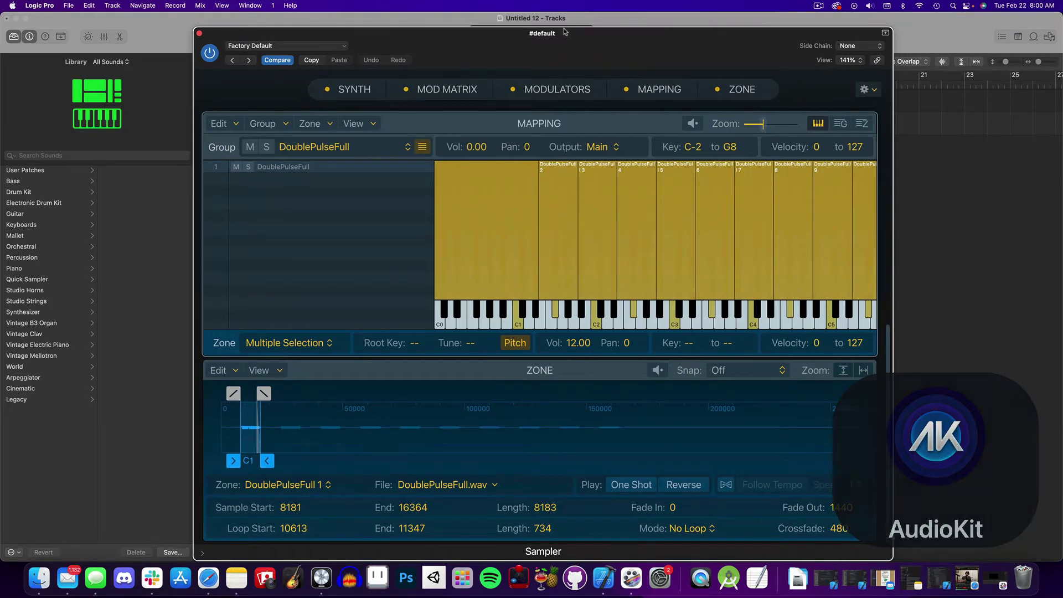
left_click(500, 227)
left_click(531, 221)
left_click(571, 220)
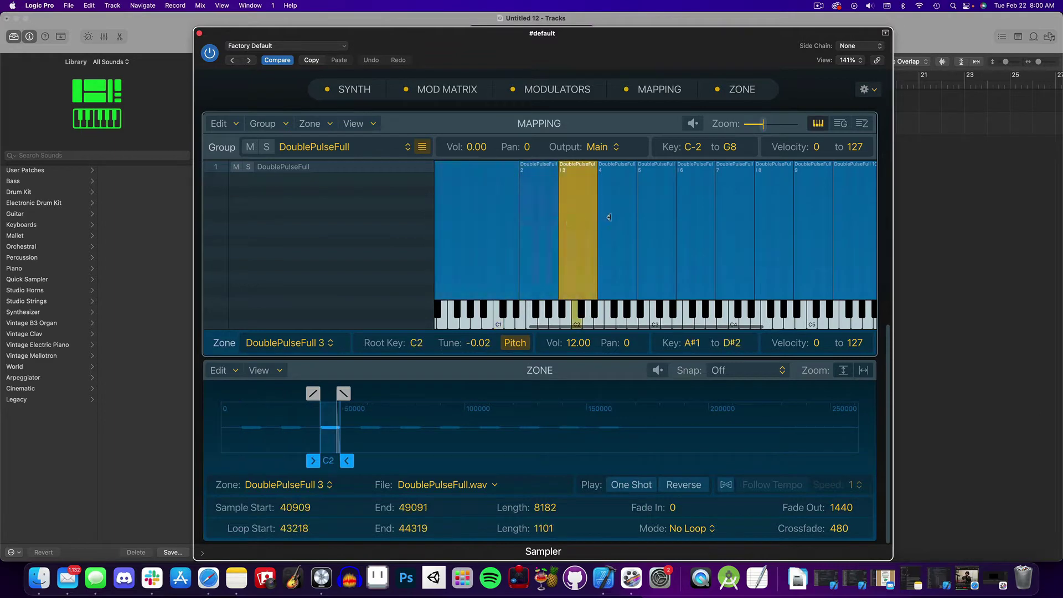
left_click(620, 216)
left_click(669, 214)
left_click(696, 215)
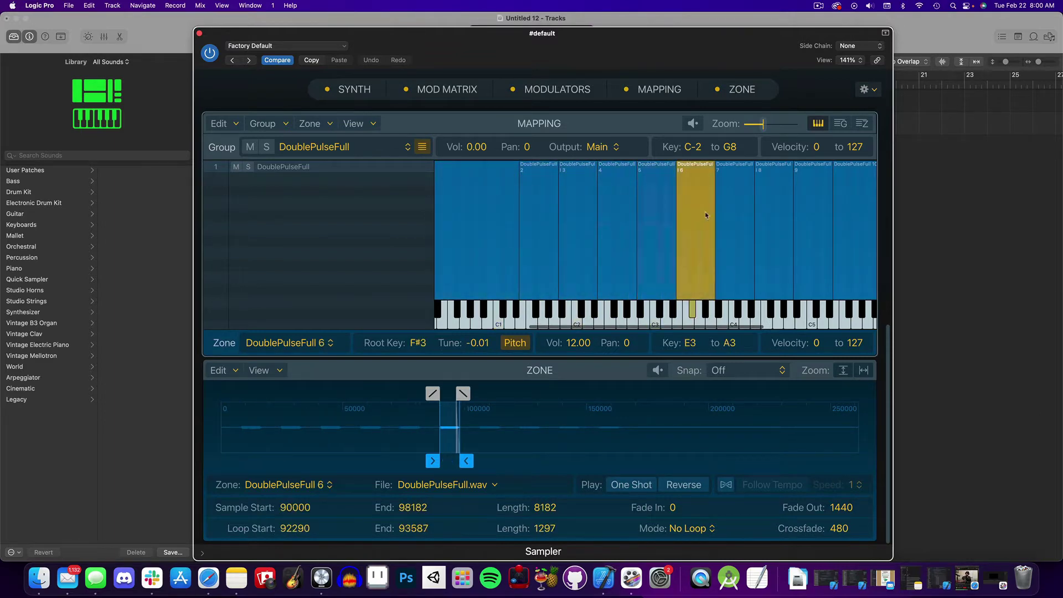
left_click(742, 206)
left_click(775, 205)
left_click(815, 204)
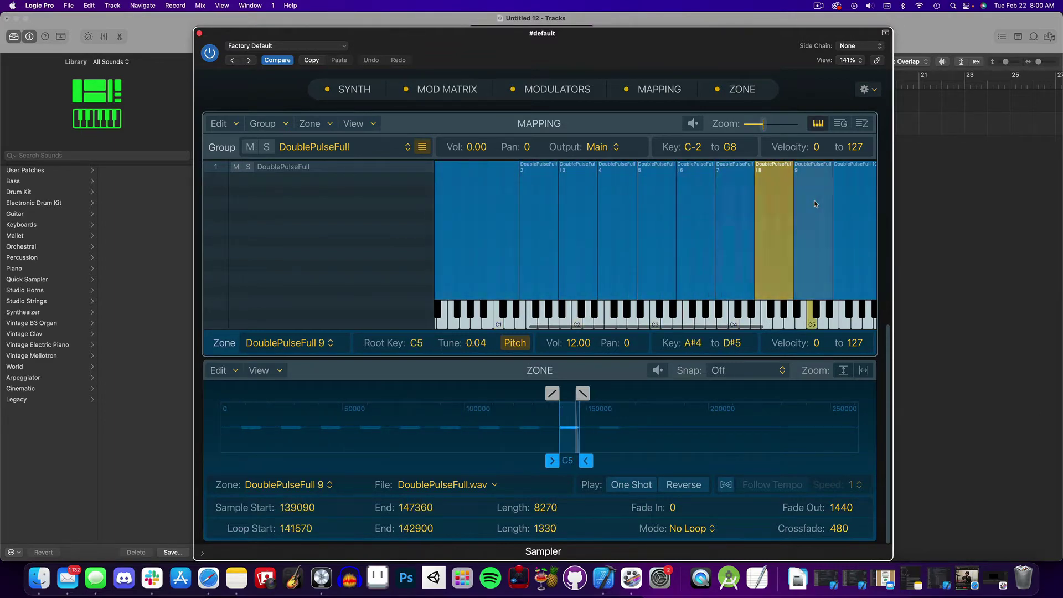
left_click(850, 203)
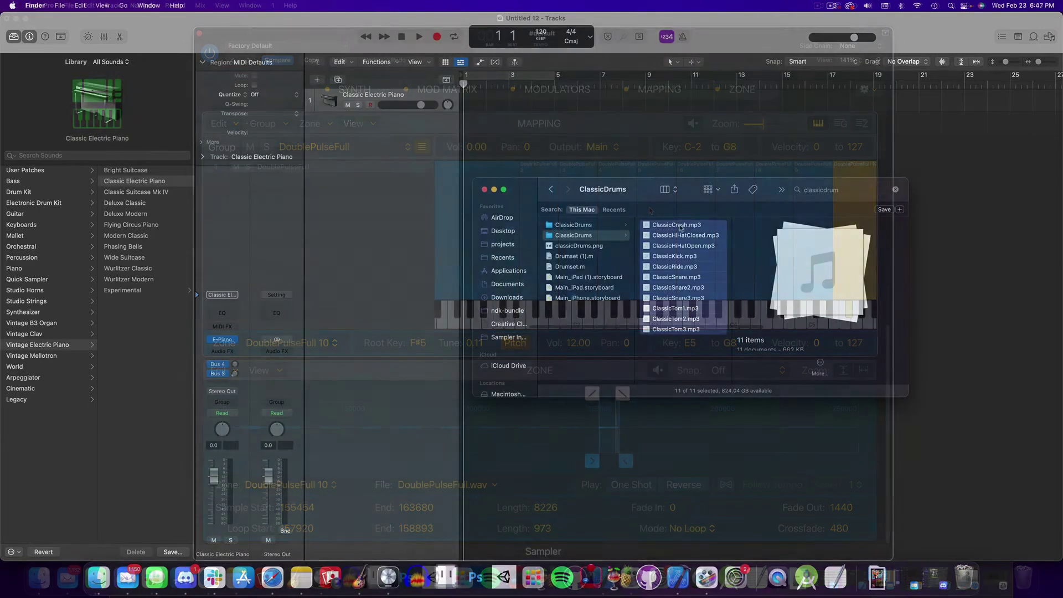
- Build a Sampler (Optimized Map) track from the 11 ClassicDrums files and audition the snare and ride zones
left_click_drag(677, 225, 414, 149)
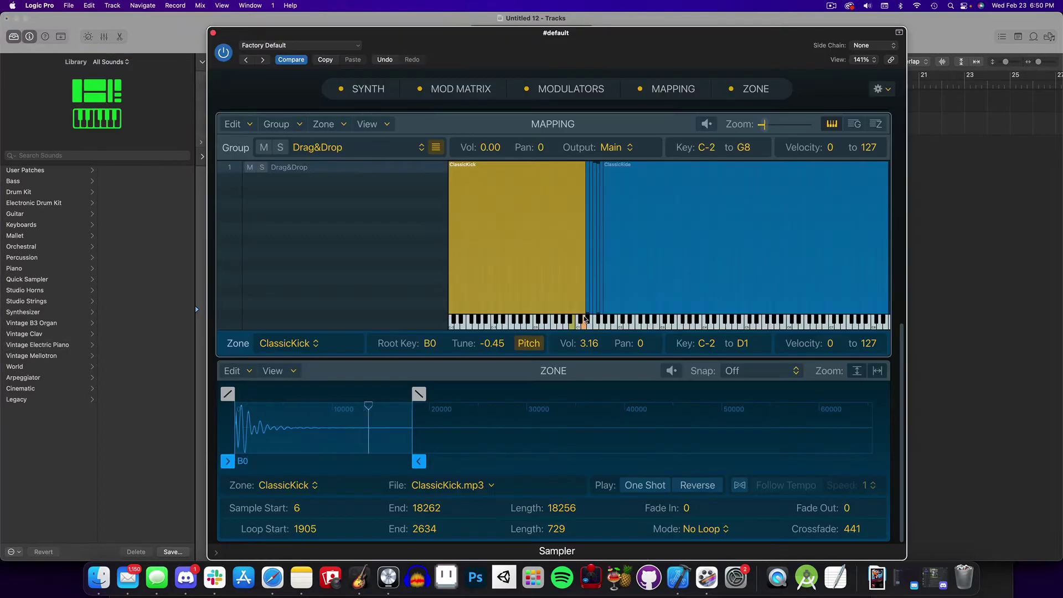
left_click(588, 320)
left_click(594, 320)
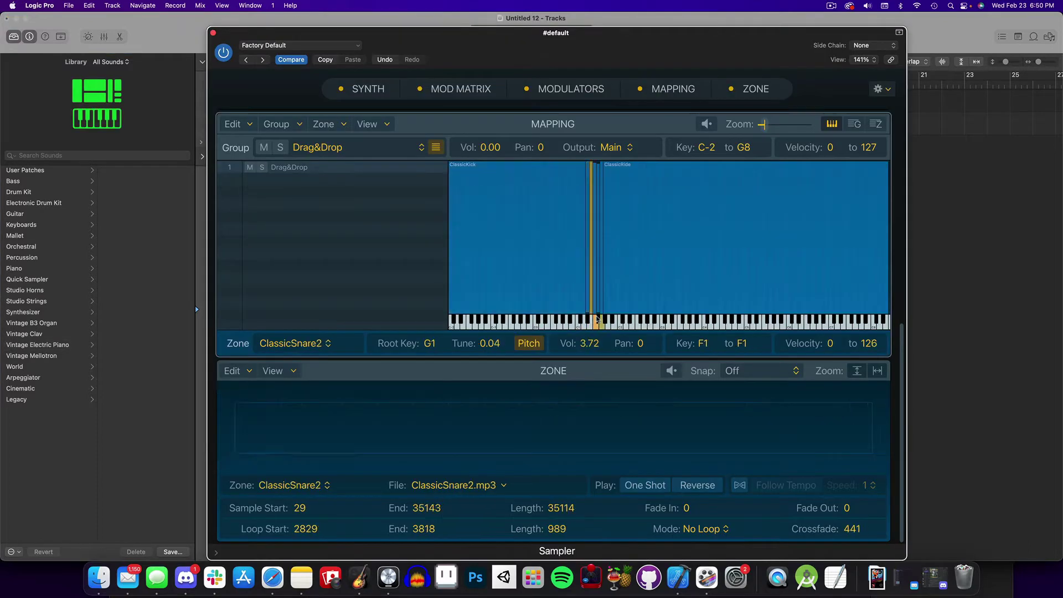
left_click(601, 320)
left_click(603, 320)
left_click(605, 320)
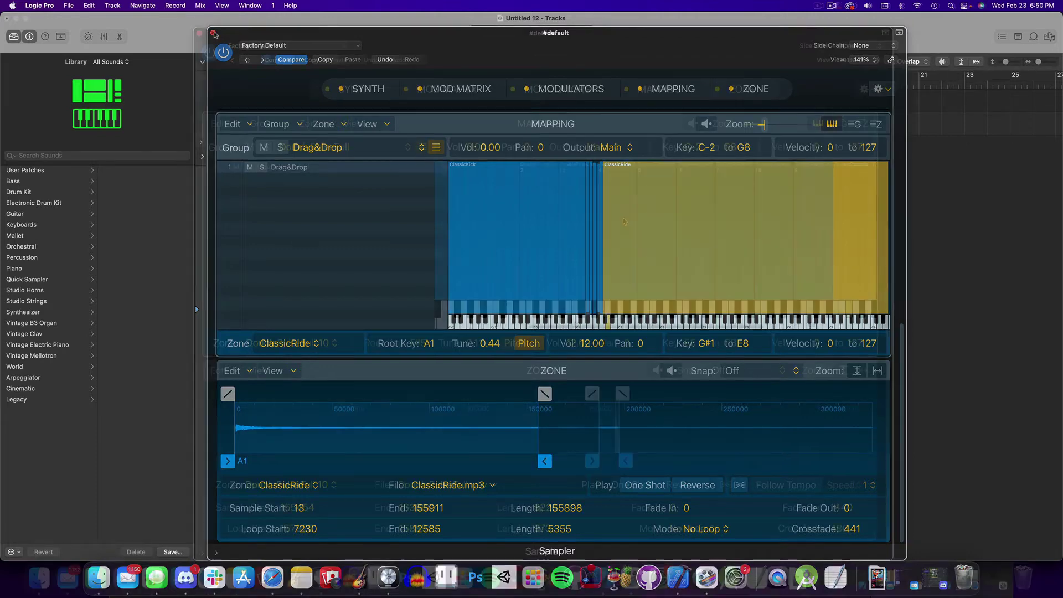
- Enable Filter 1 and turn down its Cutoff knob
scroll(624, 221, "up", 5)
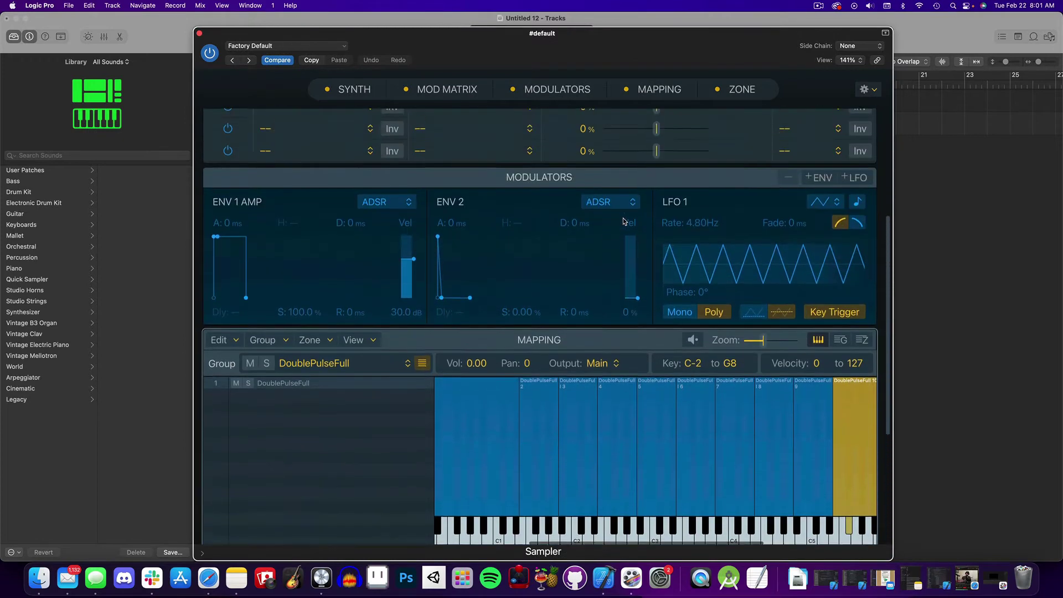
scroll(624, 222, "up", 8)
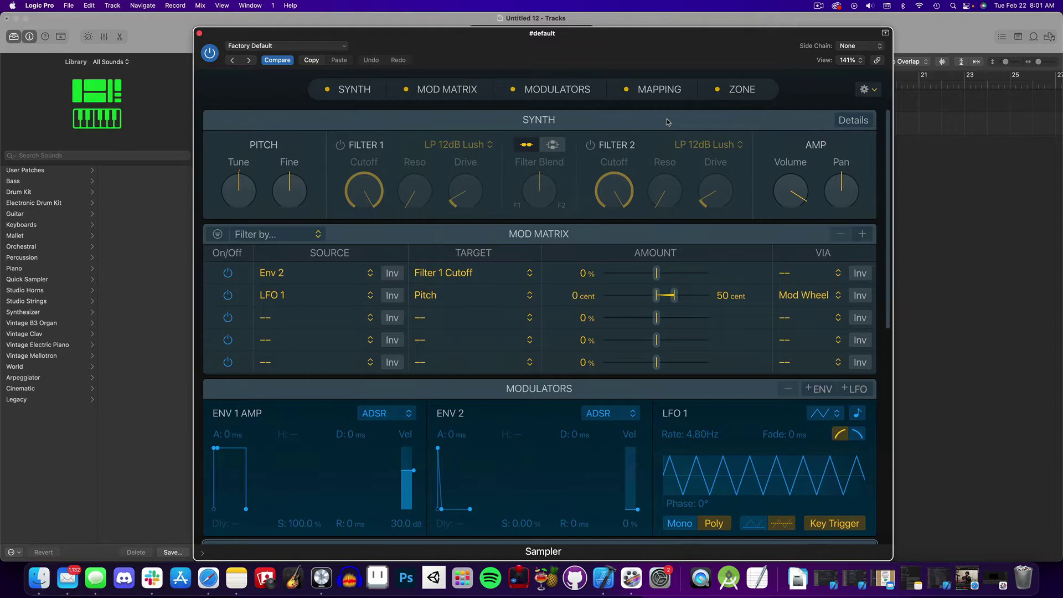
left_click(842, 120)
left_click(853, 120)
left_click(340, 145)
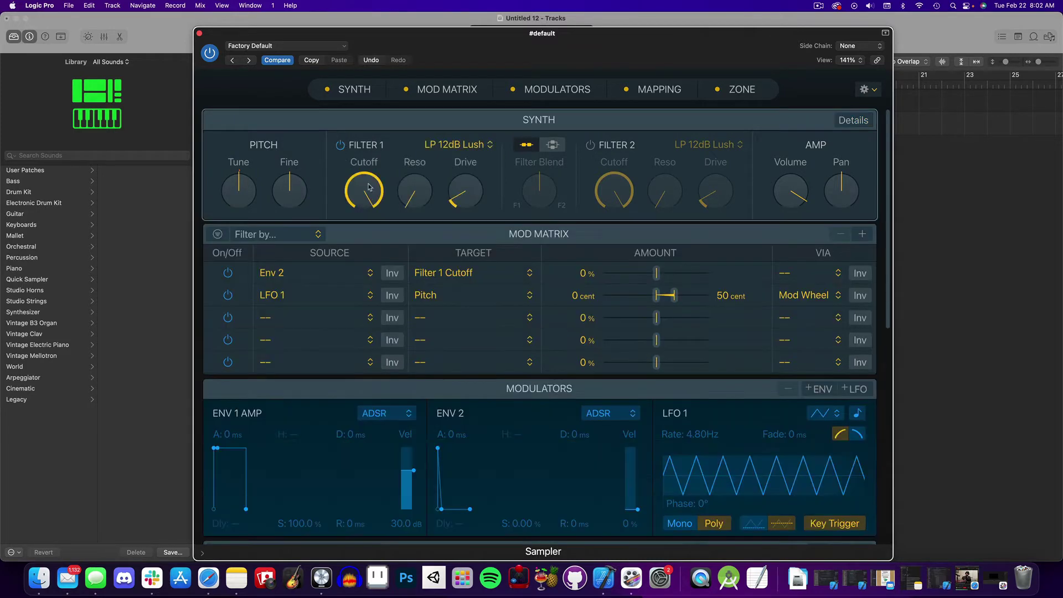
left_click_drag(370, 188, 370, 213)
- Audition zones up from DoublePulseFull 4 and inspect the third modulation row's sources without changing them
scroll(381, 278, "down", 4)
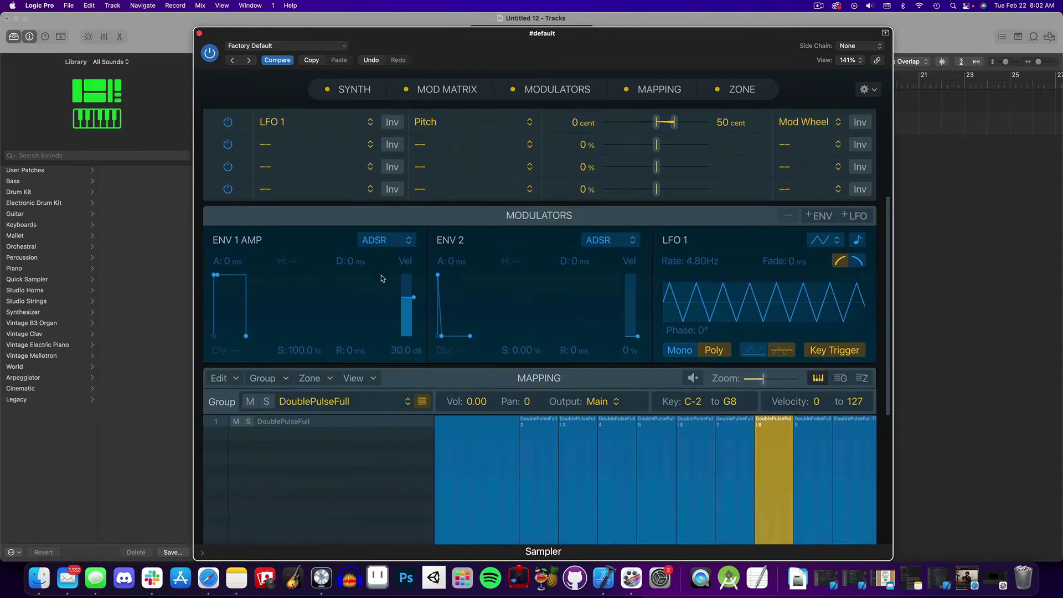
scroll(380, 278, "down", 3)
left_click(626, 429)
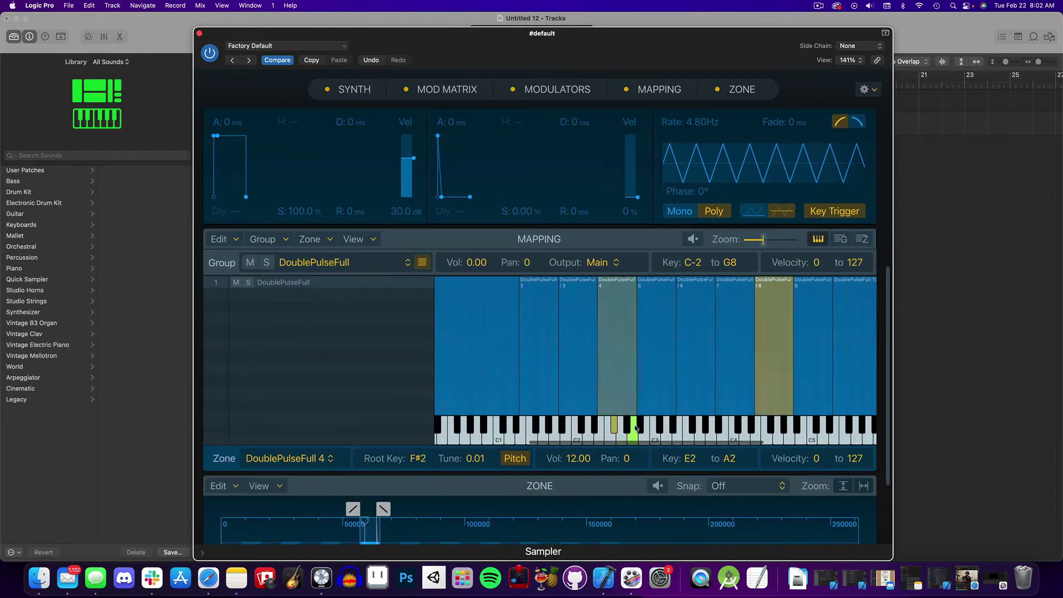
left_click(706, 429)
left_click(746, 429)
scroll(439, 303, "up", 6)
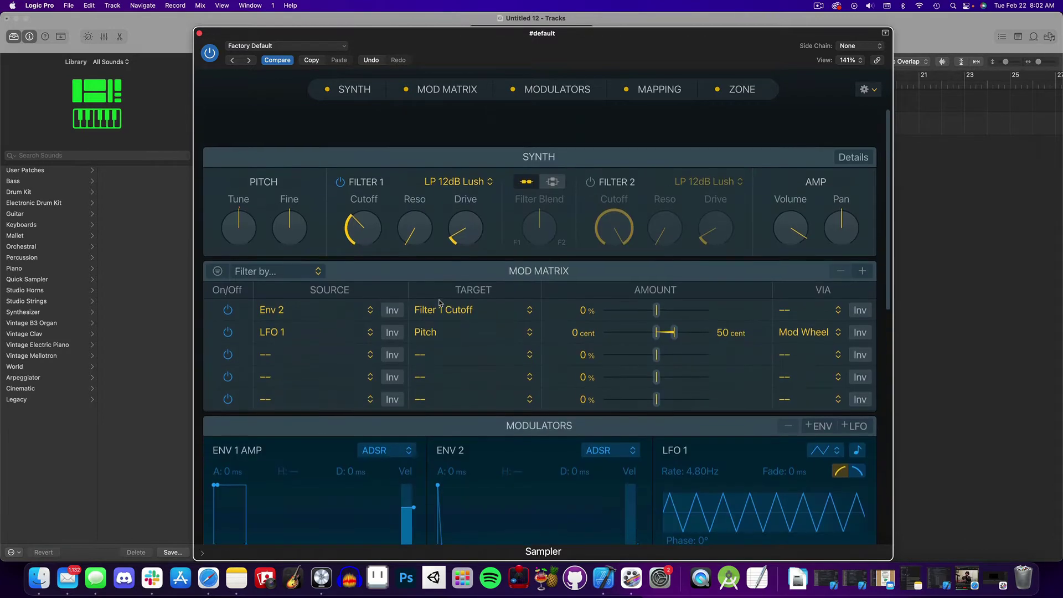
scroll(439, 303, "down", 2)
left_click(371, 323)
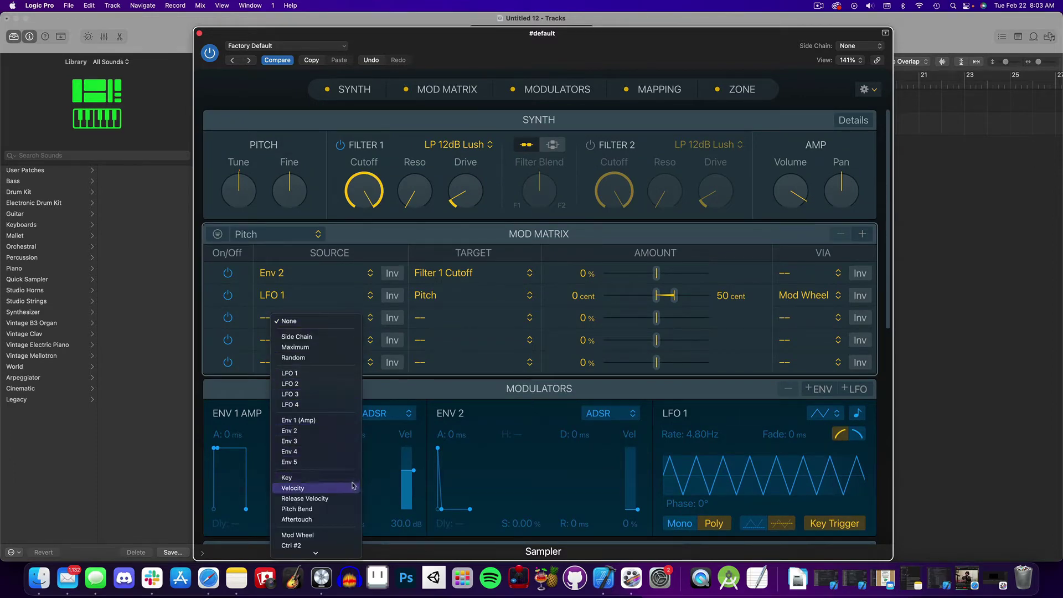
left_click(390, 361)
scroll(293, 327, "down", 6)
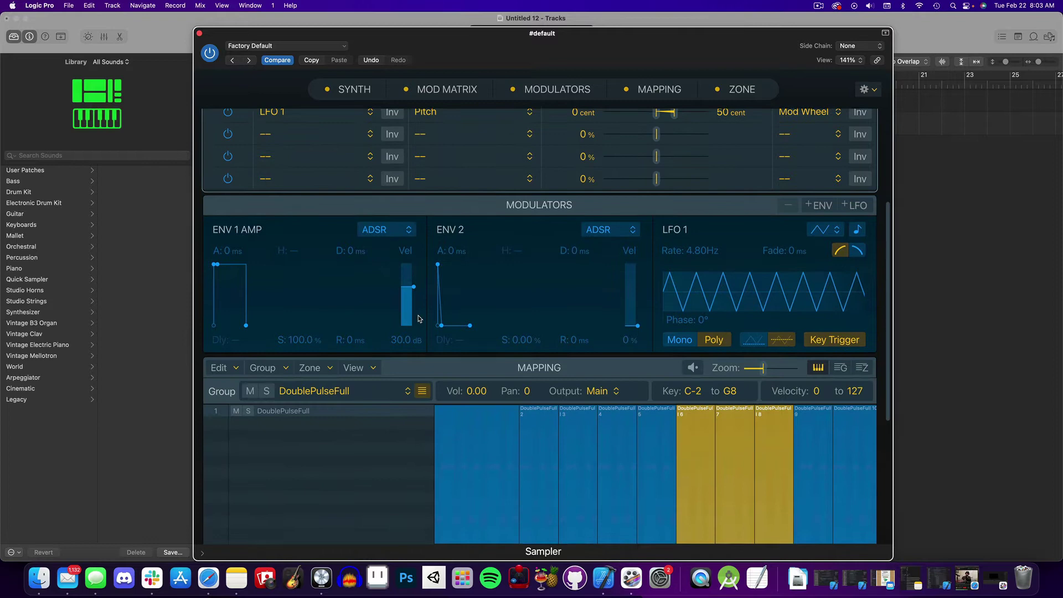
- Set the amp envelope release to 1423 ms and attack to about 98 ms
left_click_drag(246, 324, 276, 325)
left_click_drag(215, 264, 233, 263)
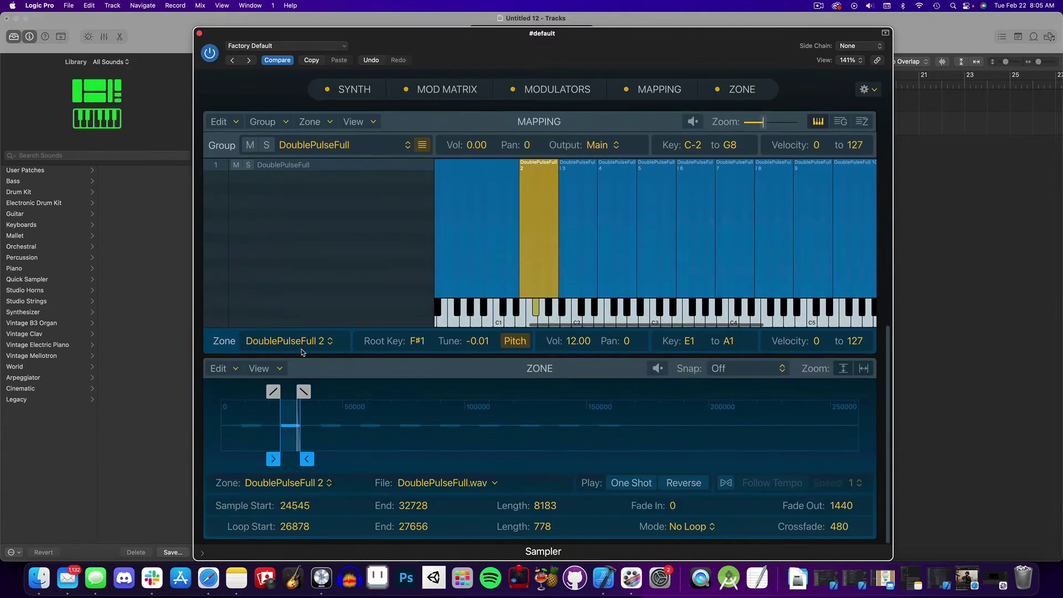
scroll(327, 349, "up", 1)
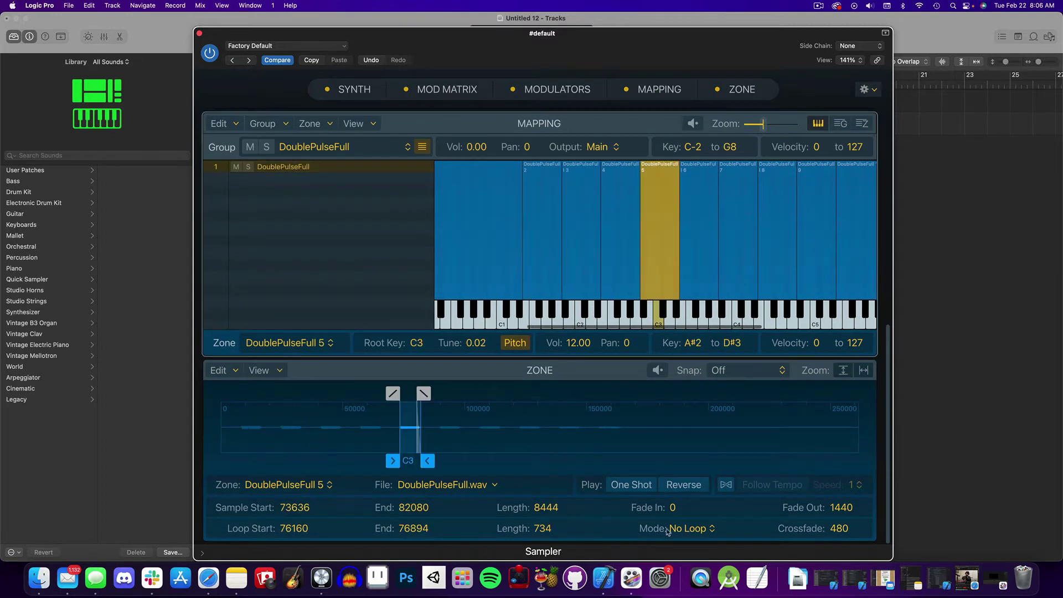
- Loop zone DoublePulseFull 5 Forward with fade-out 0 and crossfade 0, then play C3 to hear it
left_click(687, 528)
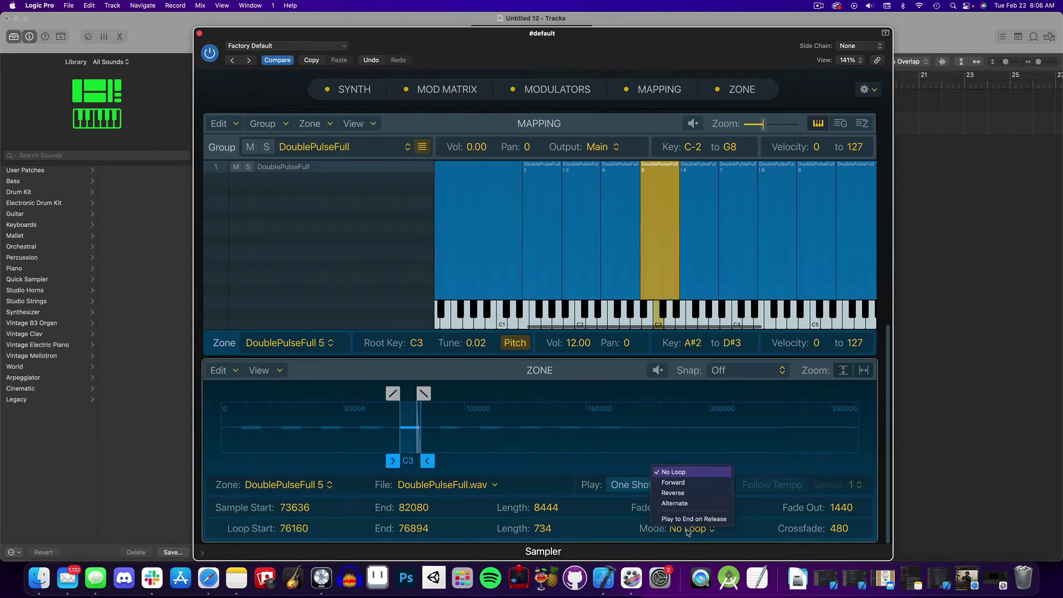
left_click(687, 483)
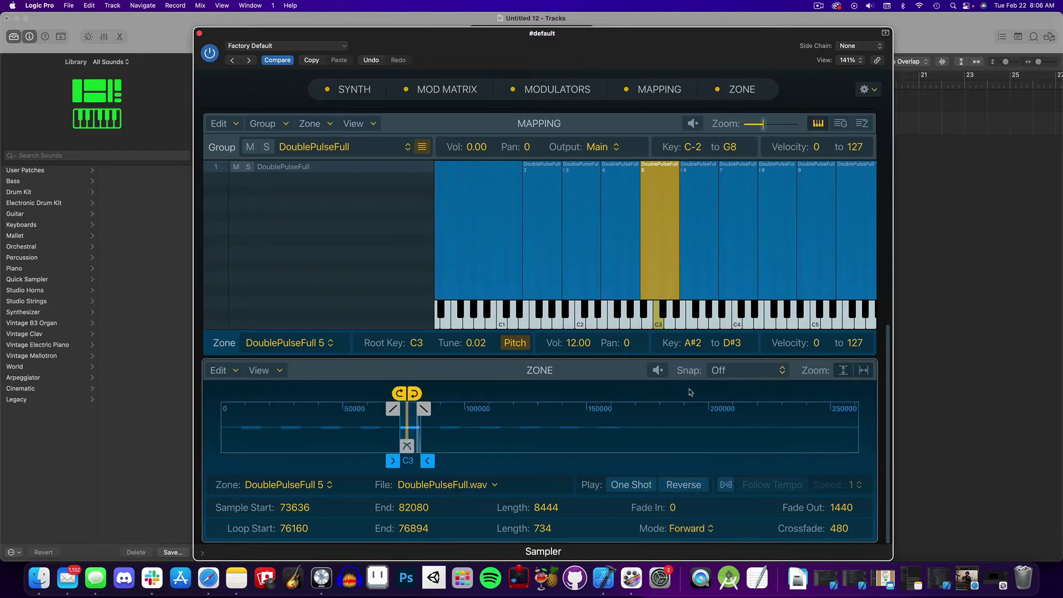
double_click(841, 507)
type("0")
double_click(845, 528)
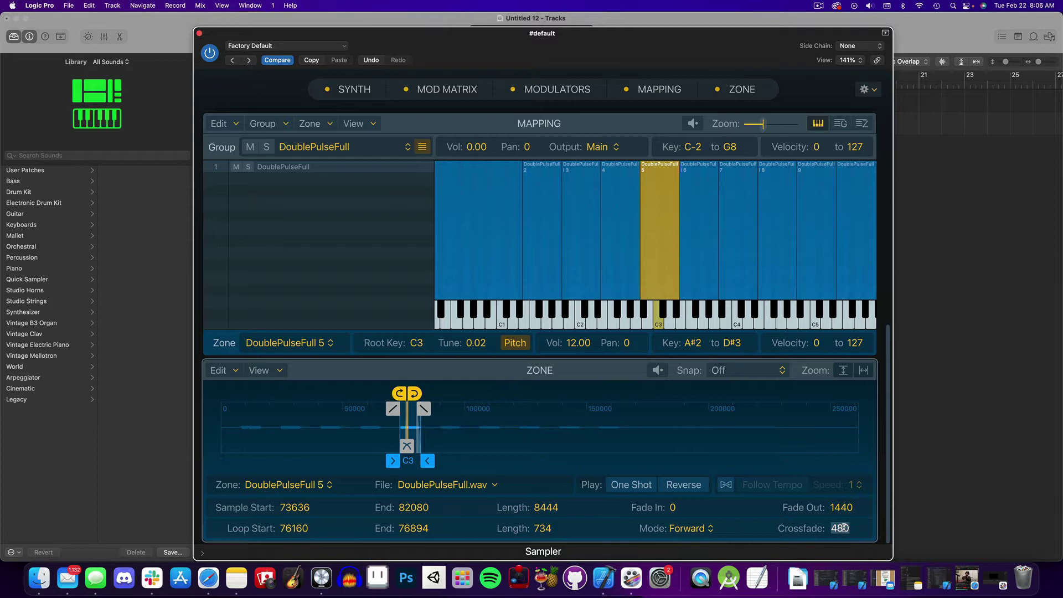
type("0")
key("Return")
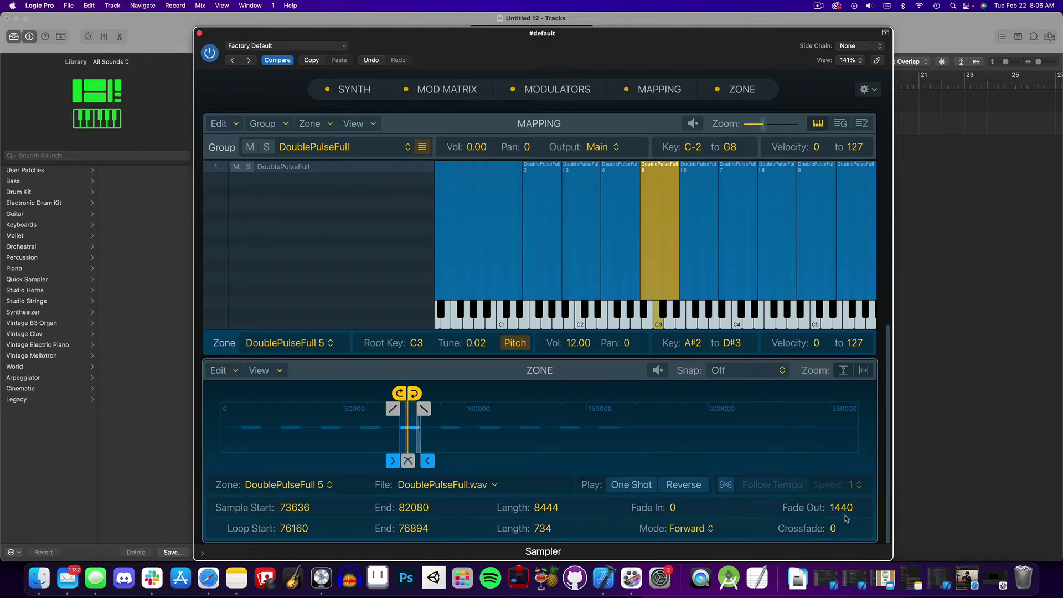
left_click(659, 310)
left_click(658, 311)
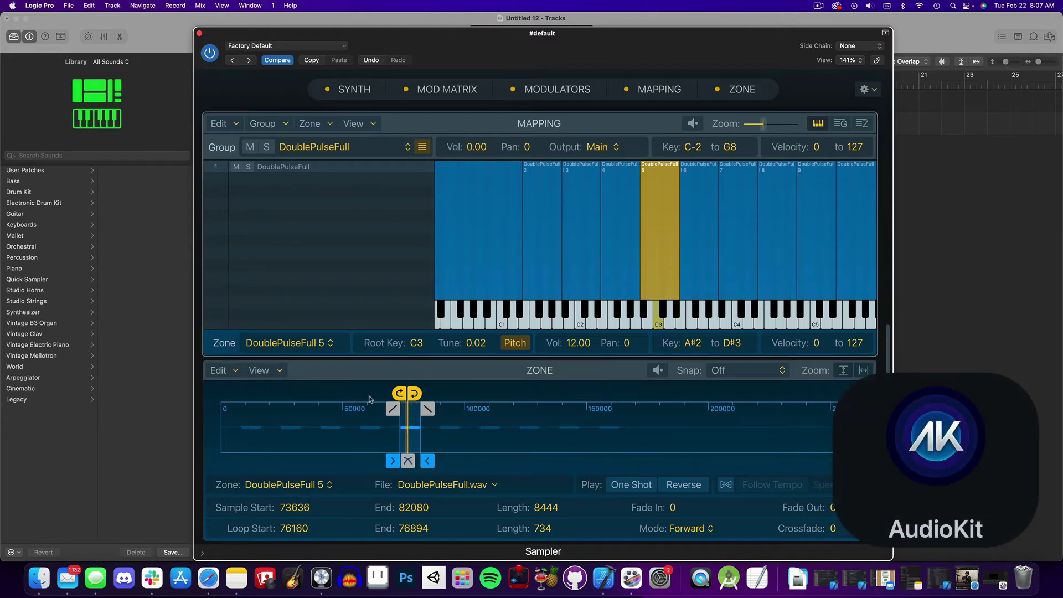
- Run Optimize Loop Start and Crossfade/End on zone 5 for a 75196–81067 loop, then play C3
left_click_drag(414, 393, 424, 393)
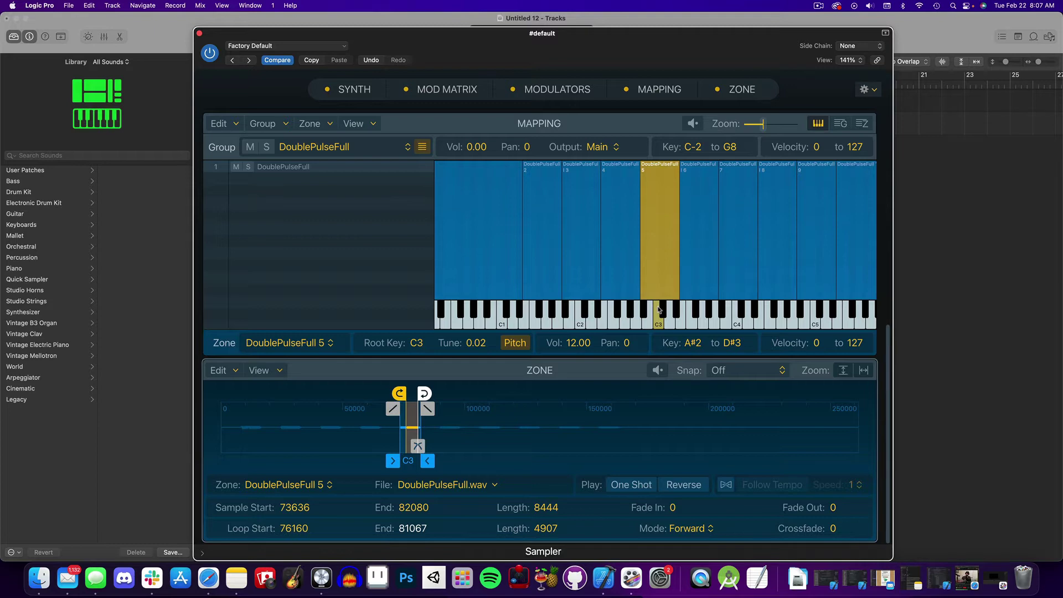
left_click(236, 371)
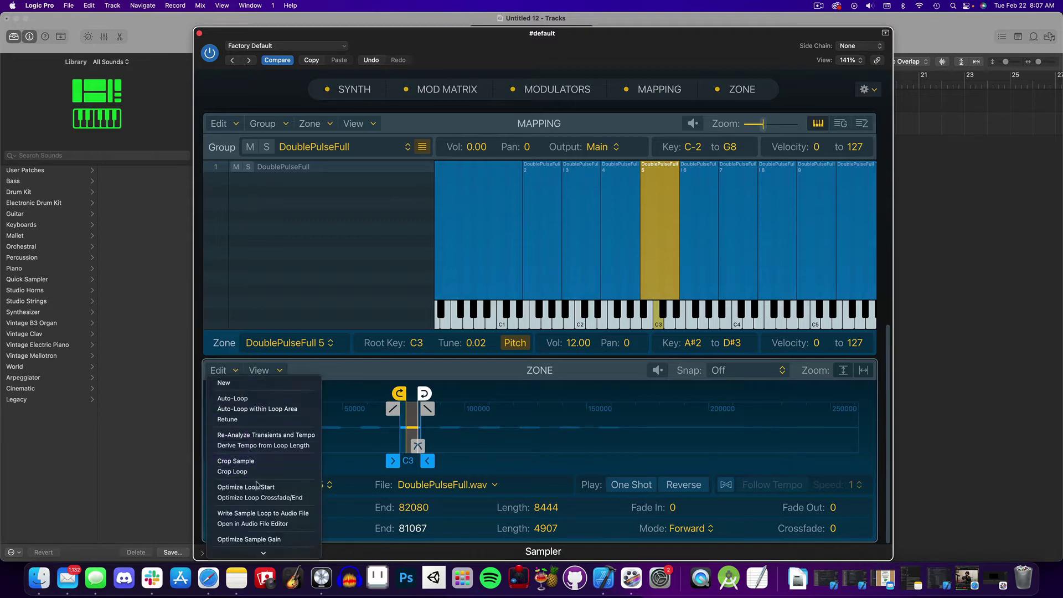
left_click(237, 410)
left_click(236, 371)
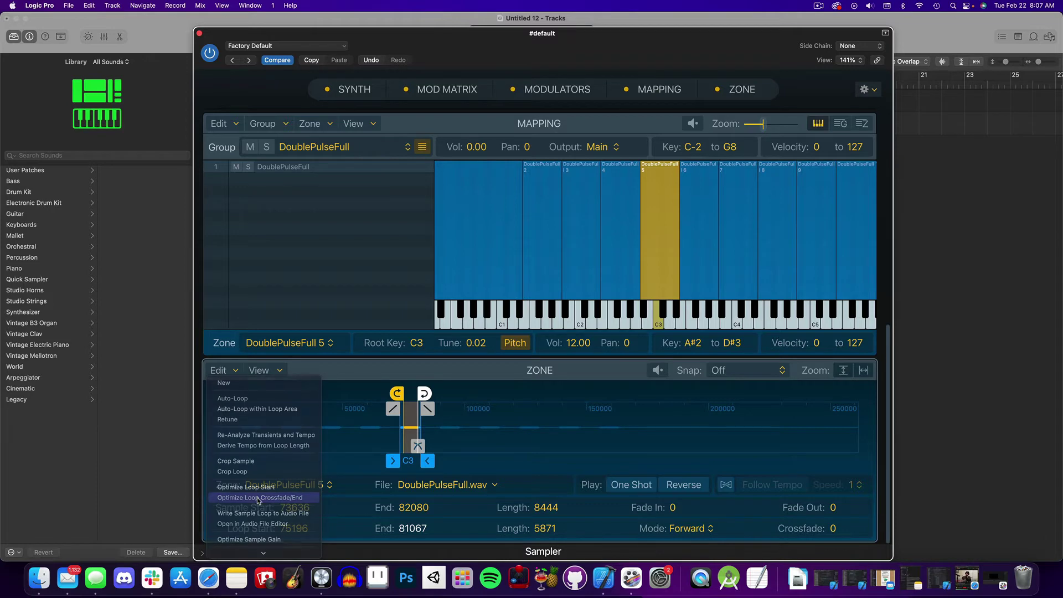
left_click(258, 498)
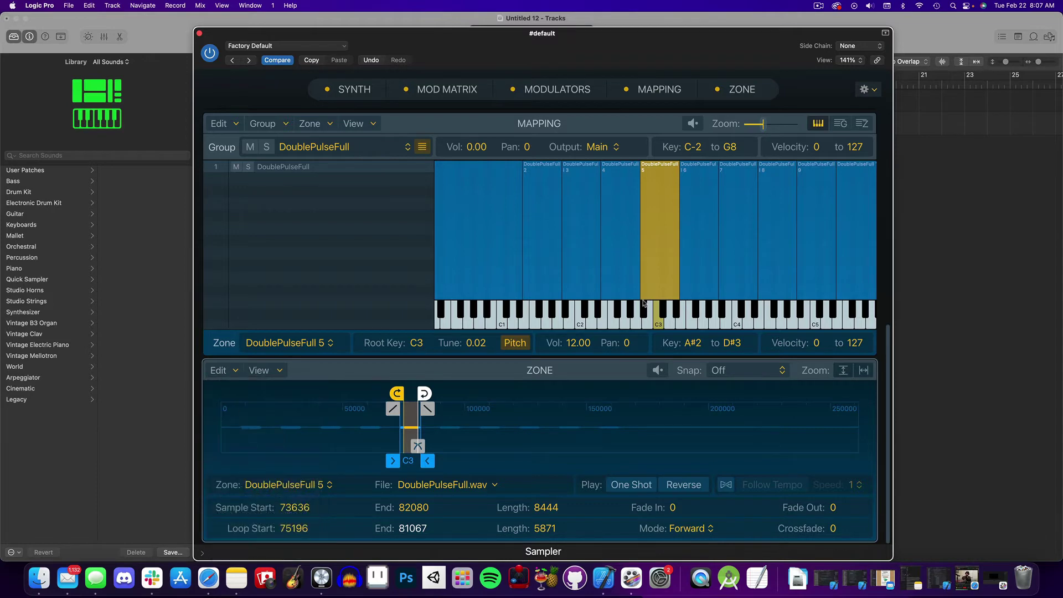
left_click(218, 370)
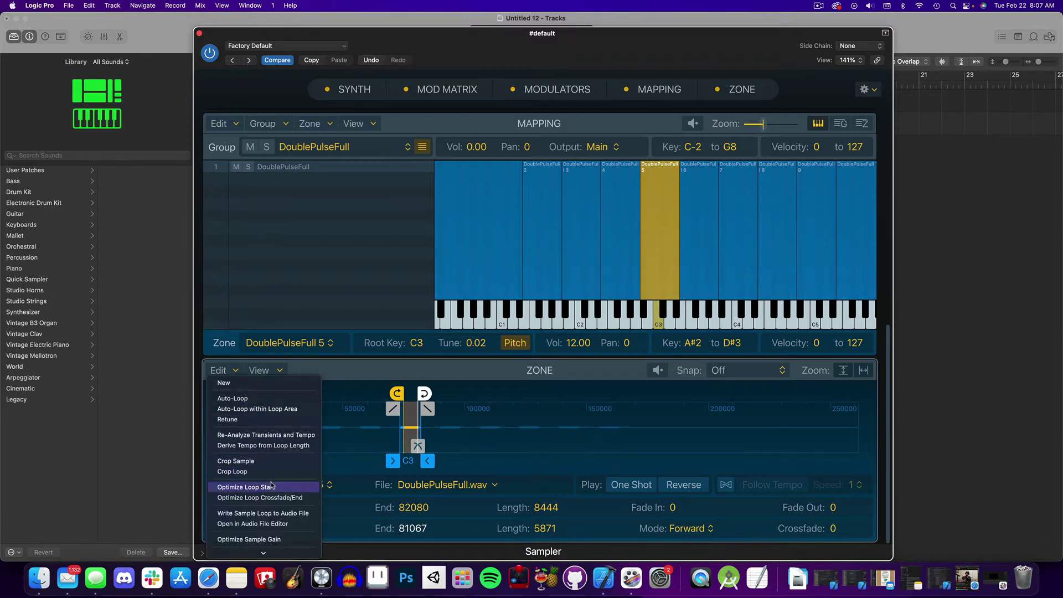
left_click(258, 497)
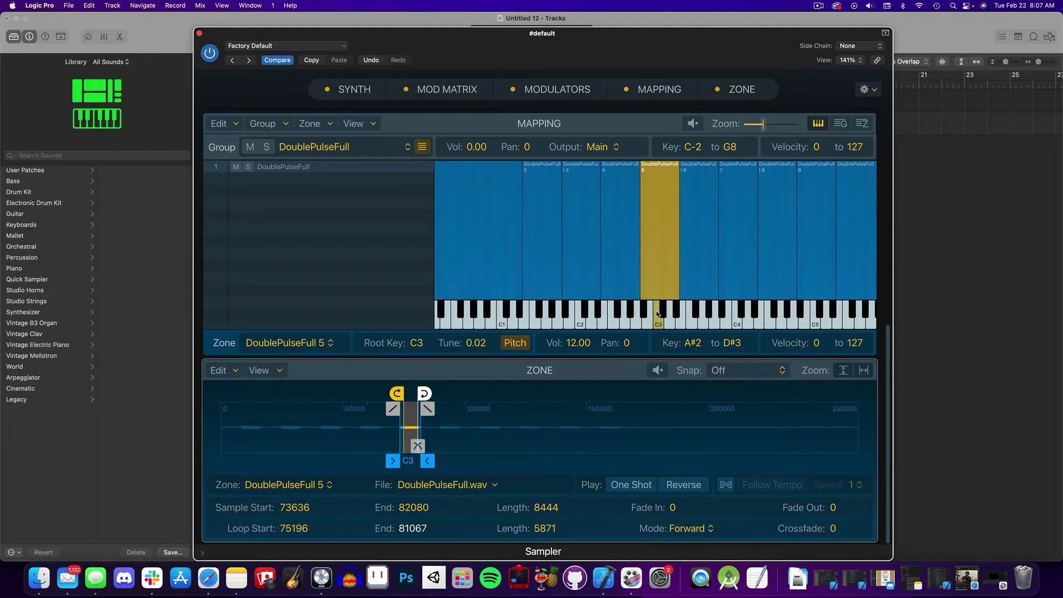
mouse_move(658, 313)
left_mouse_down()
mouse_move(666, 312)
mouse_move(646, 310)
mouse_move(657, 310)
left_mouse_up()
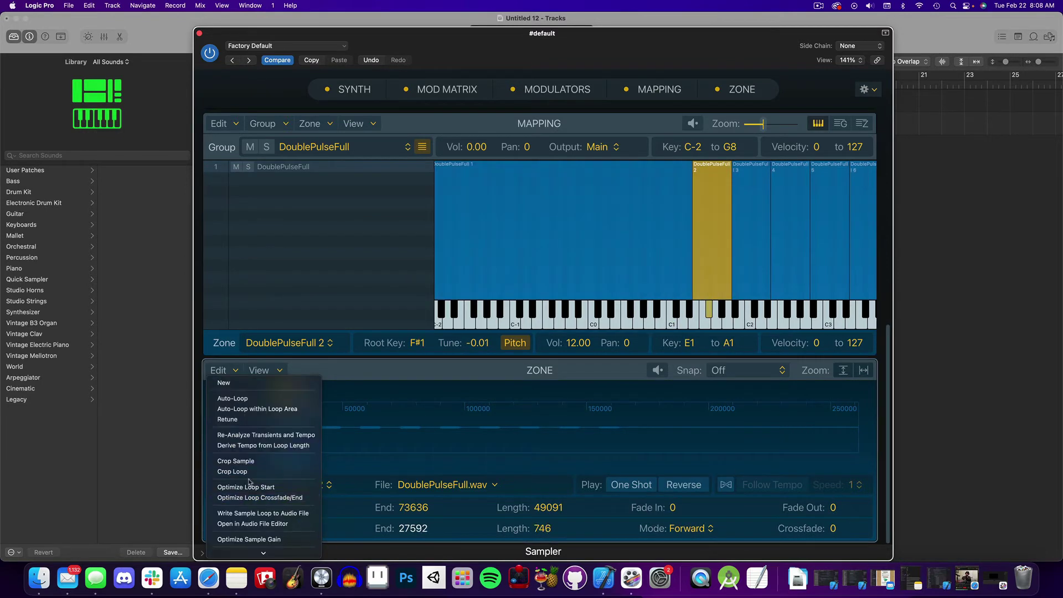
- Select the next zone to loop, picking zone DoublePulseFull 3 by playing C2
left_click(245, 487)
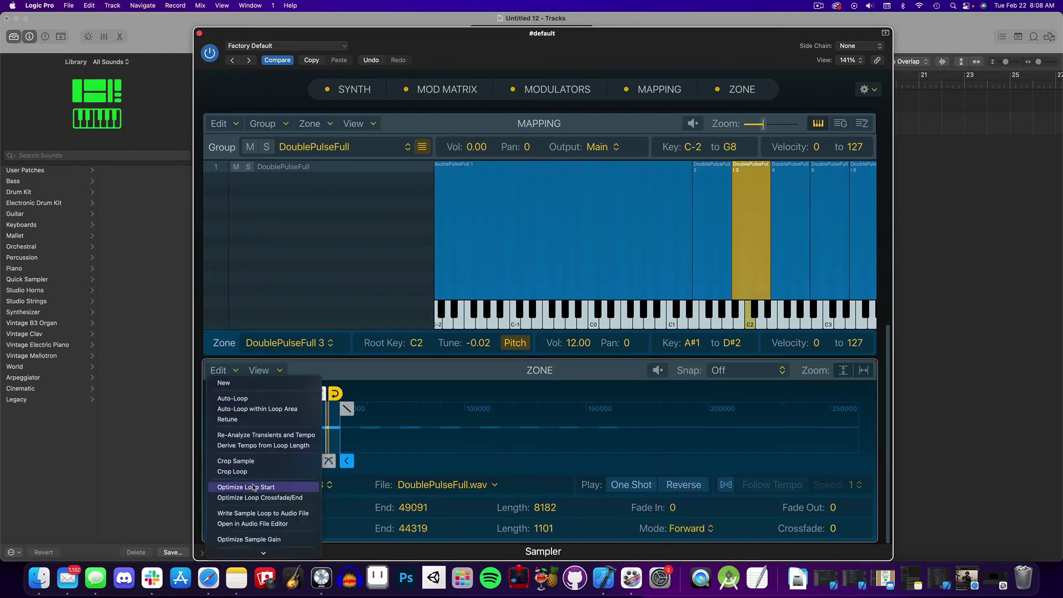
left_click(245, 487)
left_click(749, 312)
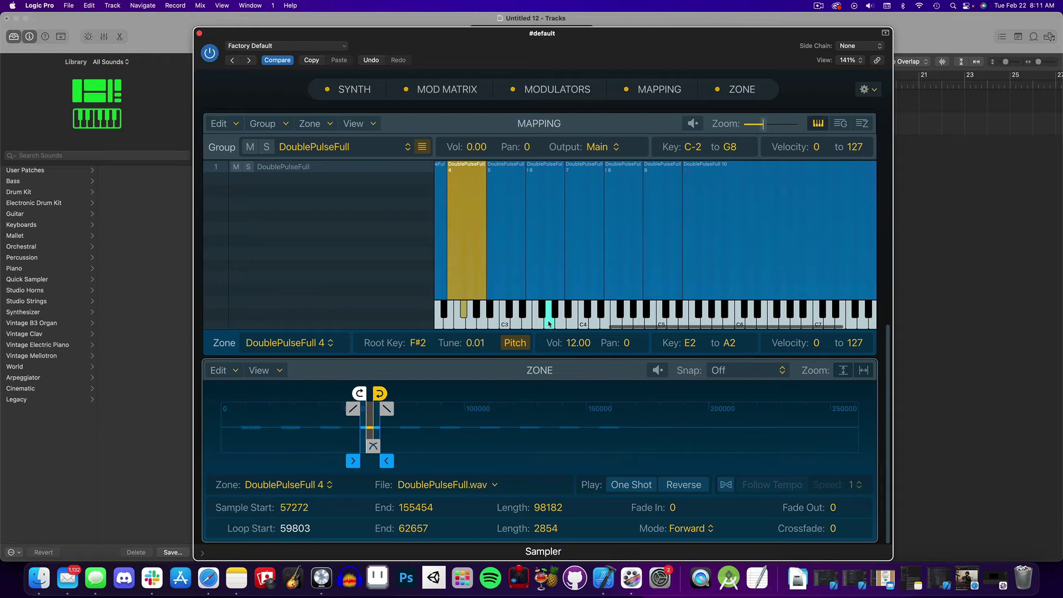
left_click_drag(523, 322, 554, 321)
left_click(692, 319)
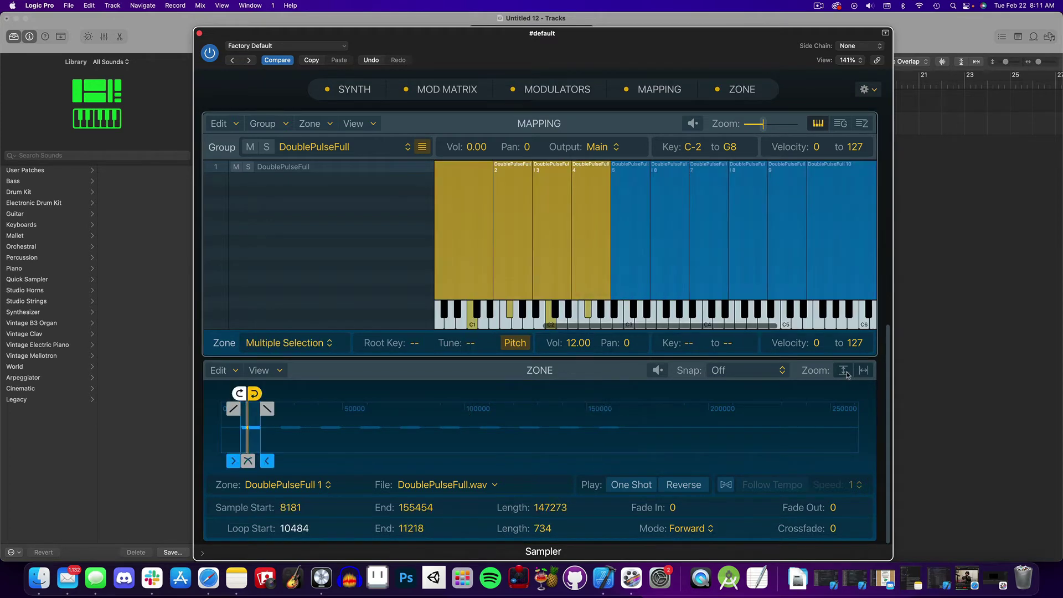
left_click(843, 371)
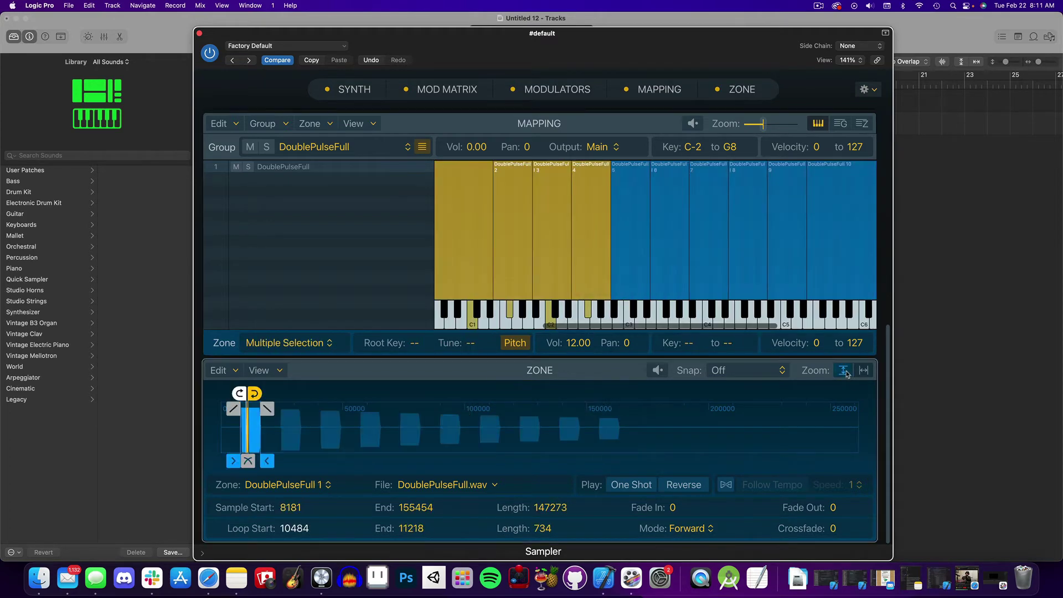
left_click(864, 370)
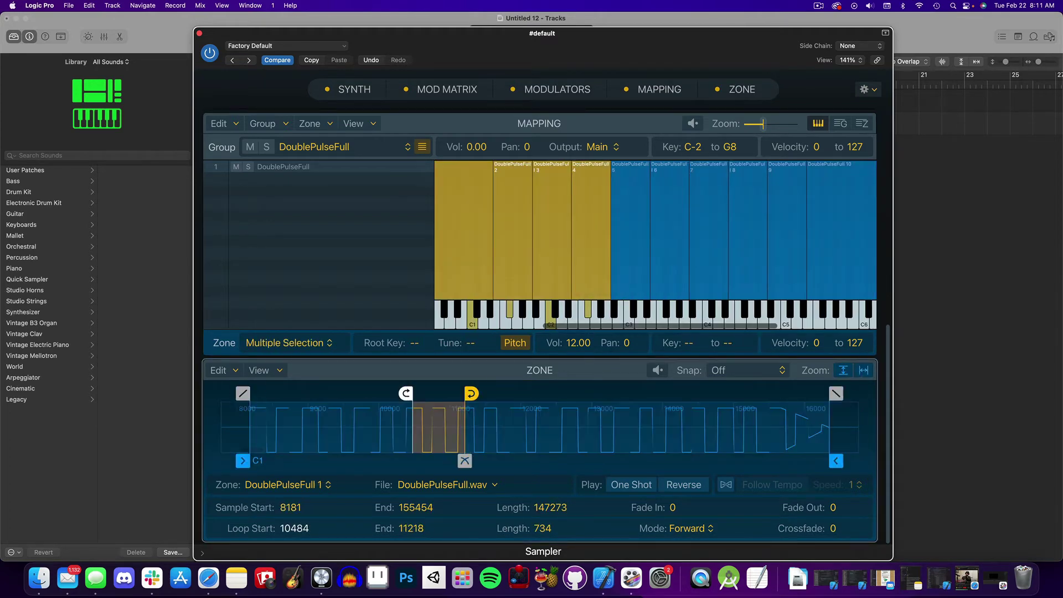
left_click(844, 371)
left_click(856, 370)
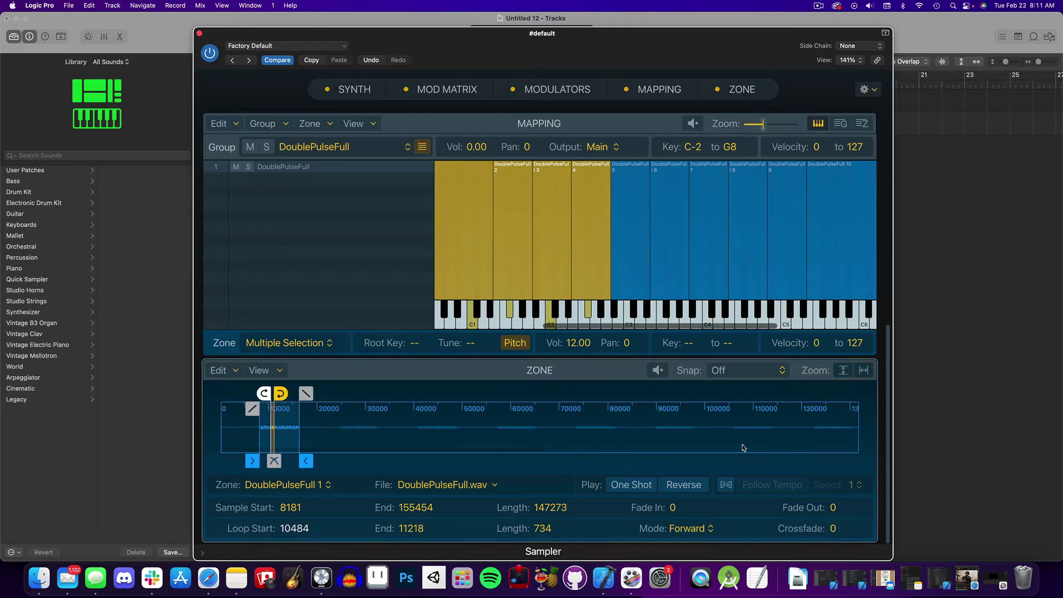
left_click(455, 309)
left_click(443, 310)
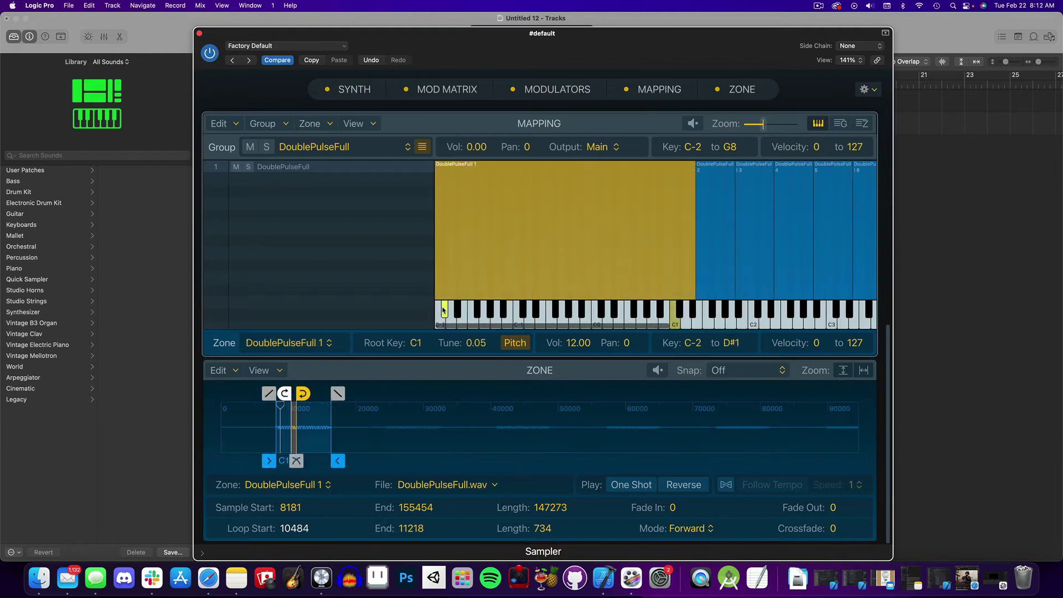
- Stretch the ENV 1 AMP attack to 2412 ms and release to 1824 ms
left_click(558, 89)
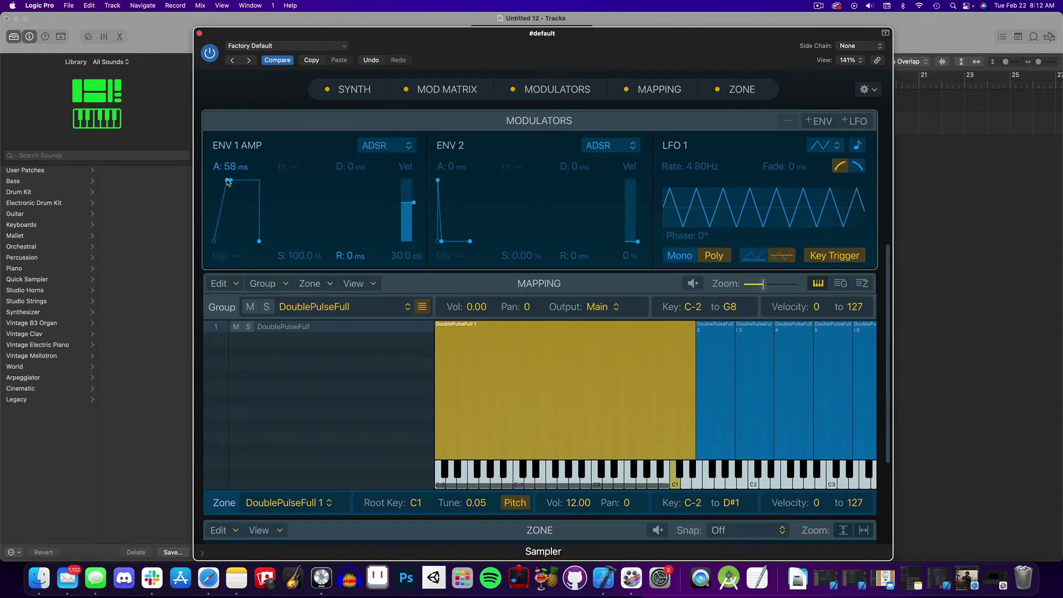
left_click_drag(226, 183, 236, 184)
left_click_drag(267, 241, 299, 242)
left_click_drag(236, 182, 250, 180)
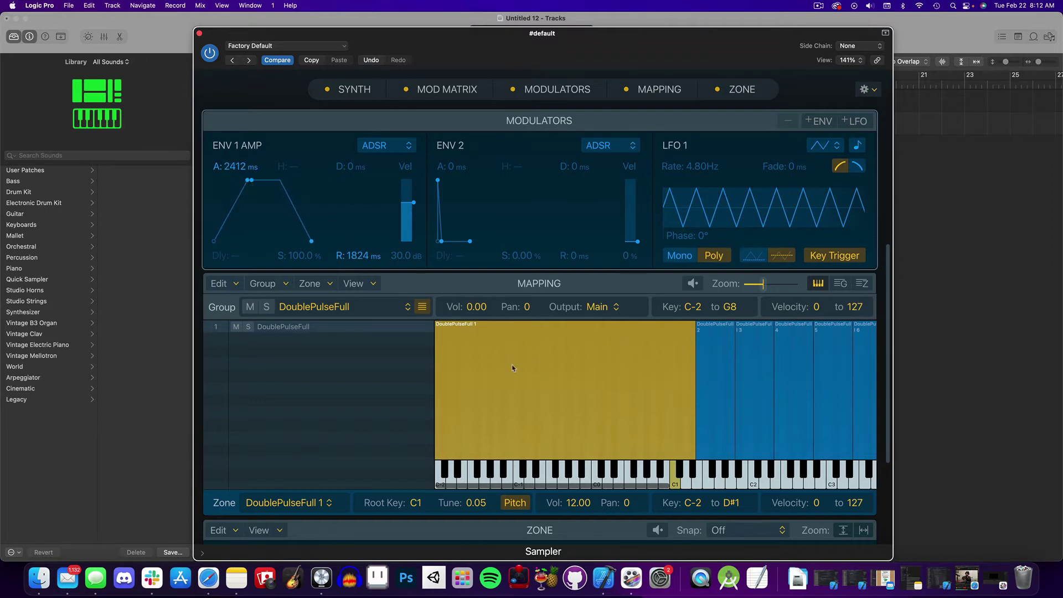
scroll(556, 389, "down", 5)
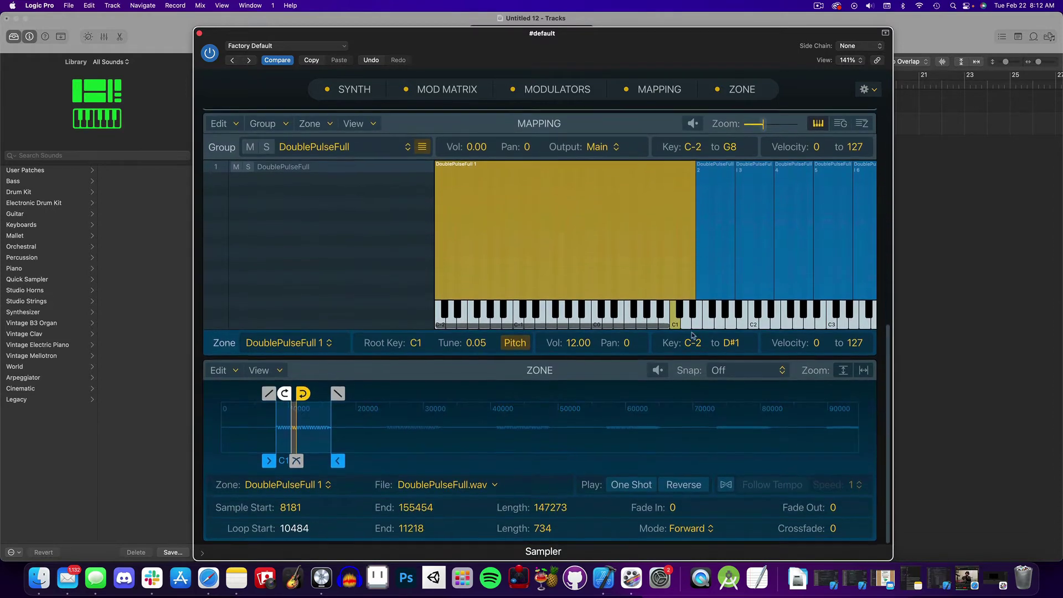
- Audition zones 2, 1 and 3 by playing F#1, C1 and C2
left_click(702, 309)
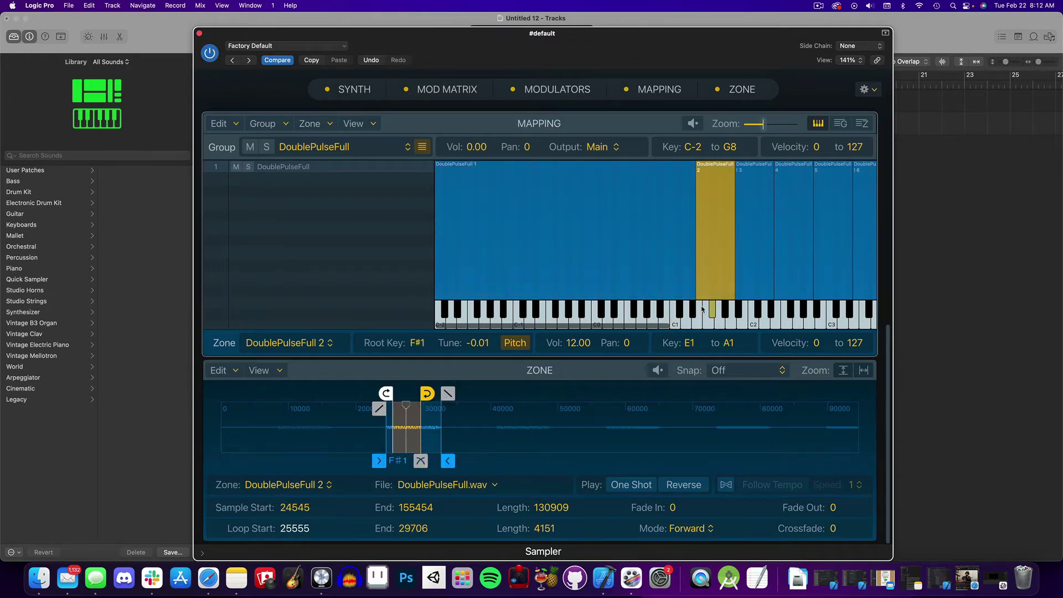
left_click(673, 313)
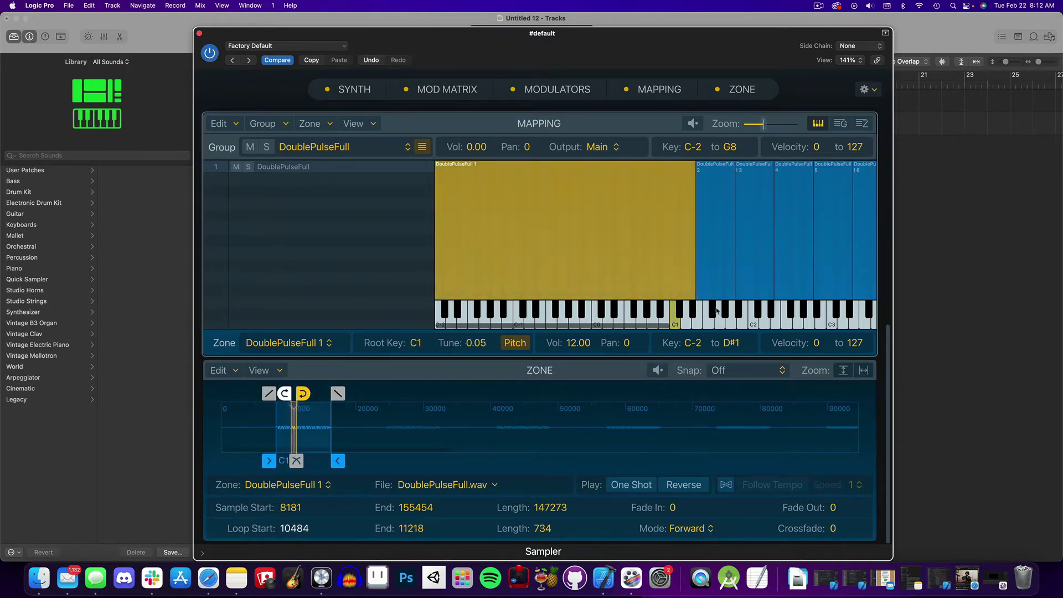
left_click(752, 312)
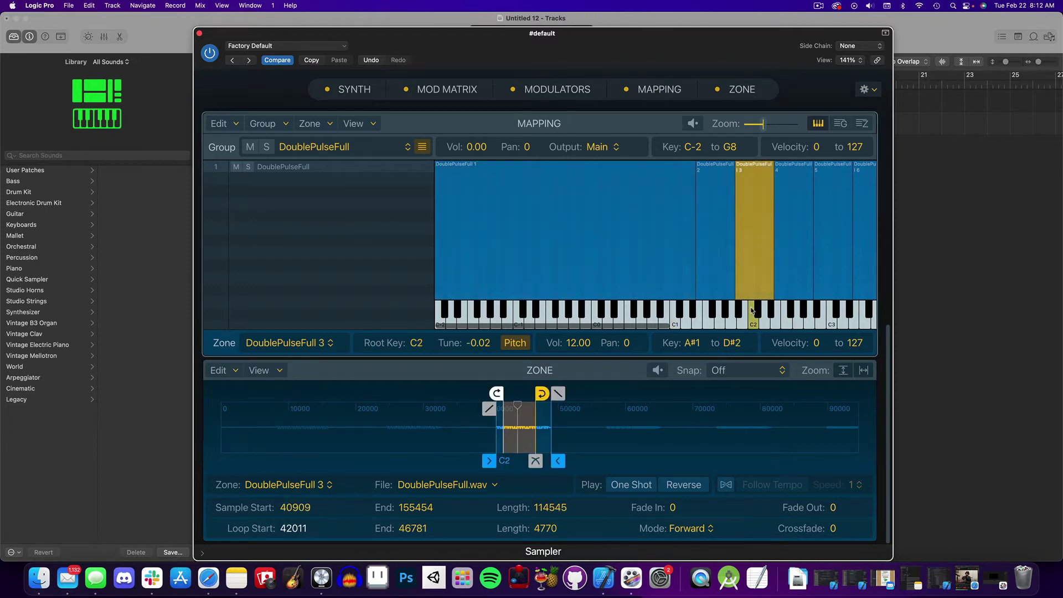
- Route Velocity to Filter 1 Cutoff in modulation matrix row 3
scroll(682, 434, "up", 3)
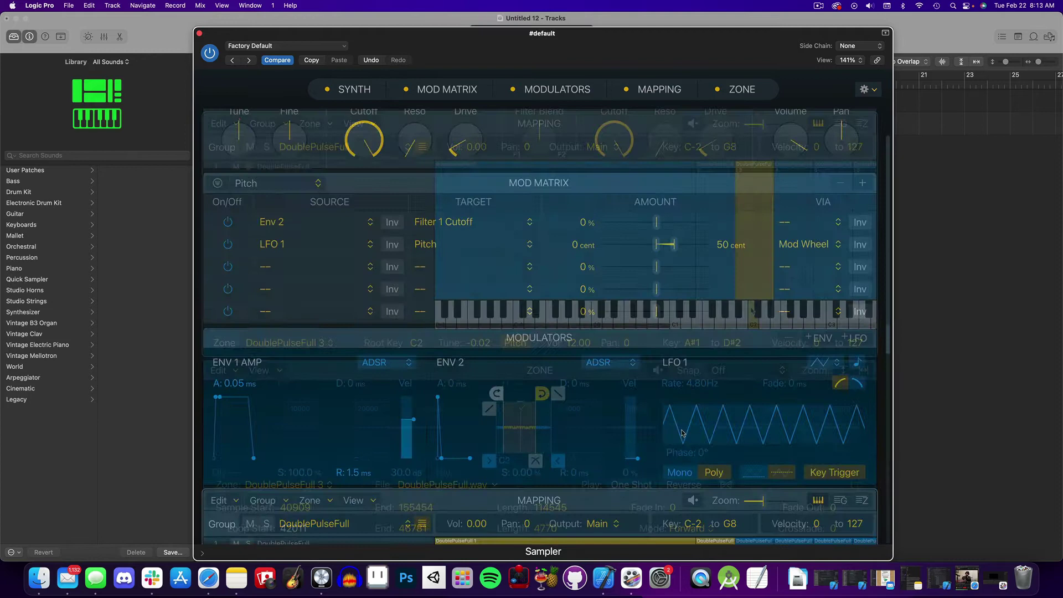
left_click(324, 317)
left_click(324, 384)
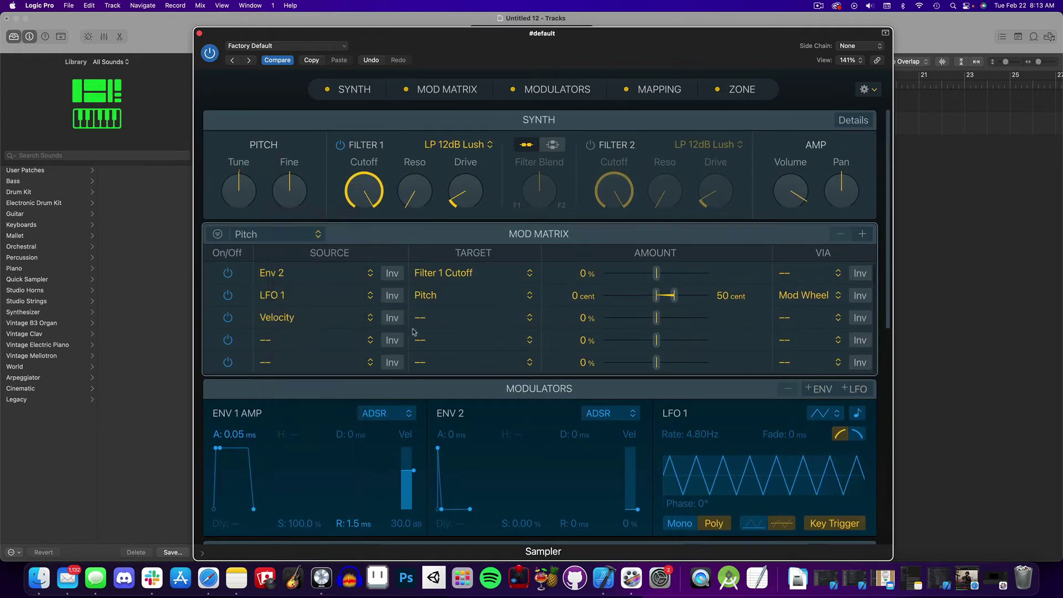
left_click(502, 320)
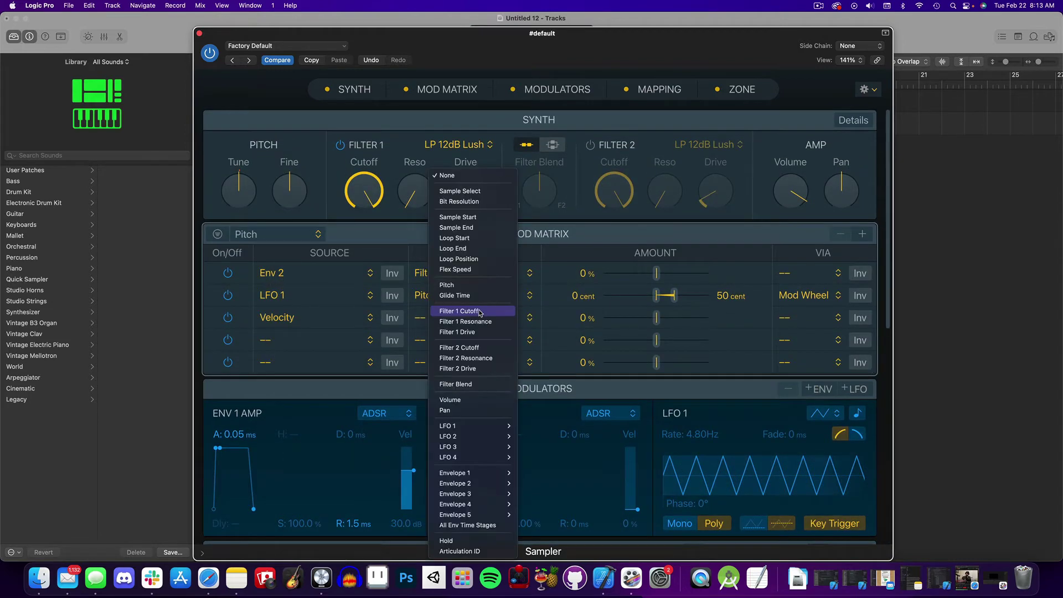
left_click(479, 313)
- Raise the velocity-to-cutoff amount, set Filter 1 cutoff to 49.4% and resonance to 24.6%
left_click_drag(657, 321, 677, 319)
left_click_drag(364, 192, 370, 257)
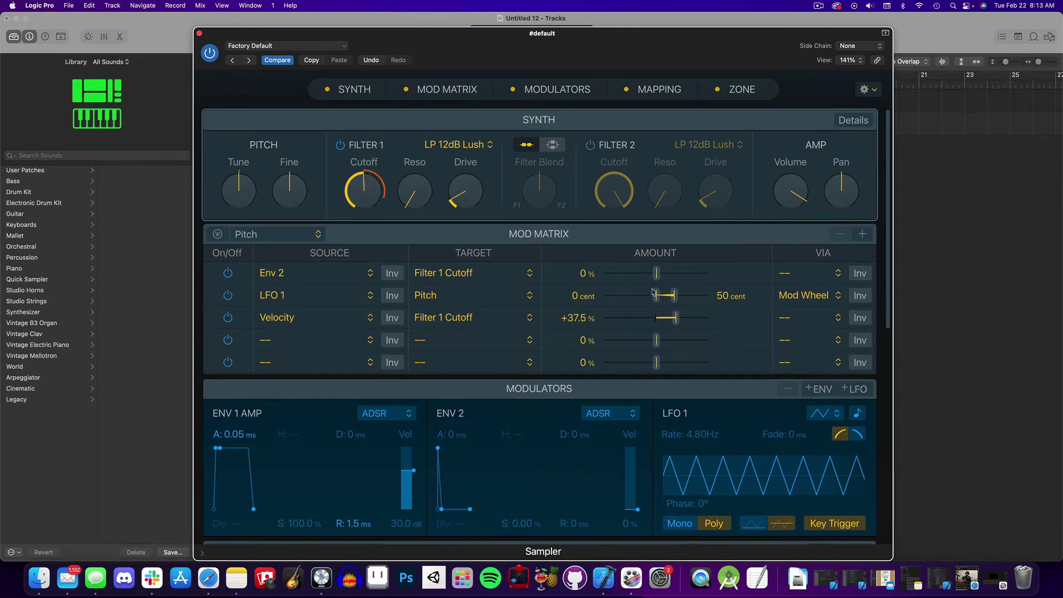
left_click_drag(676, 319, 683, 322)
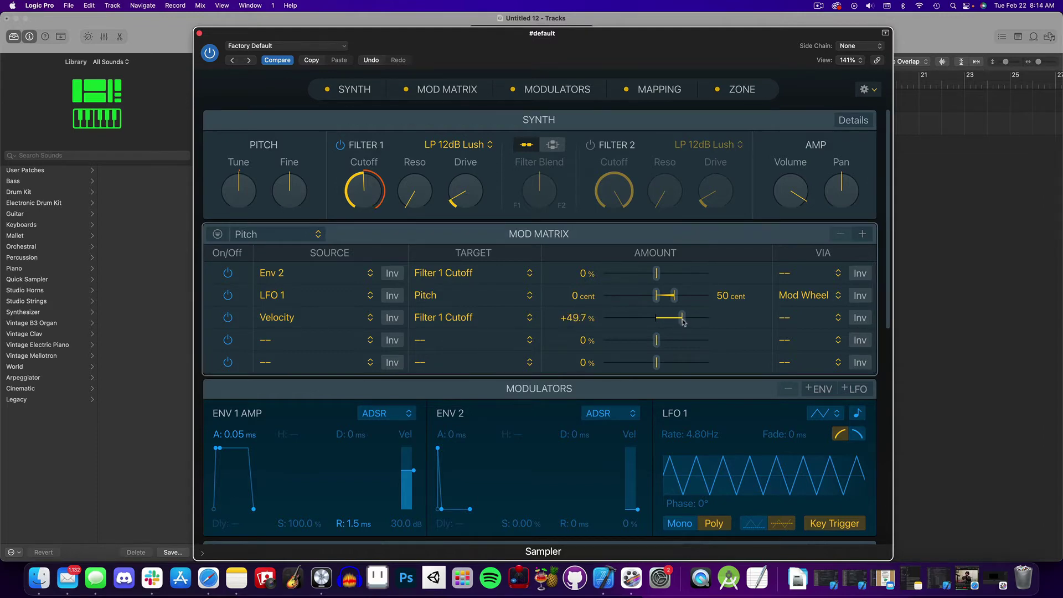
left_click_drag(407, 191, 405, 167)
scroll(755, 338, "down", 15)
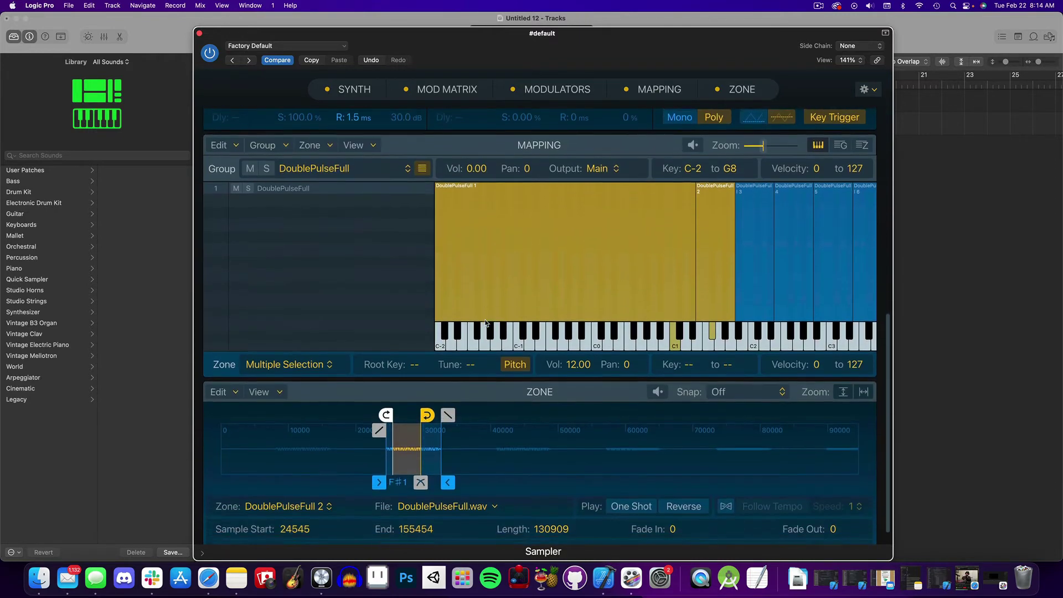
left_click(754, 335)
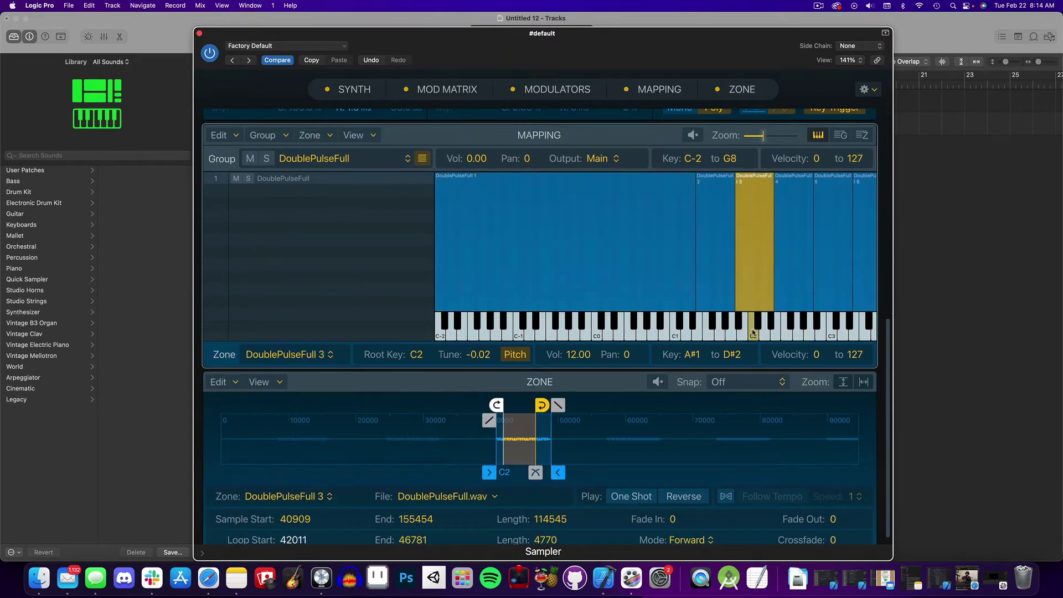
left_click(754, 326)
left_click(752, 333)
left_click(751, 326)
left_click(751, 322)
left_click(750, 318)
left_click(750, 324)
left_click(751, 330)
left_click(753, 335)
scroll(751, 334, "up", 10)
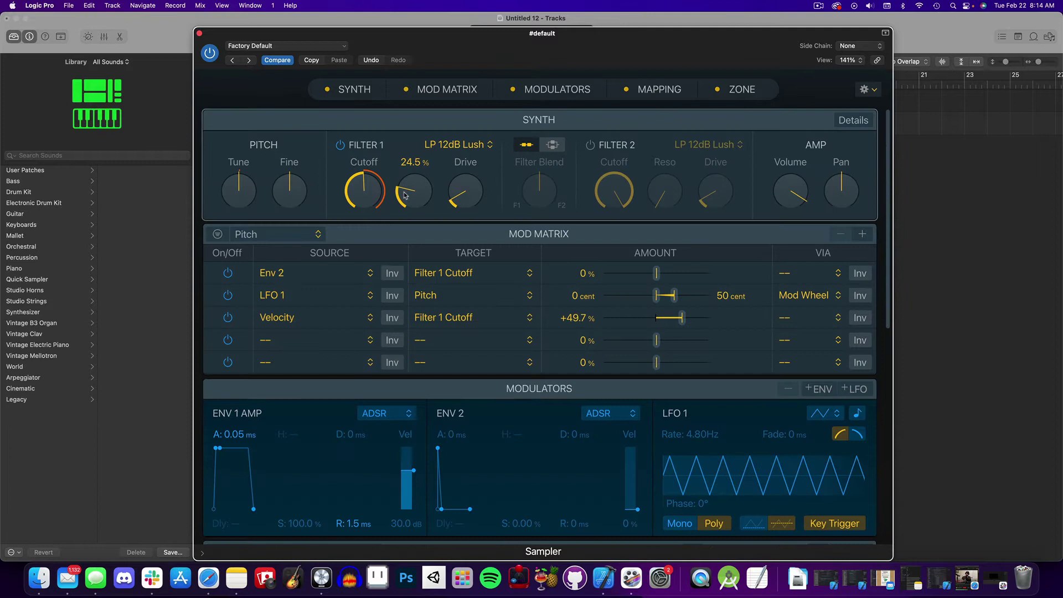
scroll(626, 437, "down", 8)
scroll(626, 436, "down", 1)
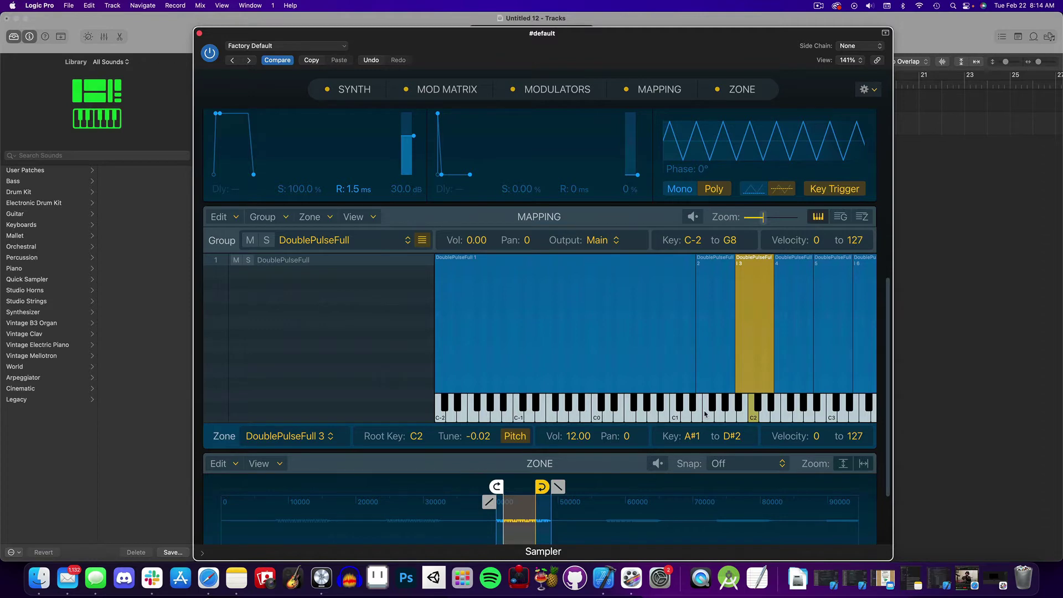
left_click(704, 409)
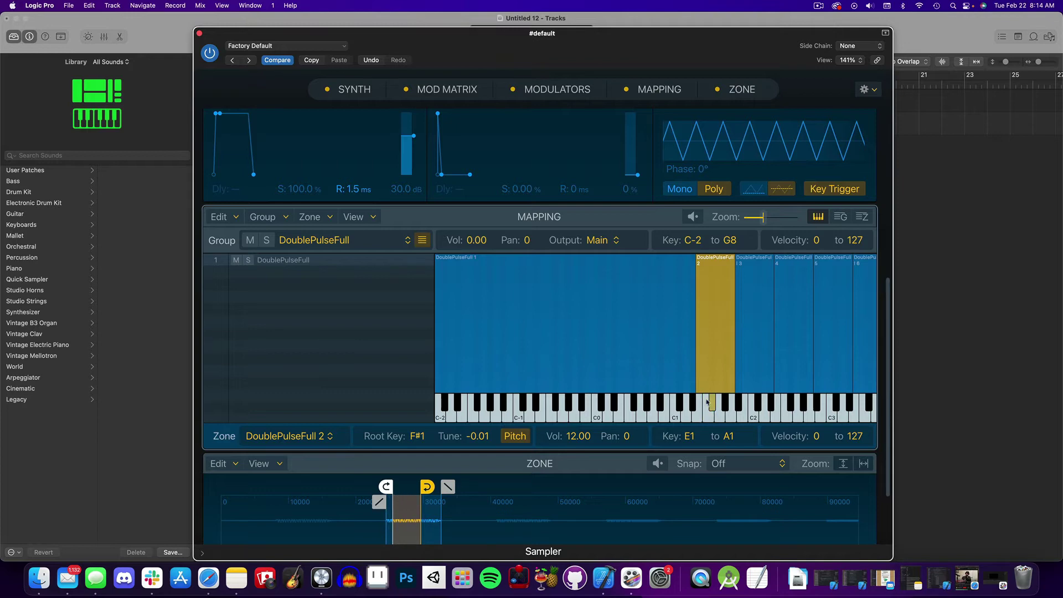
left_click(707, 400)
- Save the sampler instrument as MultiPulse in the Sampler Instruments folder
left_click(354, 89)
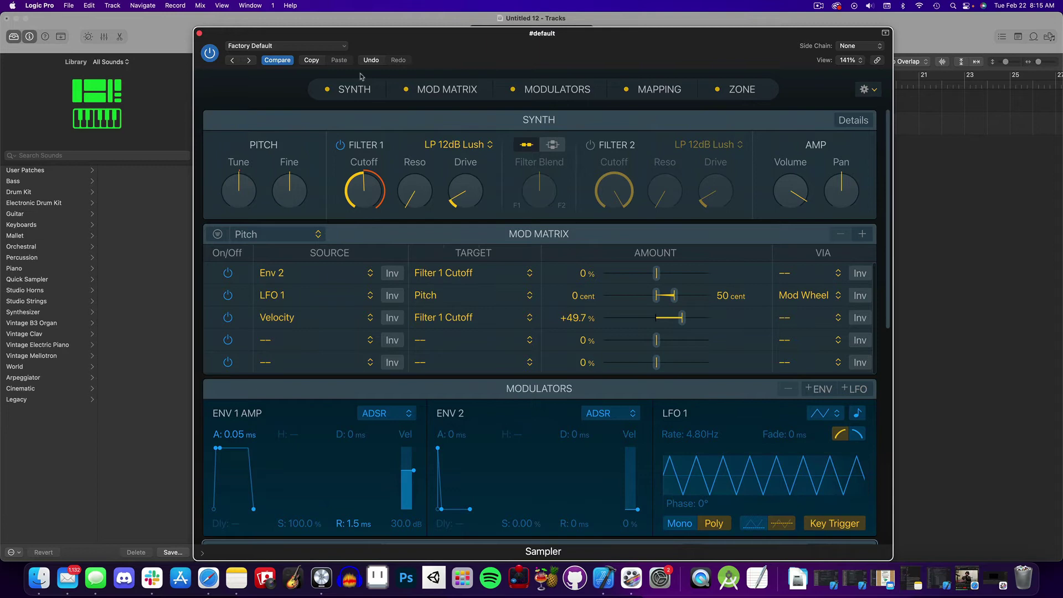
left_click(345, 46)
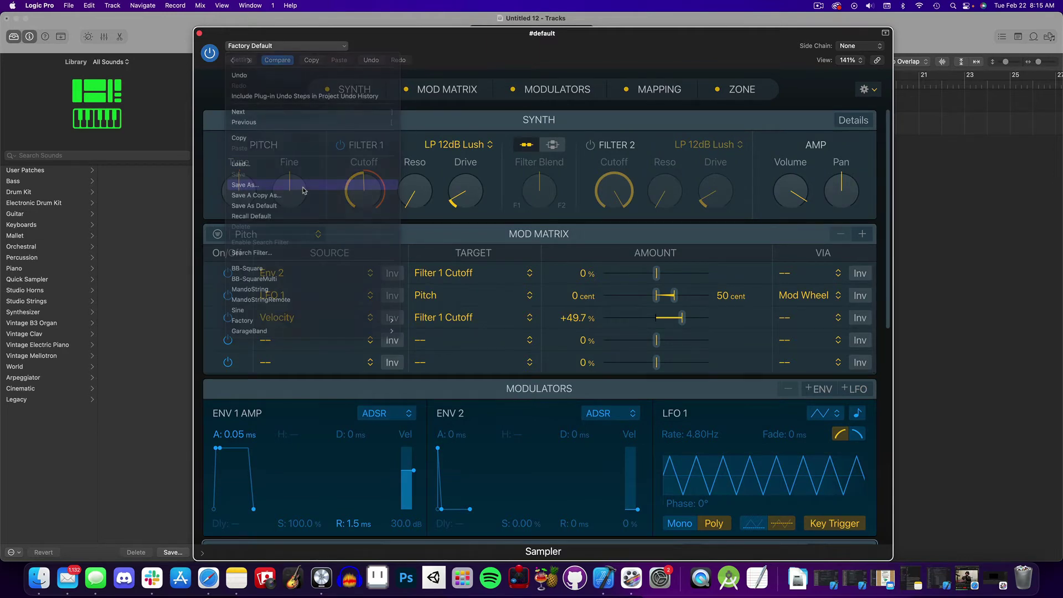
left_click(303, 188)
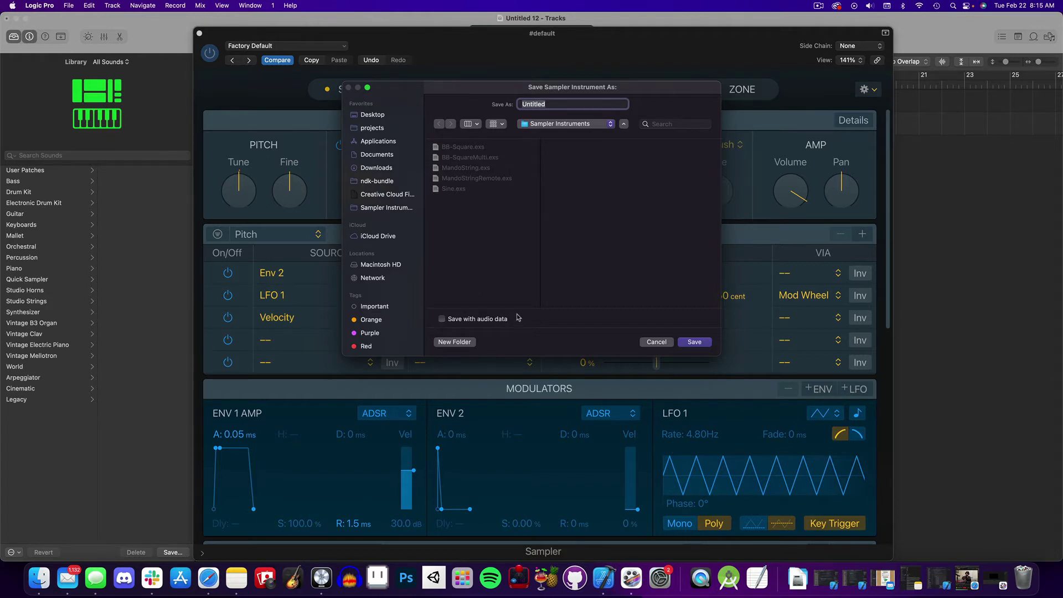
left_click(556, 124)
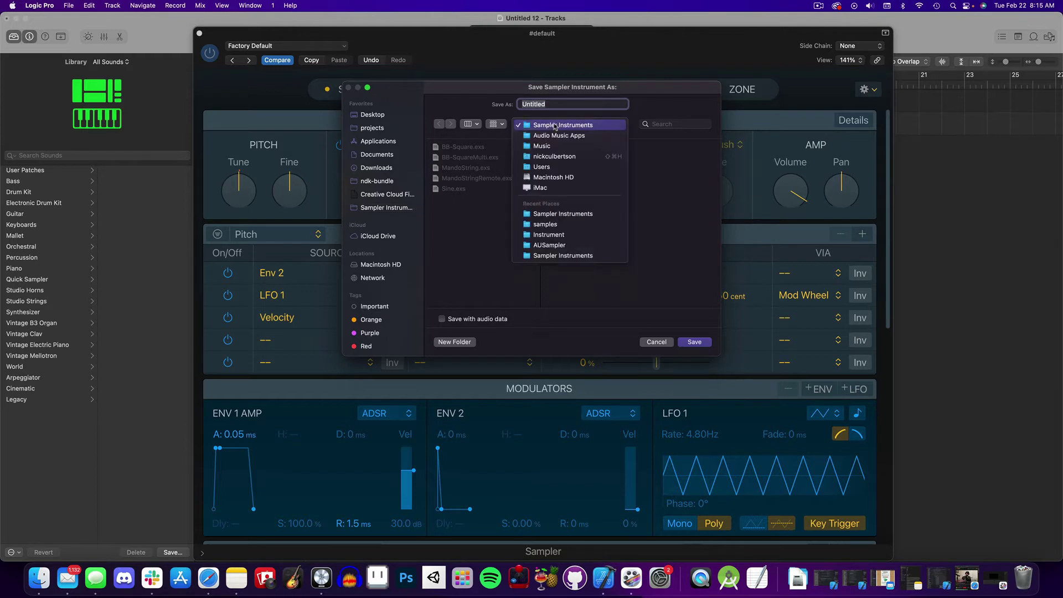
left_click(555, 125)
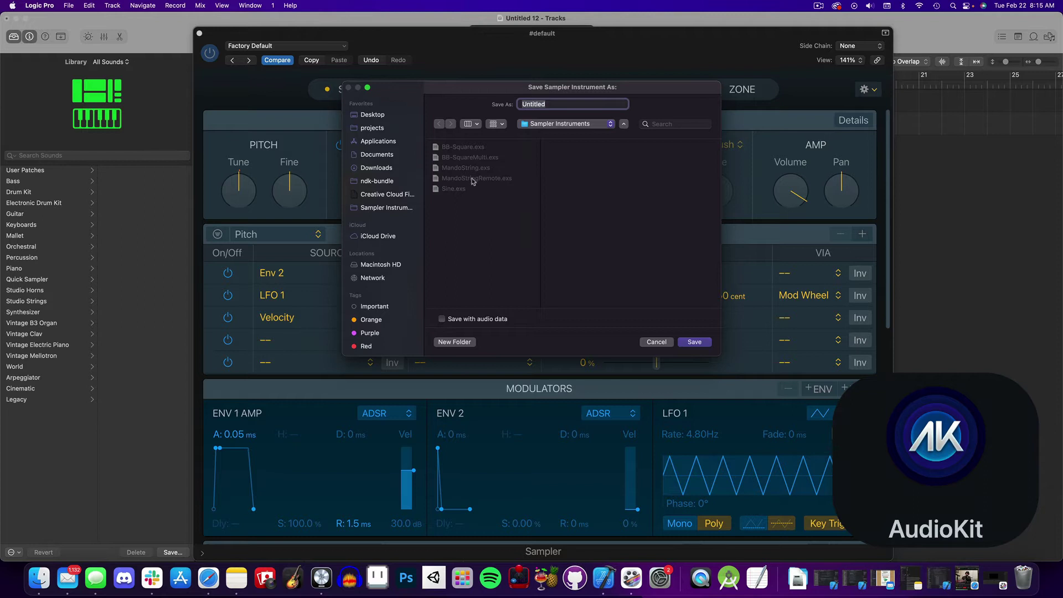
type("MultiPulse")
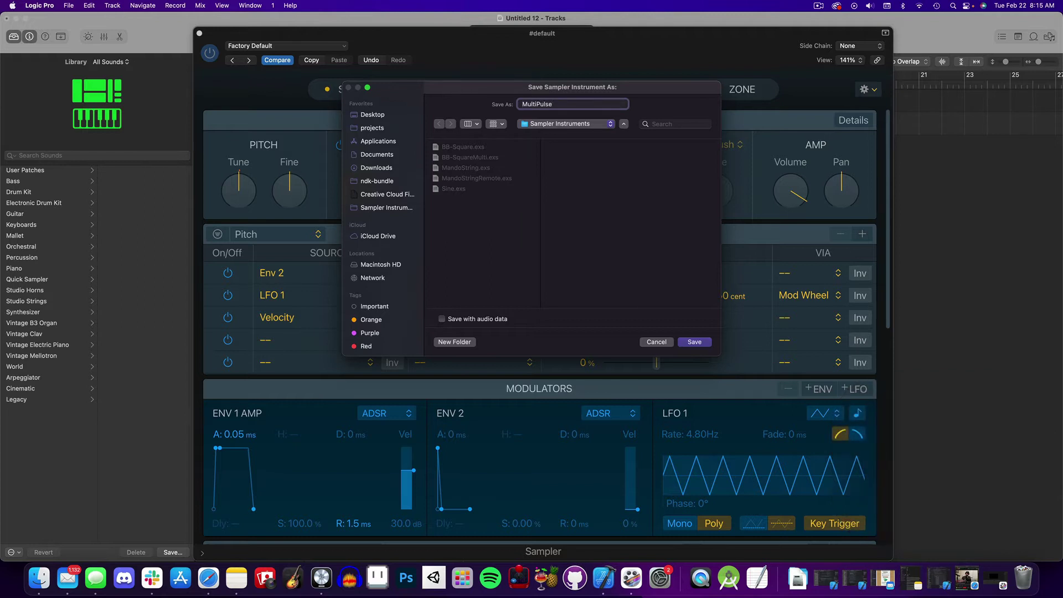
- Save the sampler instrument and the track's sound as the MultiPulse user patch
left_click(695, 342)
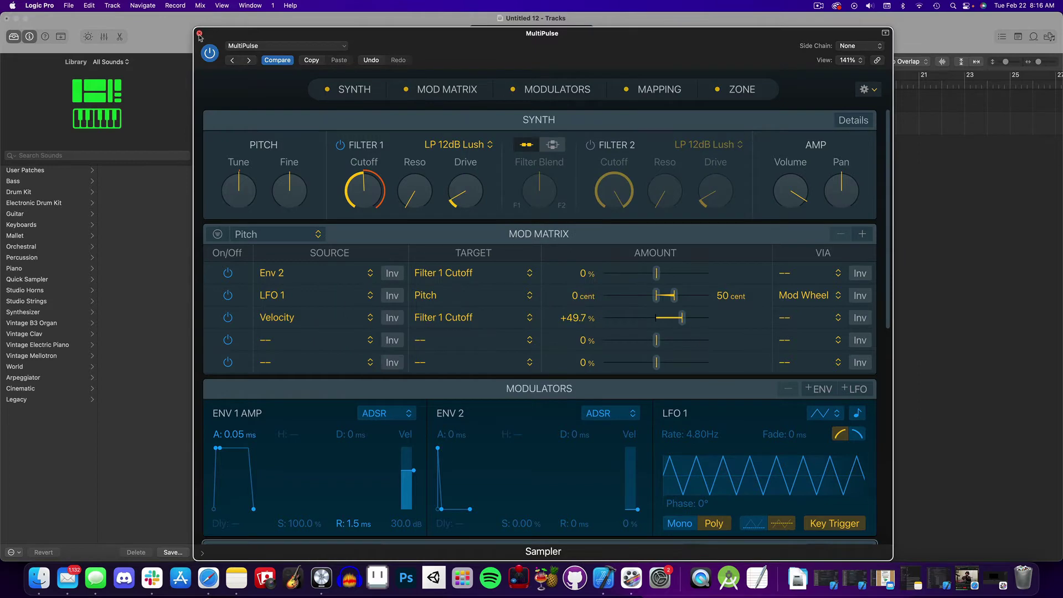
left_click(199, 34)
left_click(171, 552)
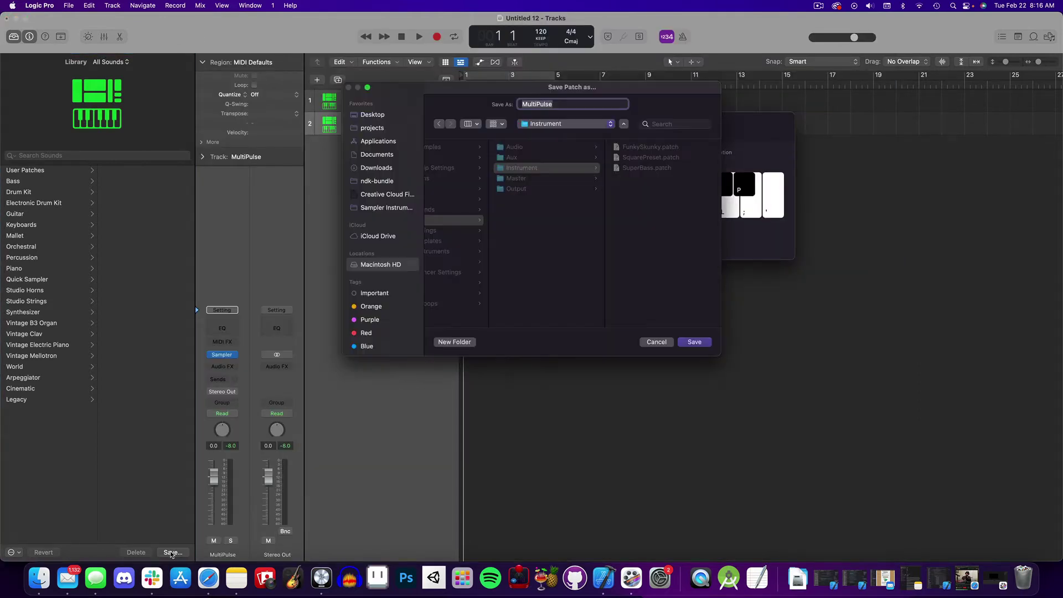
left_click(695, 342)
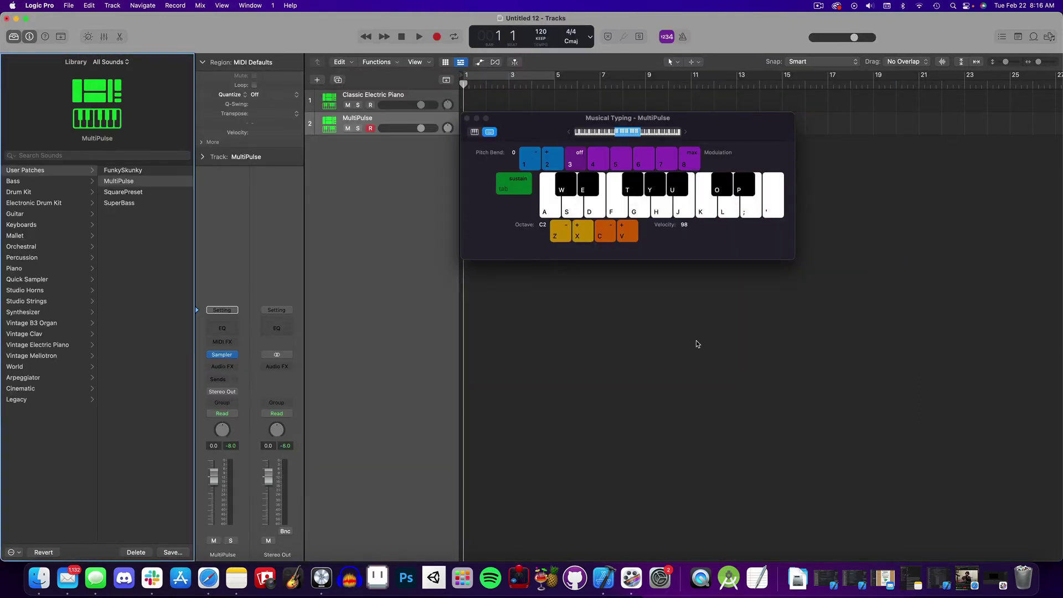
- Play a few notes and a run up the keyboard to hear MultiPulse
left_click(609, 210)
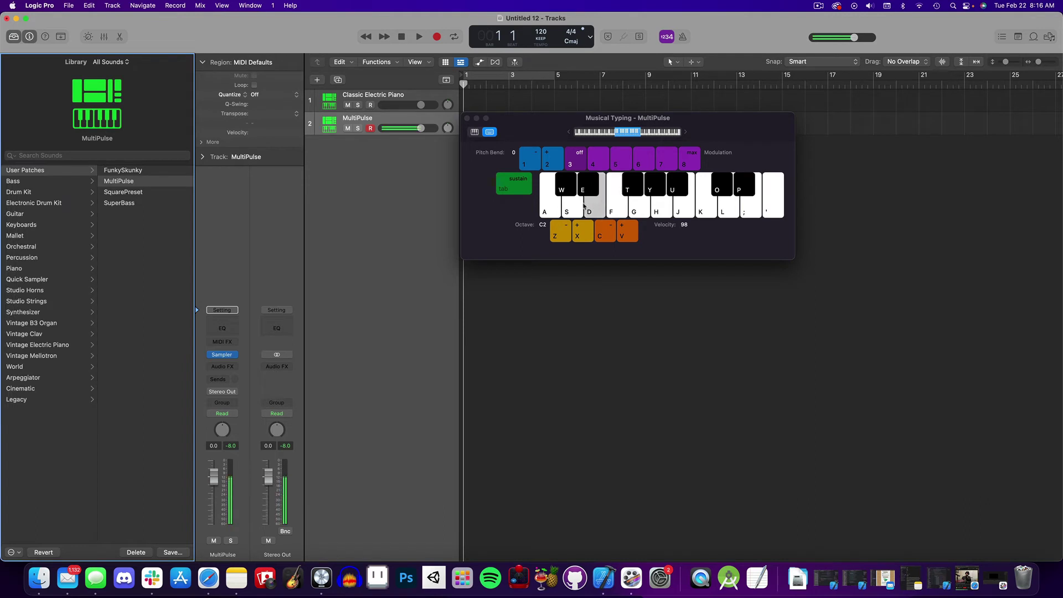
left_click(554, 208)
left_click(554, 207)
left_click_drag(554, 208, 701, 211)
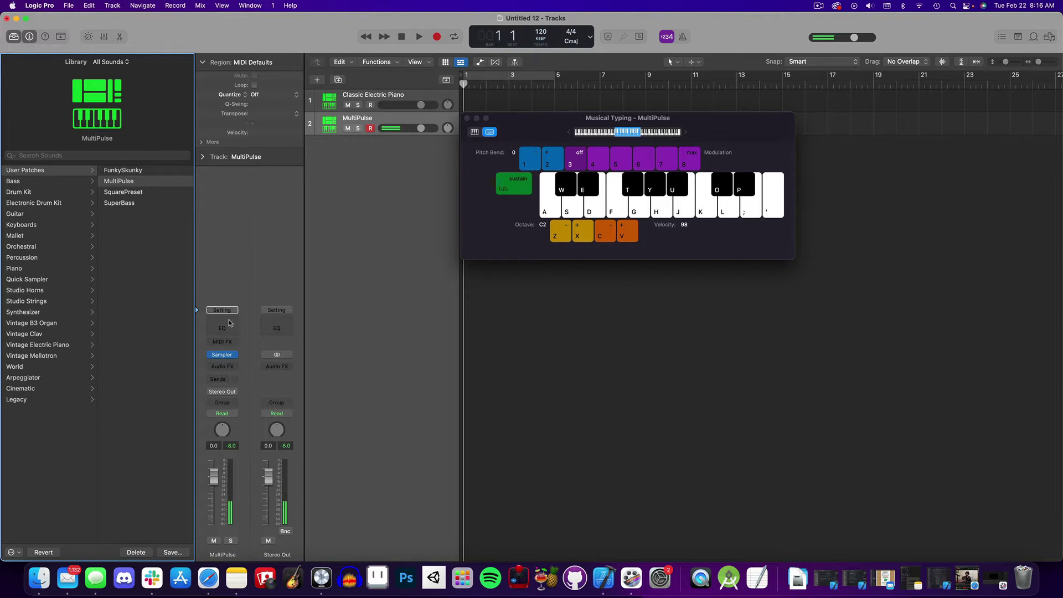
- Insert Audio Units > Arturia > Tape MELLO-FI in the channel's empty Audio FX slot
left_click(222, 366)
mouse_move(238, 551)
mouse_move(298, 546)
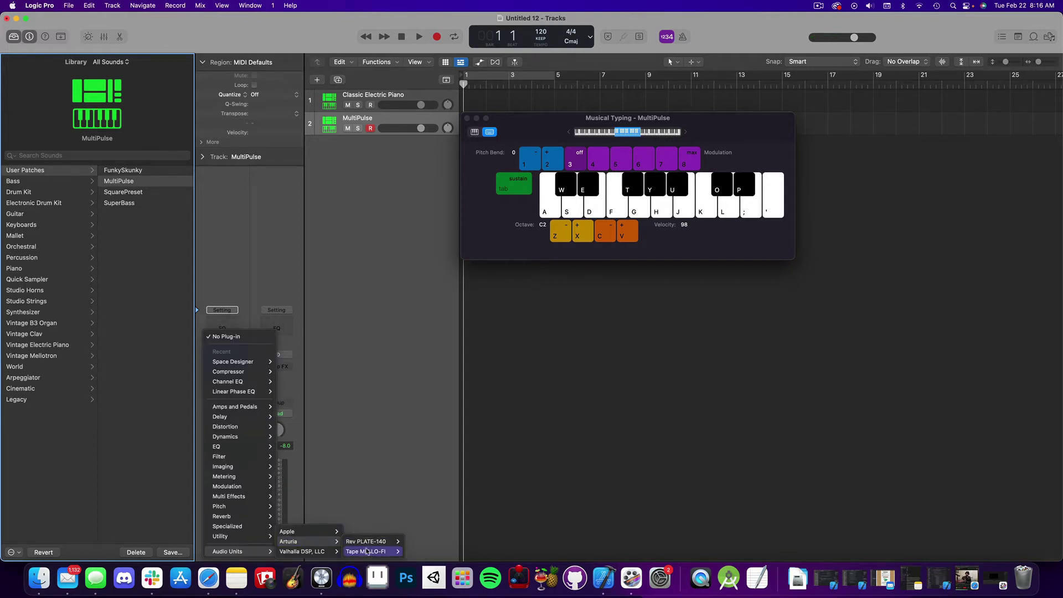
mouse_move(370, 542)
left_click(414, 542)
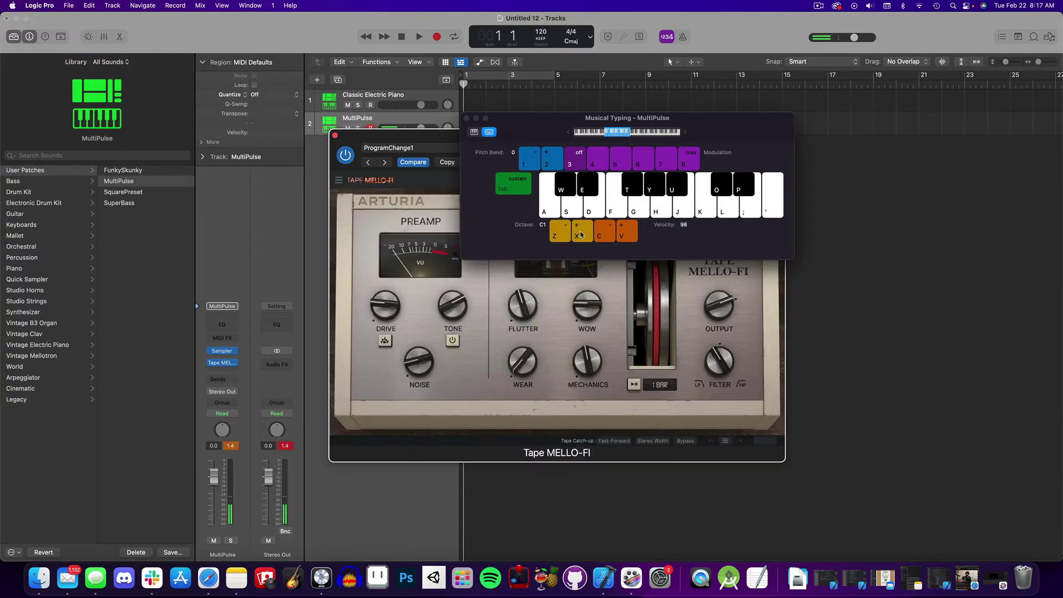
- Play a note and two chords in Musical Typing through Tape MELLO-FI
key("a")
key("d")
key("j")
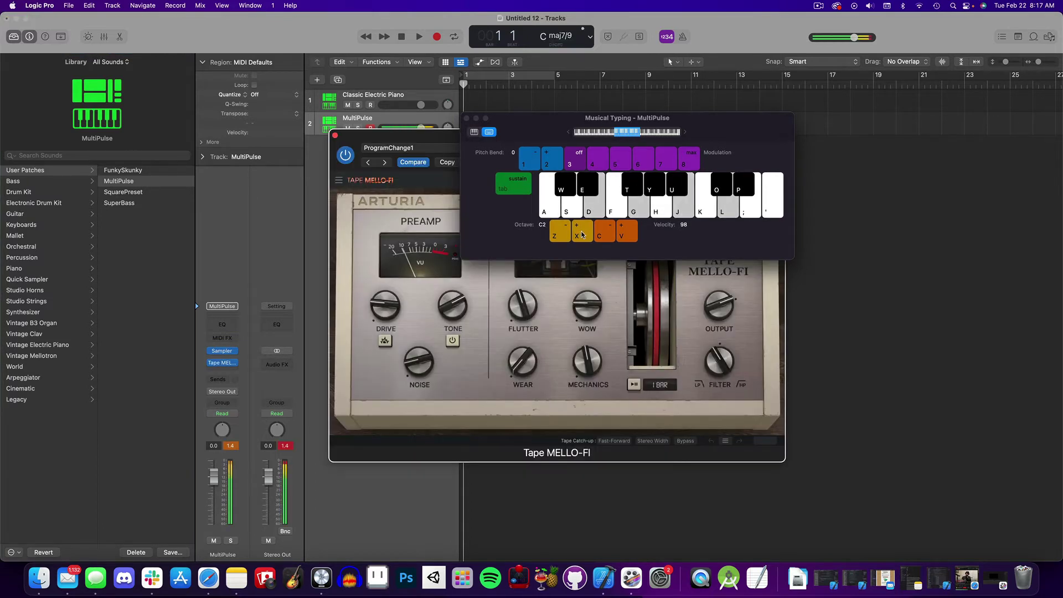
key("f")
key("k")
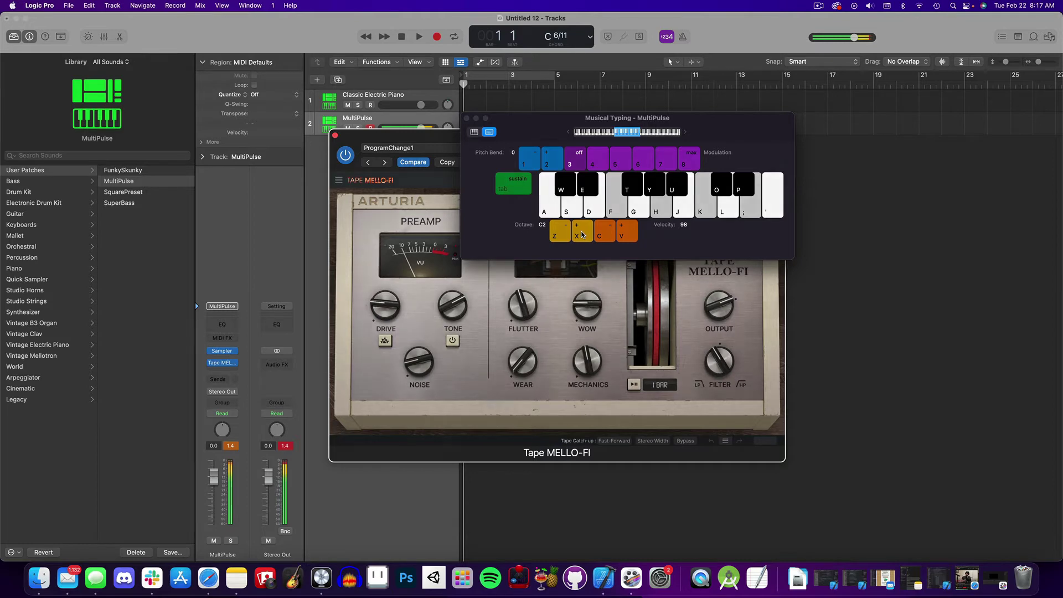
- Close the effect windows, reopen the MultiPulse Sampler and audition its DoublePulseFull 1 zone
key("v")
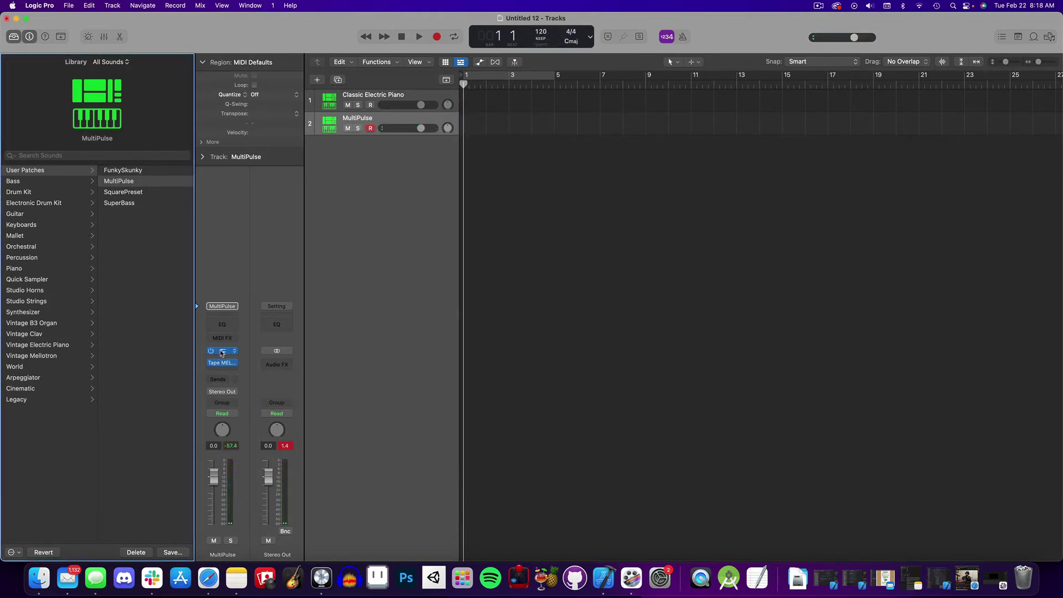
left_click(222, 352)
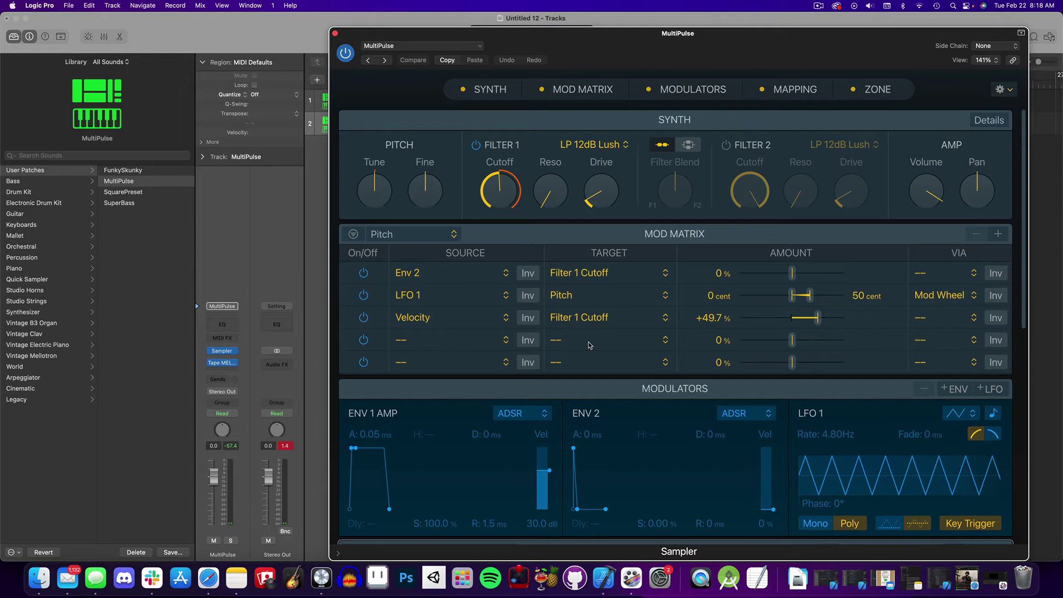
scroll(590, 345, "down", 10)
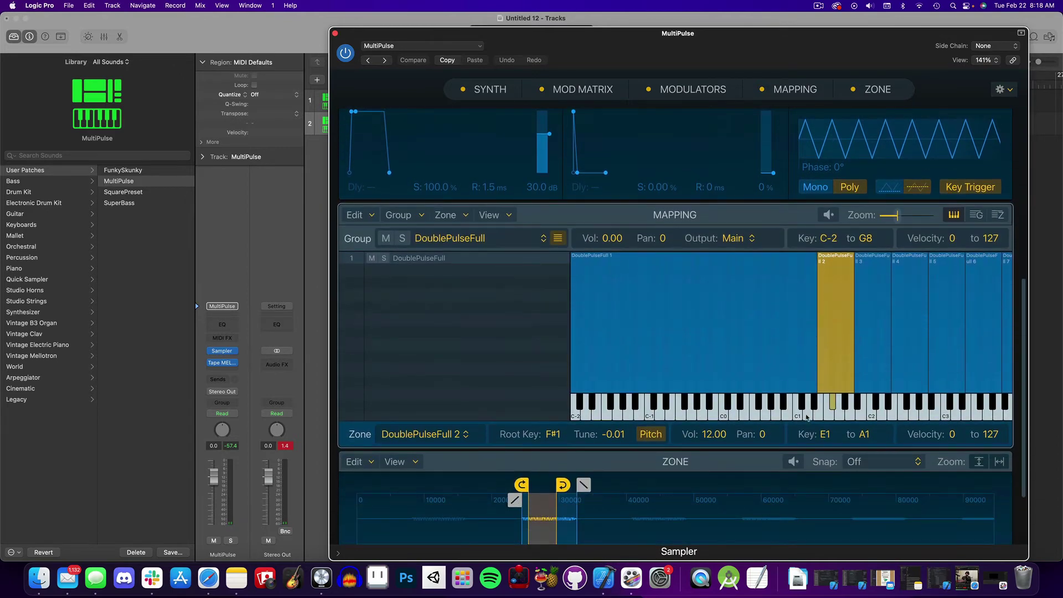
left_click(806, 417)
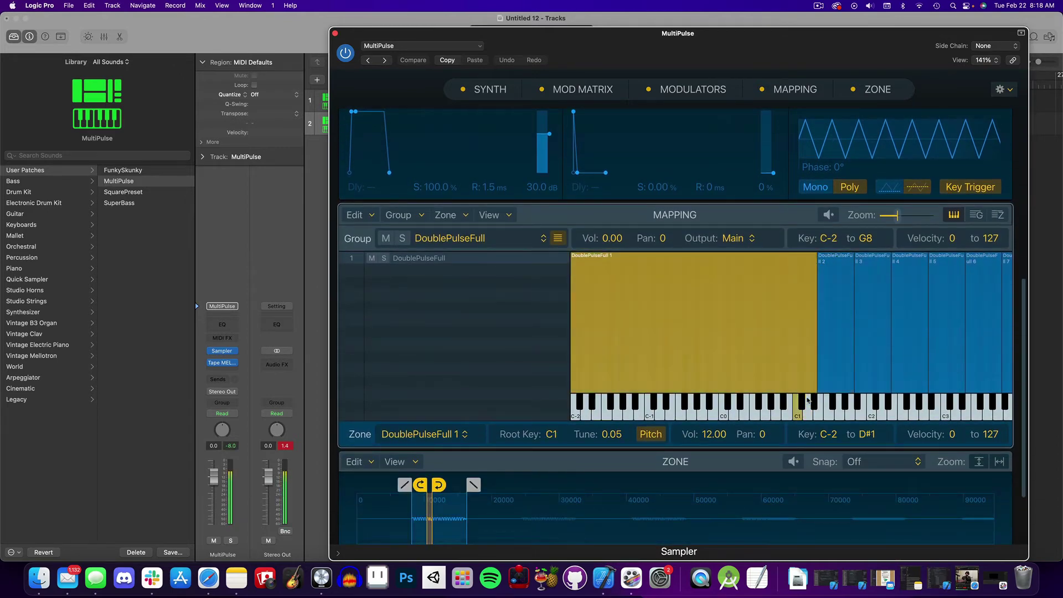
scroll(809, 409, "up", 5)
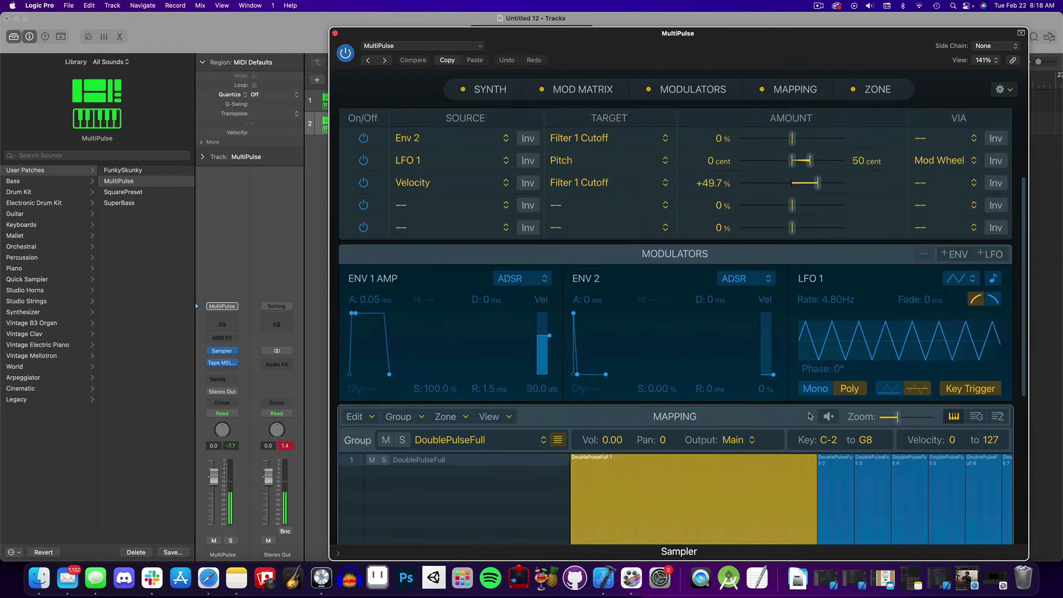
- Load Factory > Synthesizers > Synth Leads > JP8 Squarelead into the Sampler
scroll(809, 410, "up", 3)
left_click(422, 45)
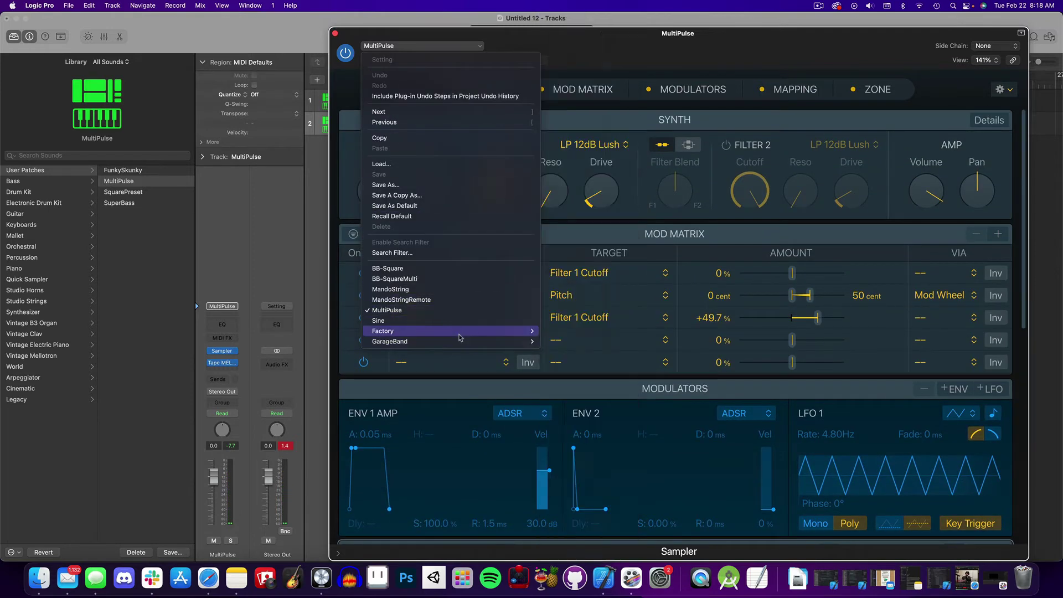
mouse_move(459, 338)
mouse_move(576, 370)
mouse_move(642, 370)
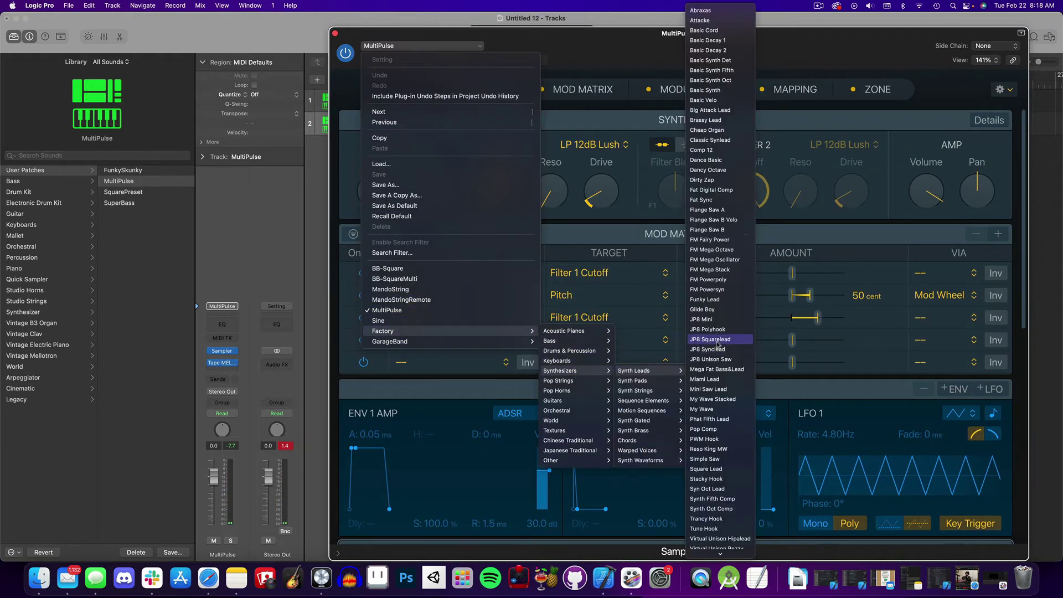
left_click(714, 340)
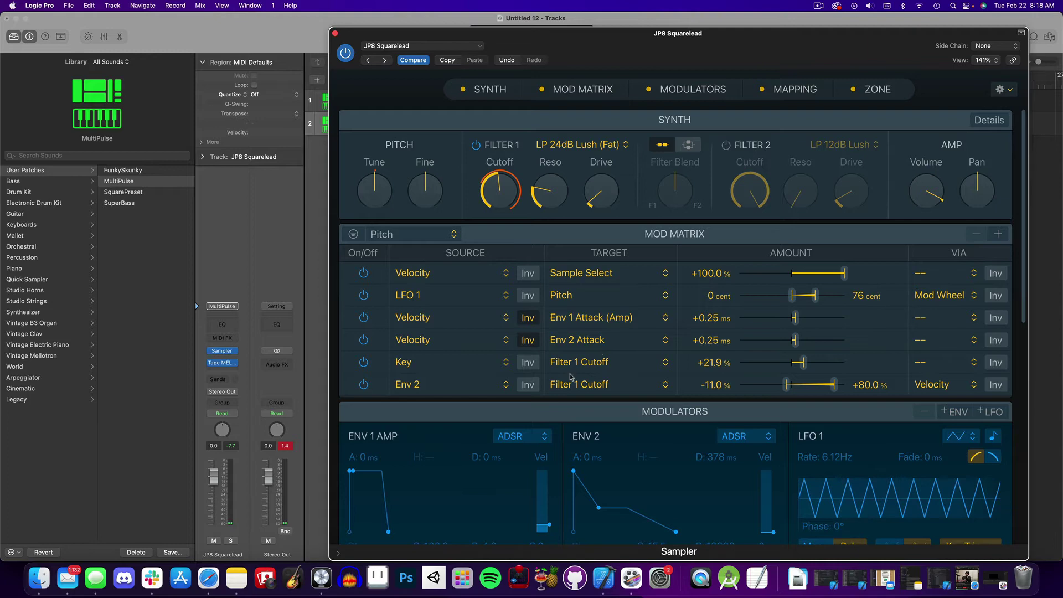
- Audition Zone 10 and the next note up in the JP8 Squarelead mapping
scroll(571, 377, "down", 10)
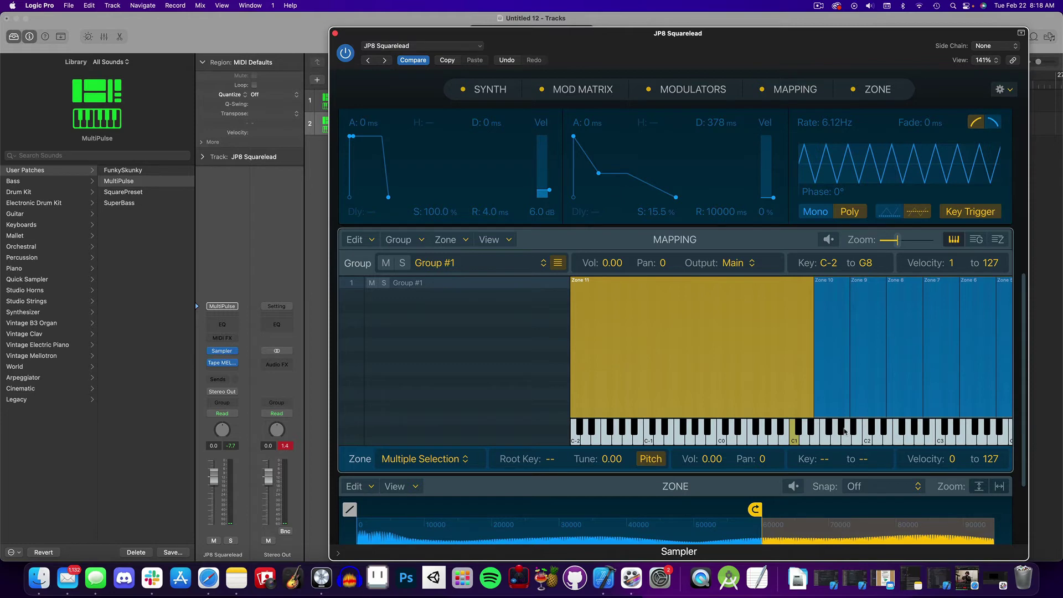
left_click(845, 431)
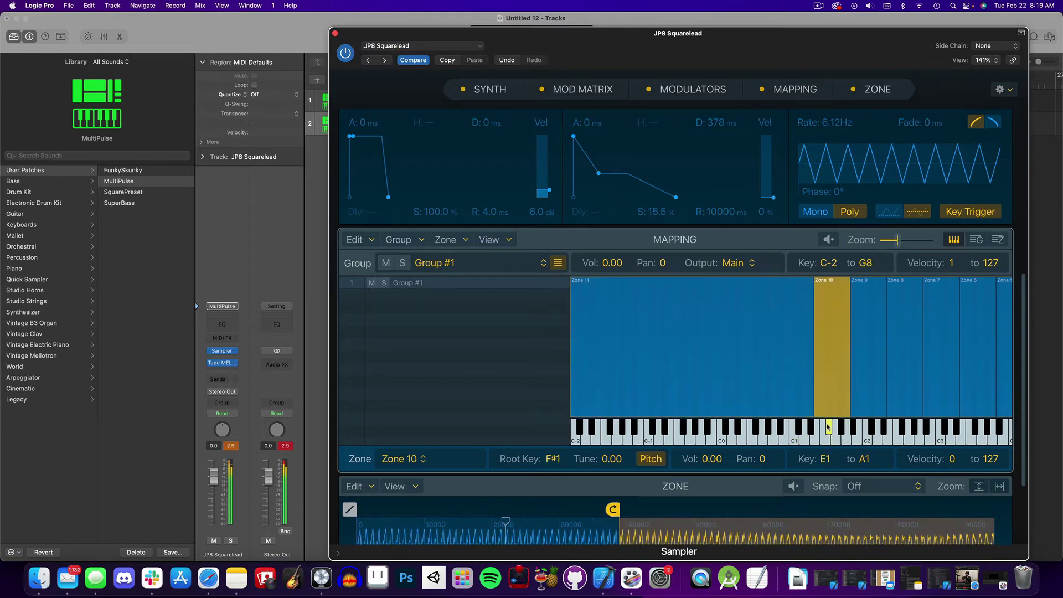
left_click(841, 427)
scroll(894, 394, "up", 10)
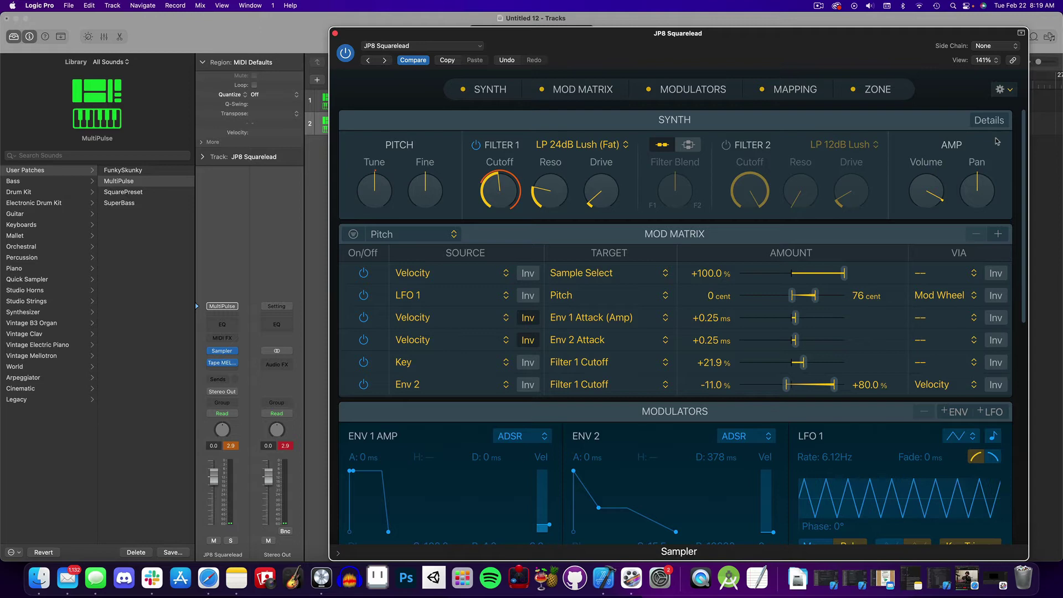
- Import the MultiPulse.exs mapping without synth parameters into JP8 Squarelead
left_click(1001, 90)
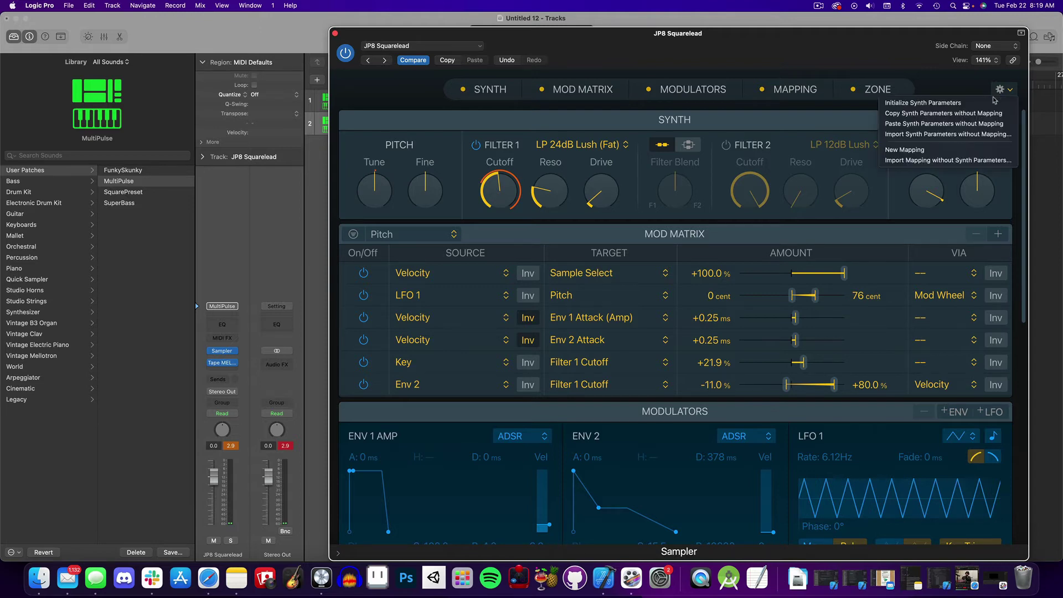
left_click(948, 160)
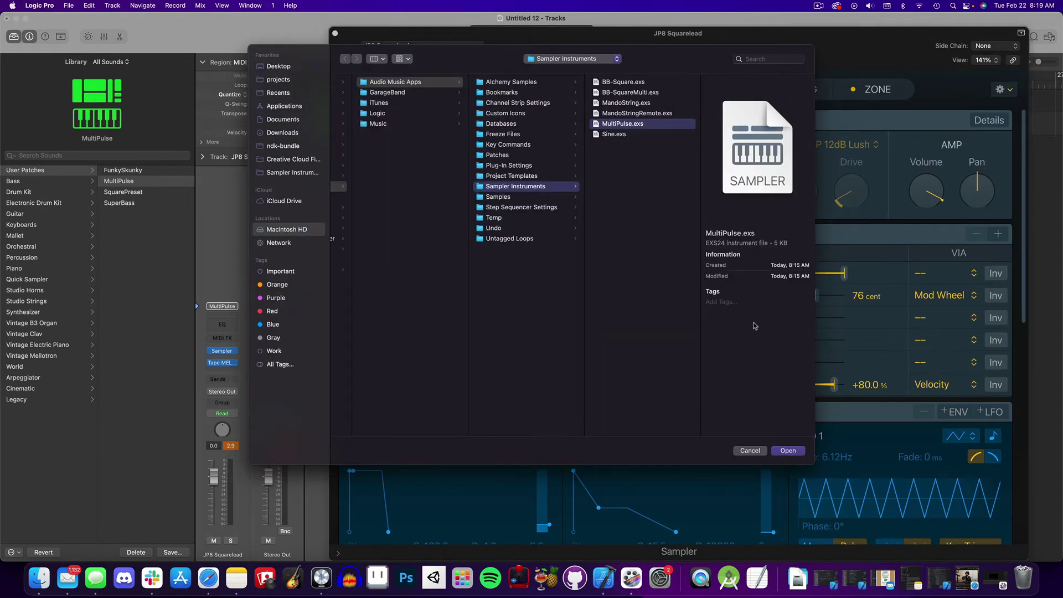
left_click(802, 449)
- Audition DoublePulseFull zones 1 and 3, replaying the C2 note twice
scroll(803, 437, "down", 5)
scroll(801, 435, "down", 4)
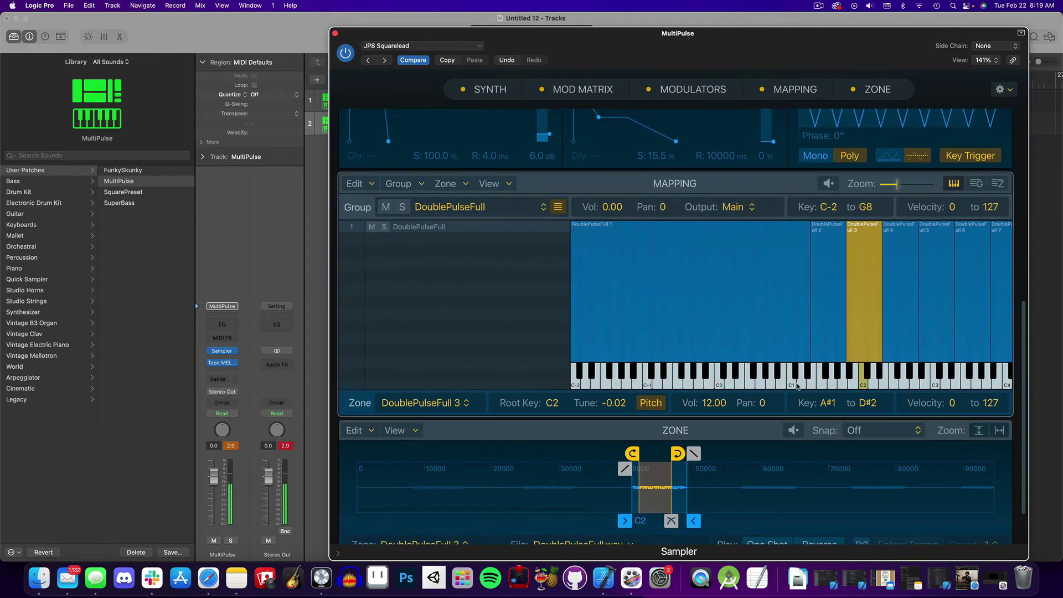
left_click(826, 377)
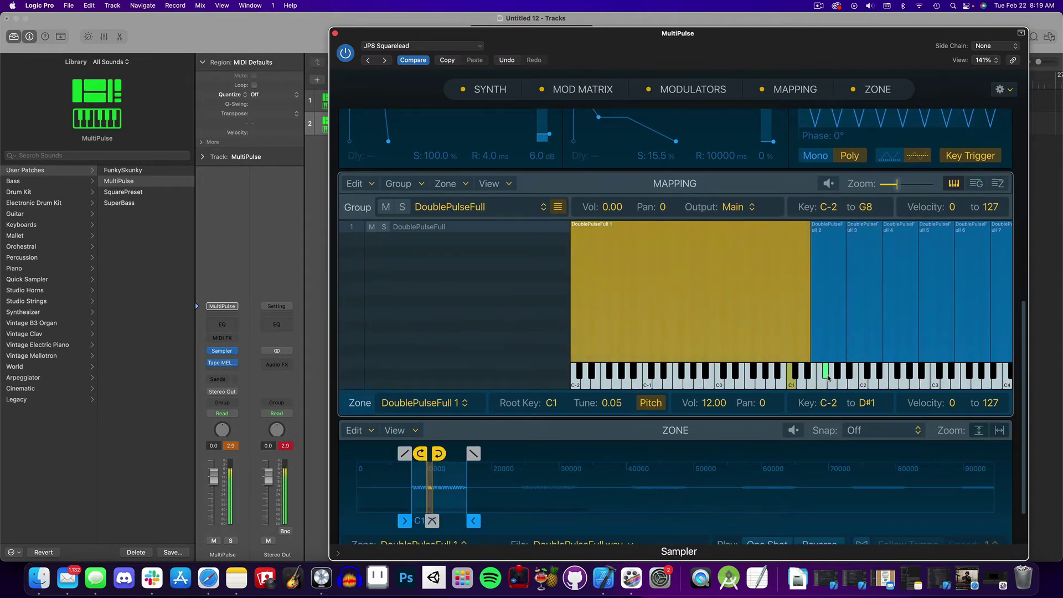
left_click(862, 370)
left_click(861, 372)
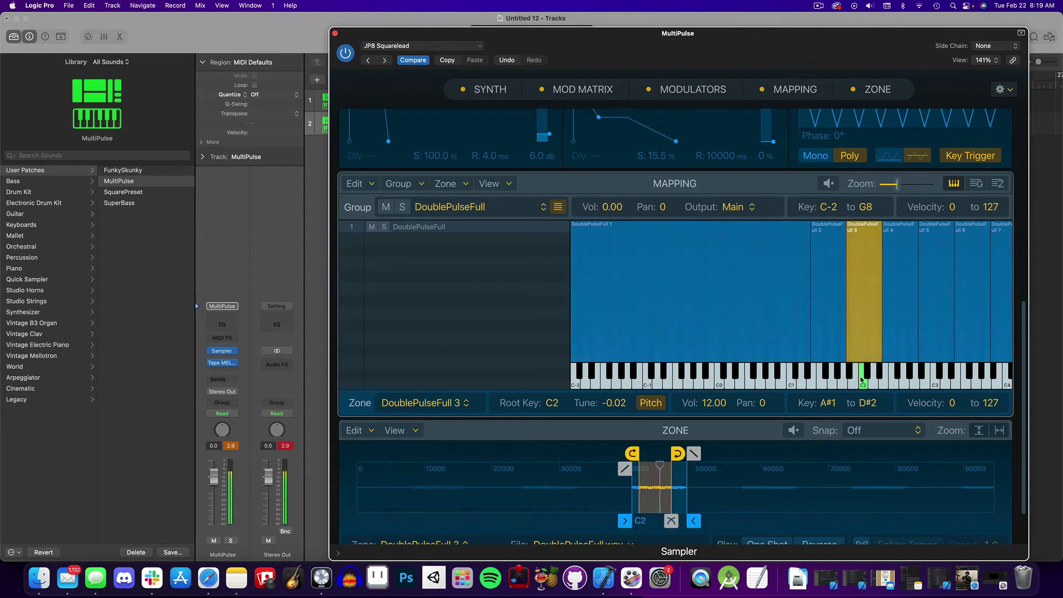
left_click(862, 372)
scroll(862, 376, "up", 2)
scroll(861, 384, "up", 10)
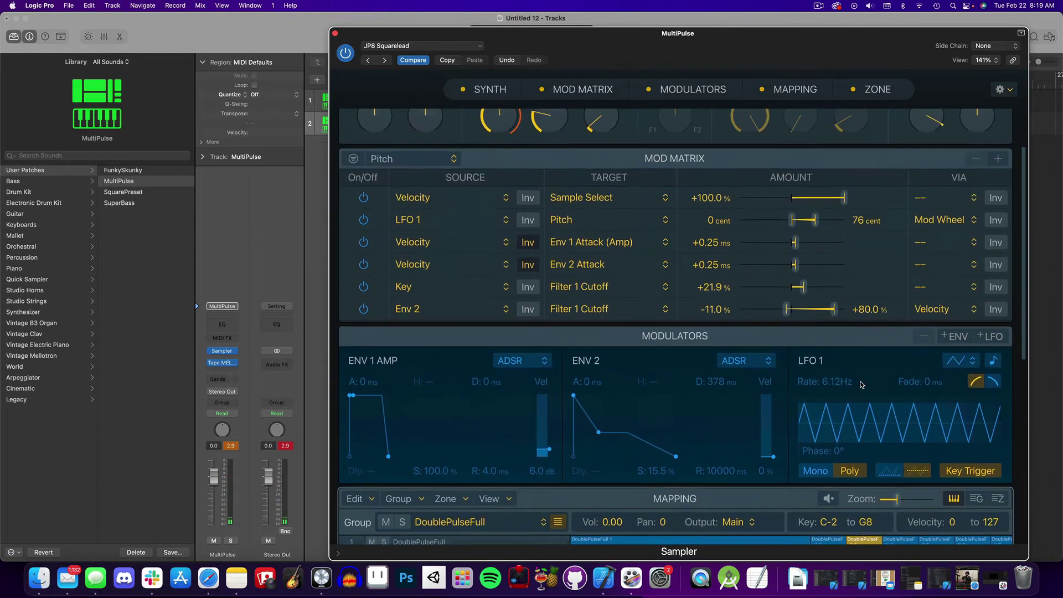
- Load the Glide Boy preset, show the MultiPulse mapping, audition C1 and select zones 2–4
left_click(421, 46)
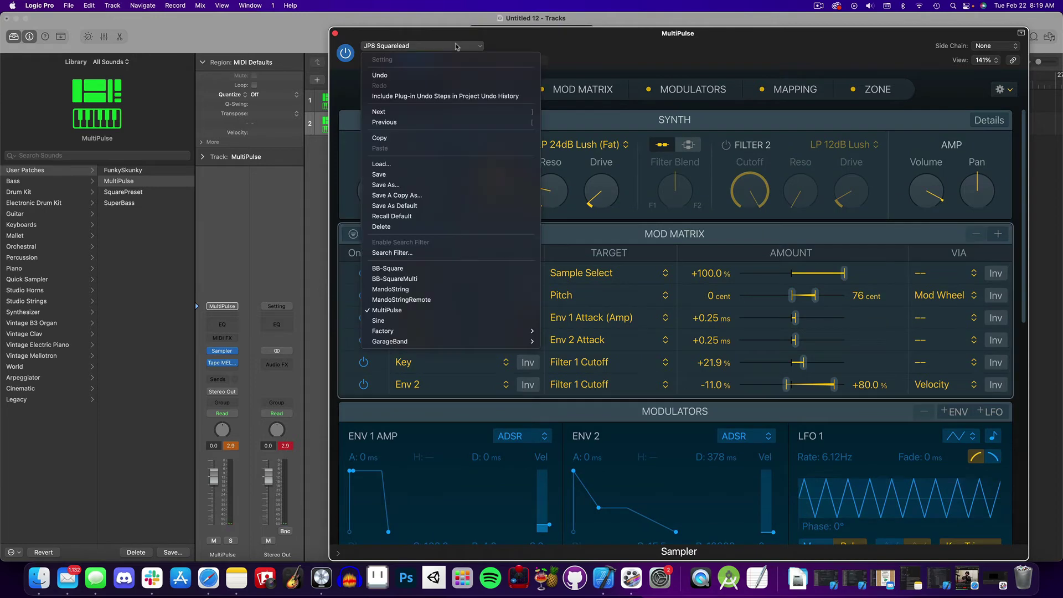
left_click(712, 313)
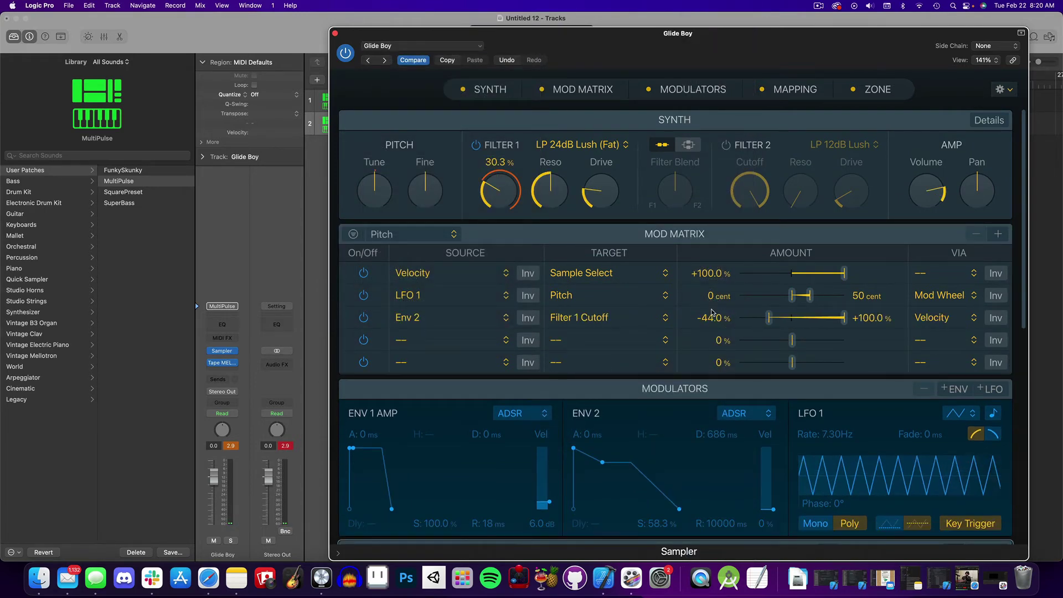
left_click(1002, 89)
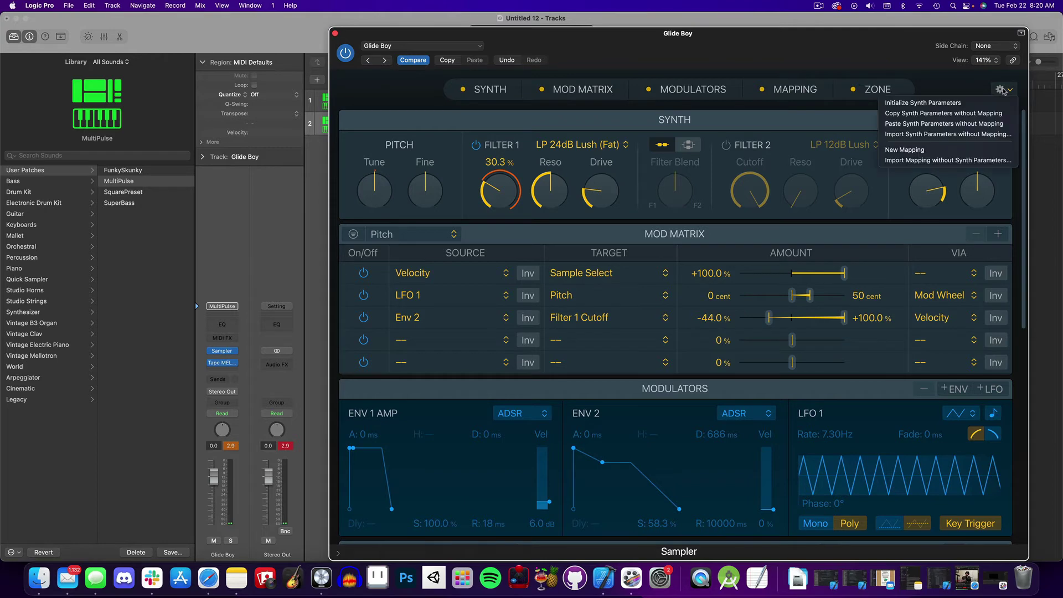
left_click(961, 160)
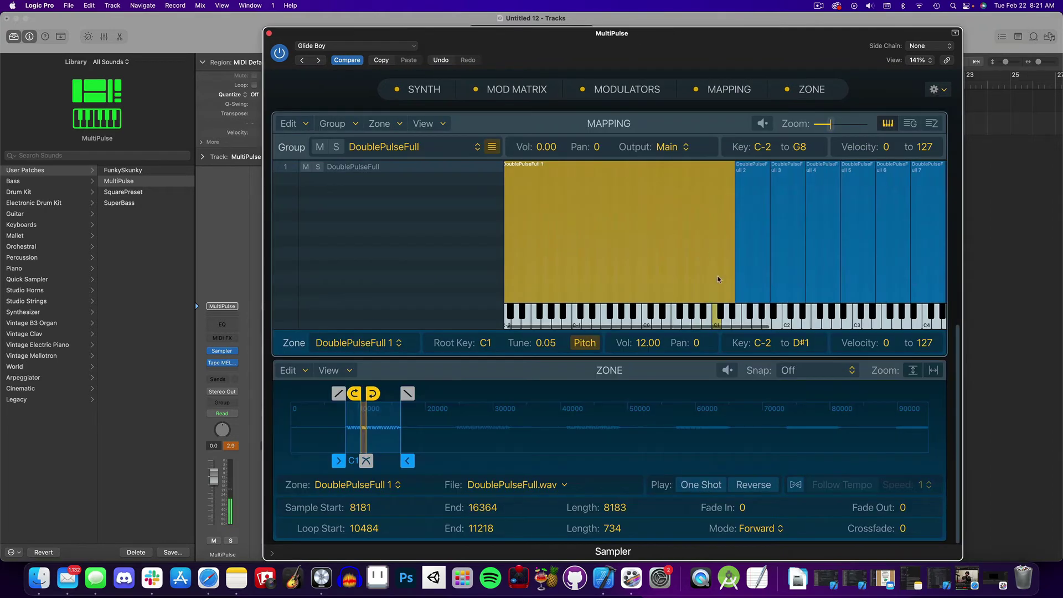
left_click(716, 314)
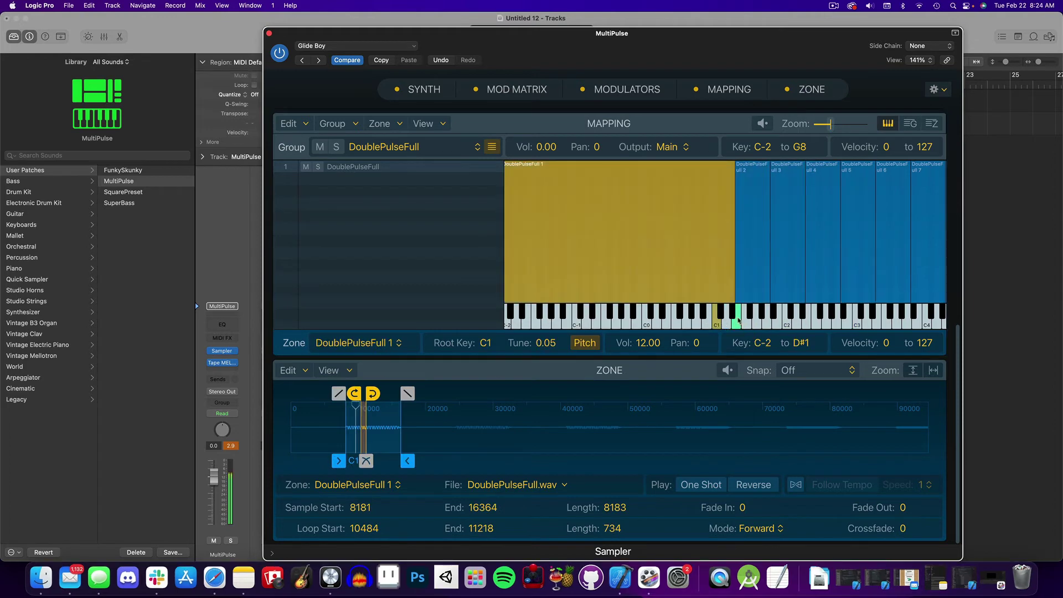
left_click_drag(755, 316, 842, 312)
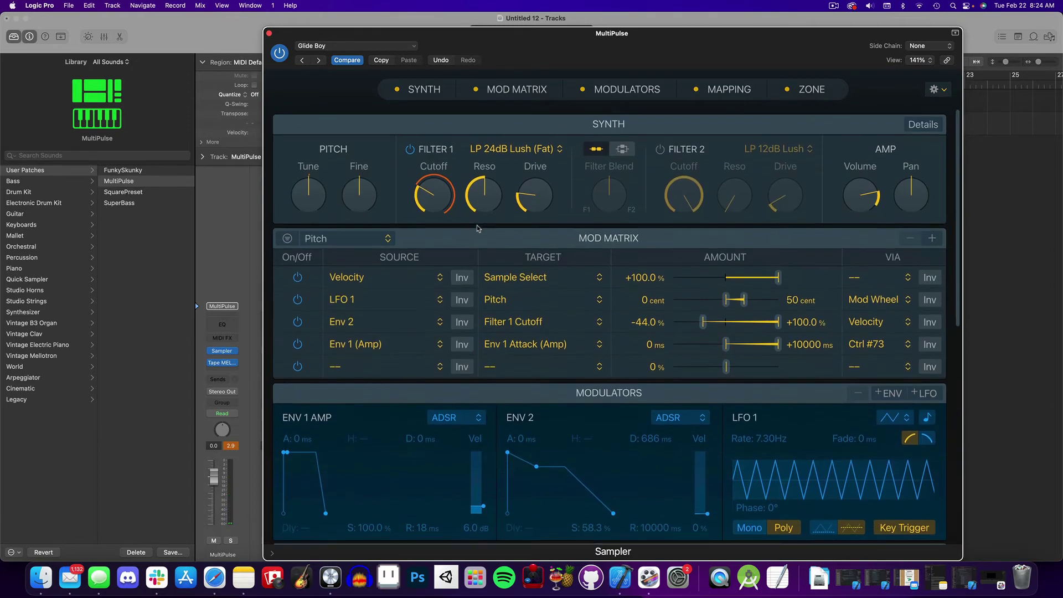
- Save the Sampler instrument under the new name GlidePulse
left_click(399, 46)
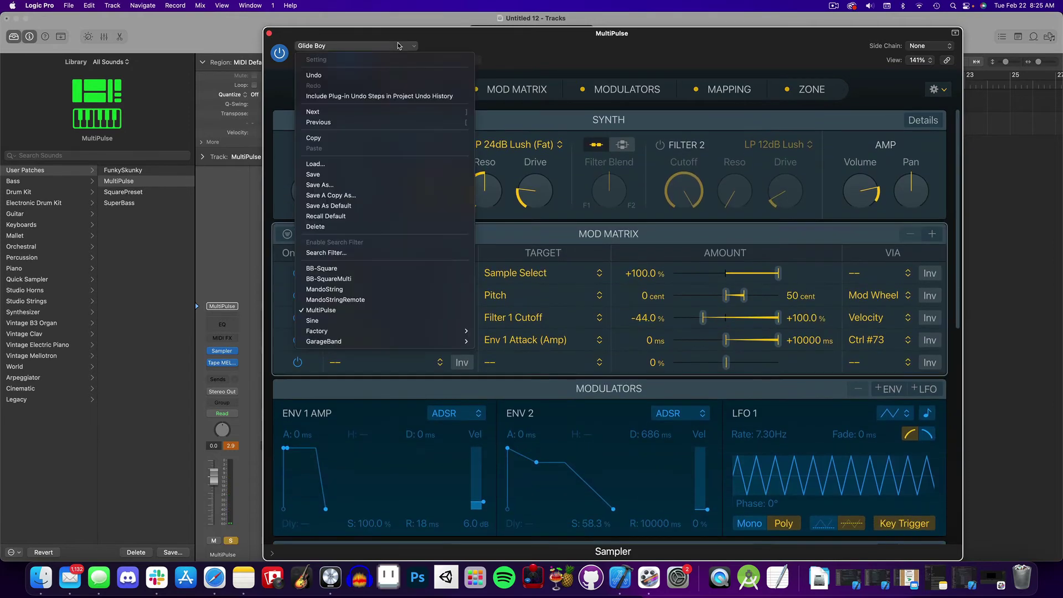
left_click(356, 184)
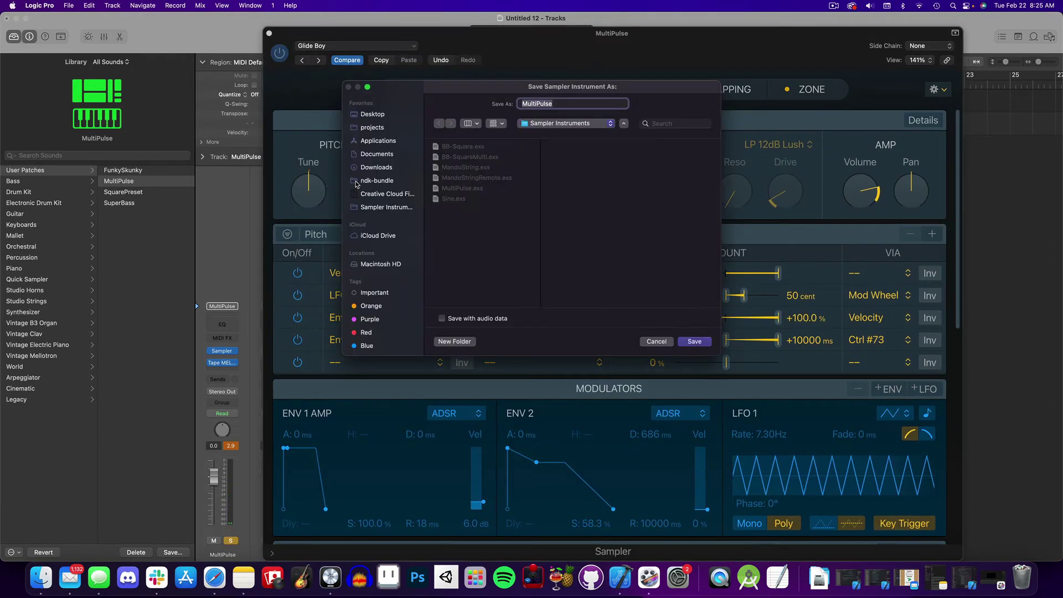
type("Glide")
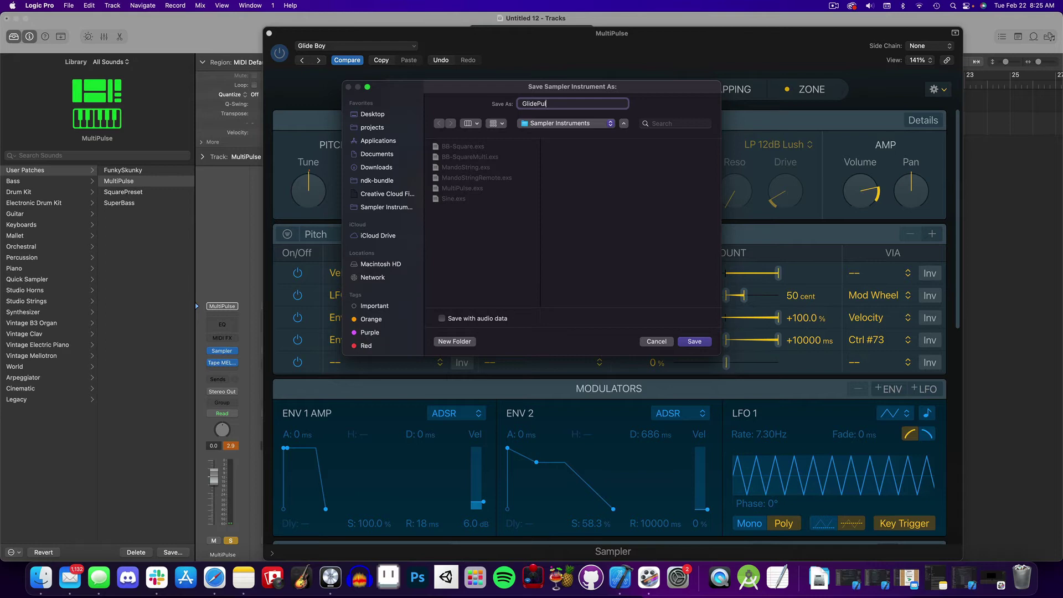
type("se")
key("Return")
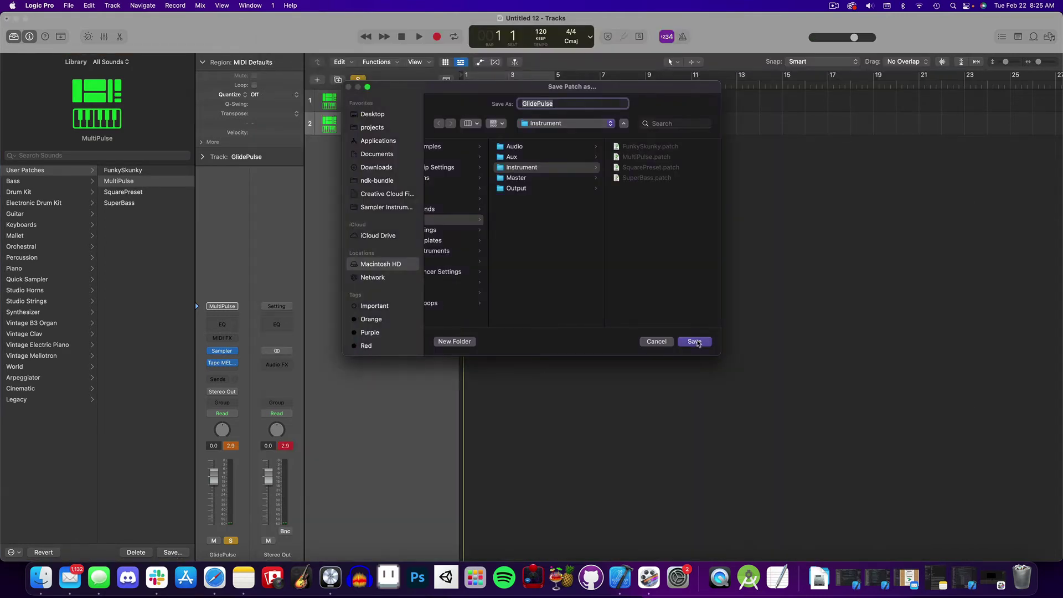
- Save the GlidePulse patch, then play three notes on MultiPulse with Musical Typing
left_click(695, 341)
left_click(123, 192)
key("super+k")
key("a")
key("d")
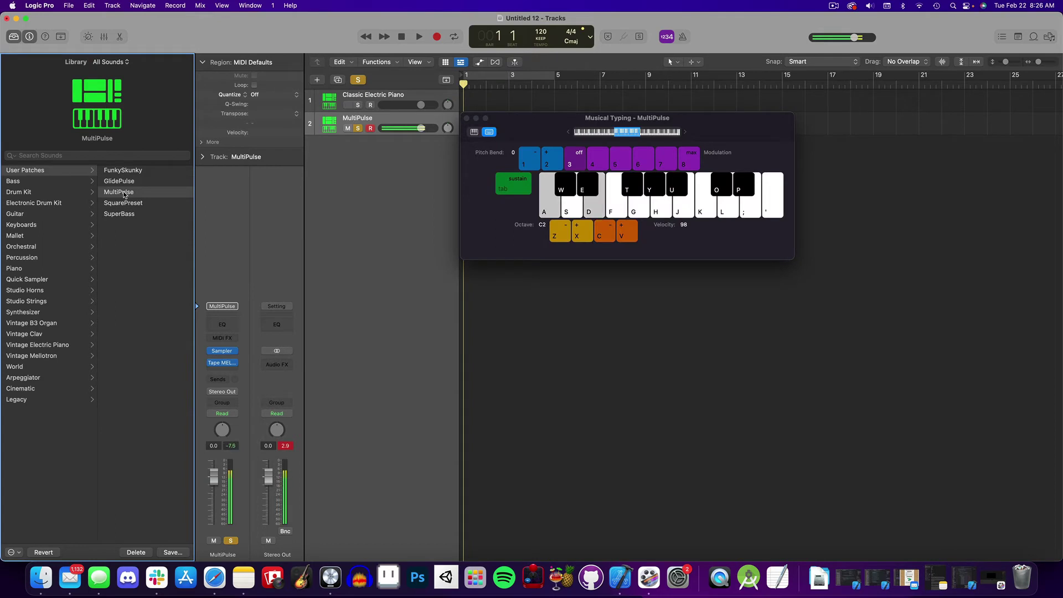
key("g")
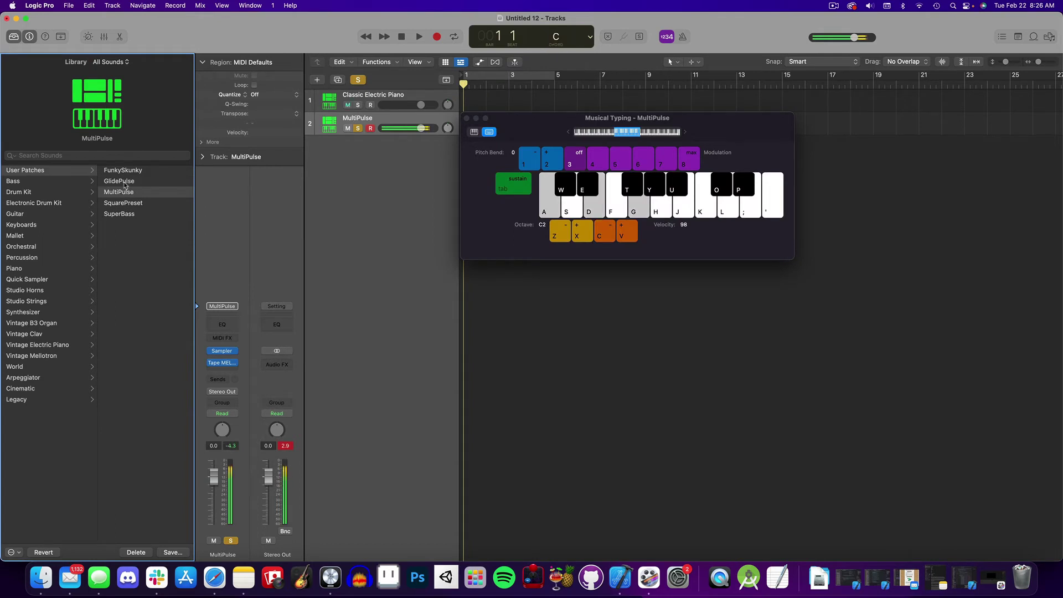
- Switch to the GlidePulse patch and play a run of notes to compare
left_click(125, 183)
key("k")
key("y")
key("a")
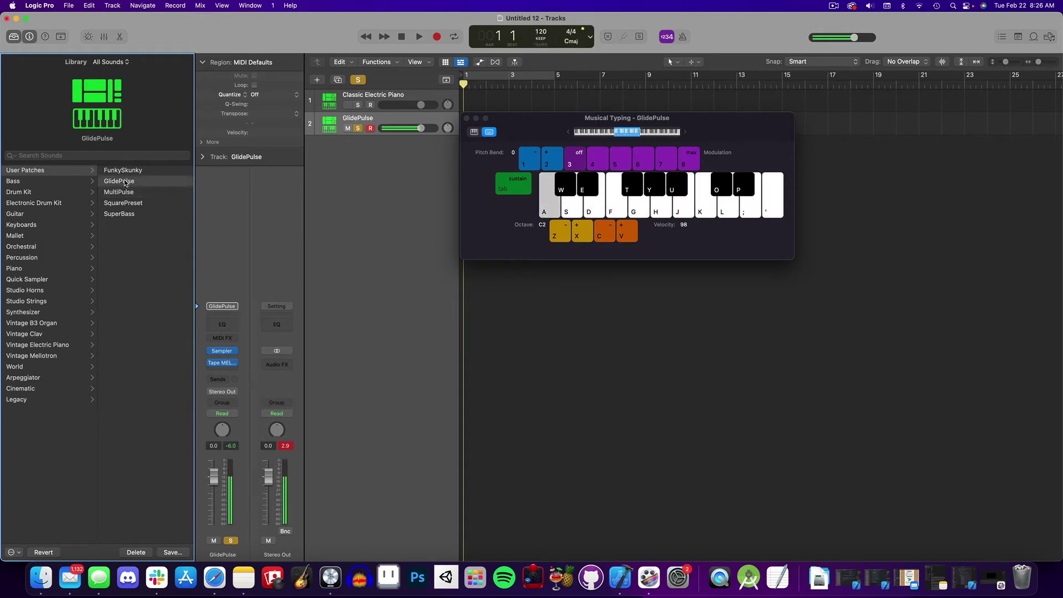
key("k")
key("f")
key("g")
key("u")
key("k")
key("a")
key("k")
key("f")
key("g")
key("k")
key("a")
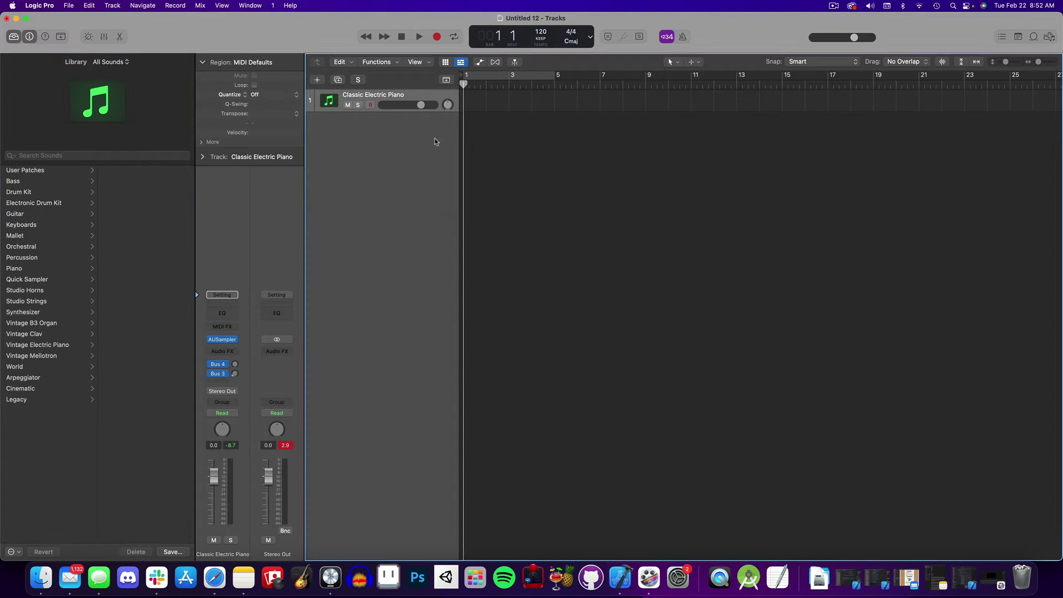
- Choose File > Save As… to save the project under a new name
left_click(69, 6)
left_click(77, 98)
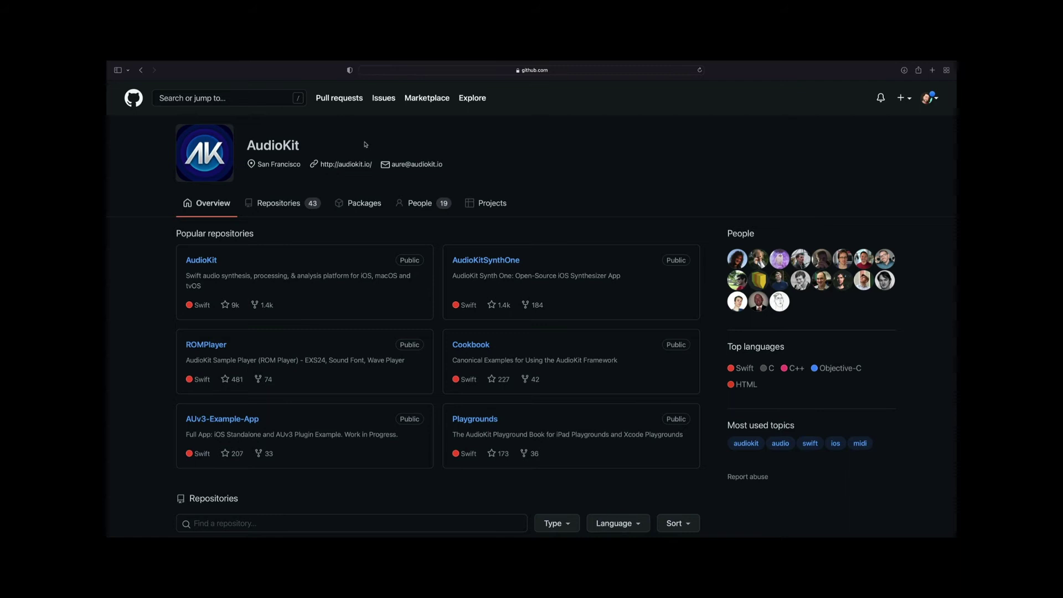
- Open AudioKit's Cookbook repository and switch its branch from main to develop
left_click(465, 346)
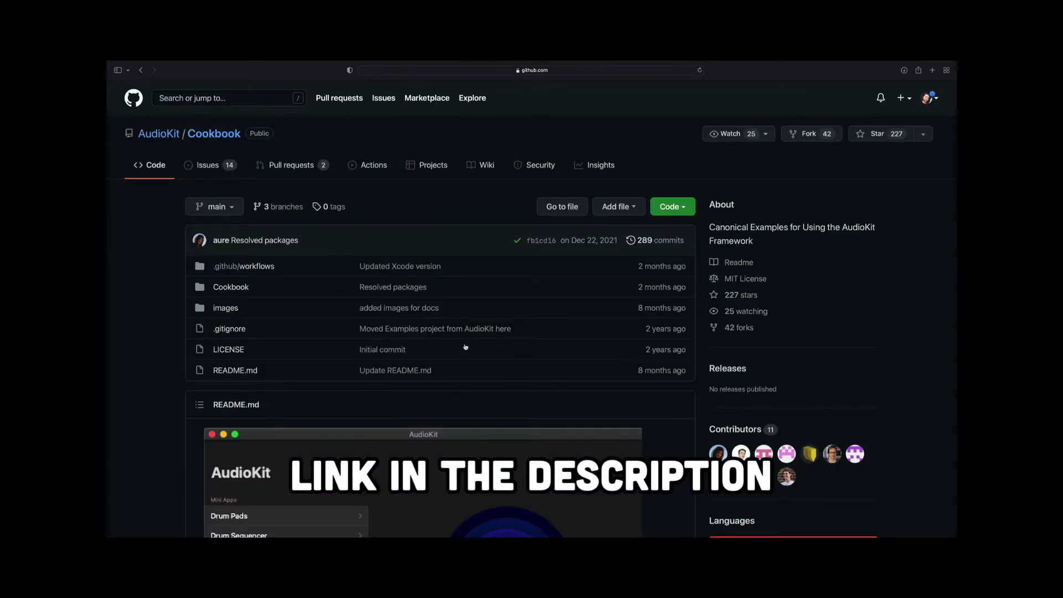
left_click(232, 208)
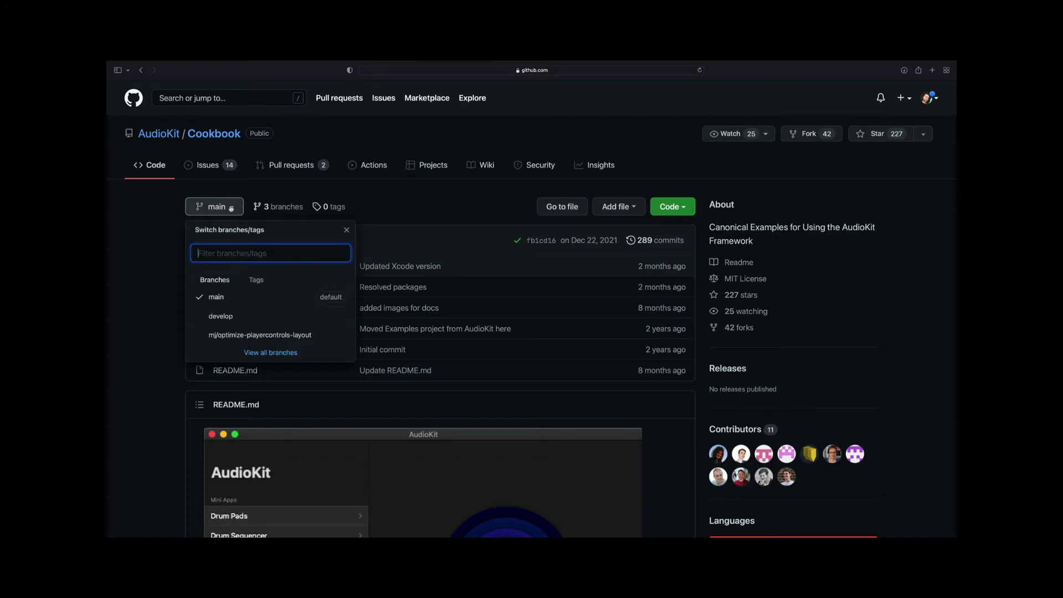
left_click(217, 320)
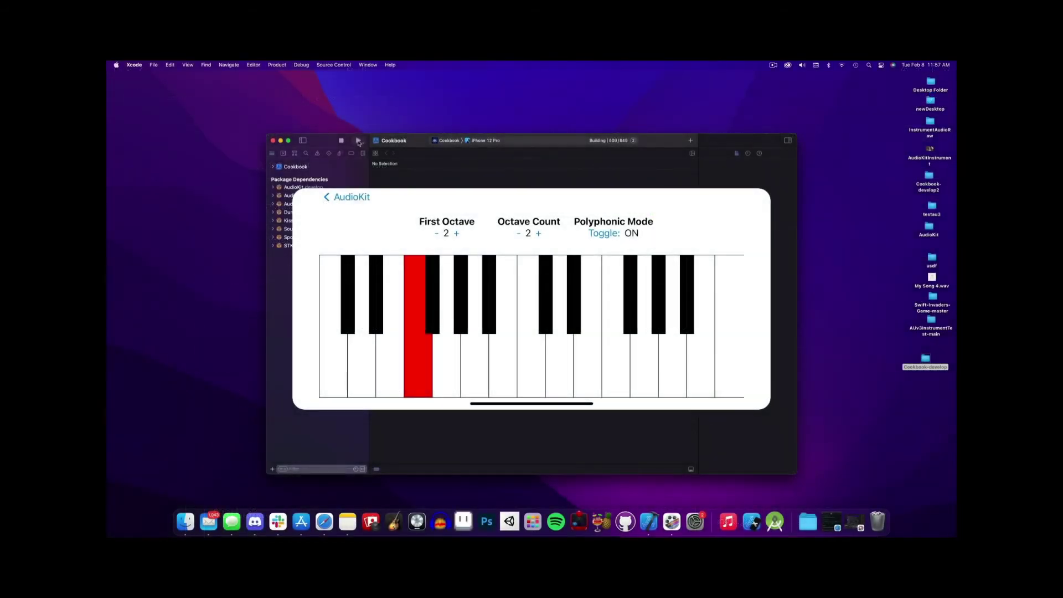
- Stop the running Cookbook app and expand the Cookbook project and a source folder in the navigator
left_click(342, 140)
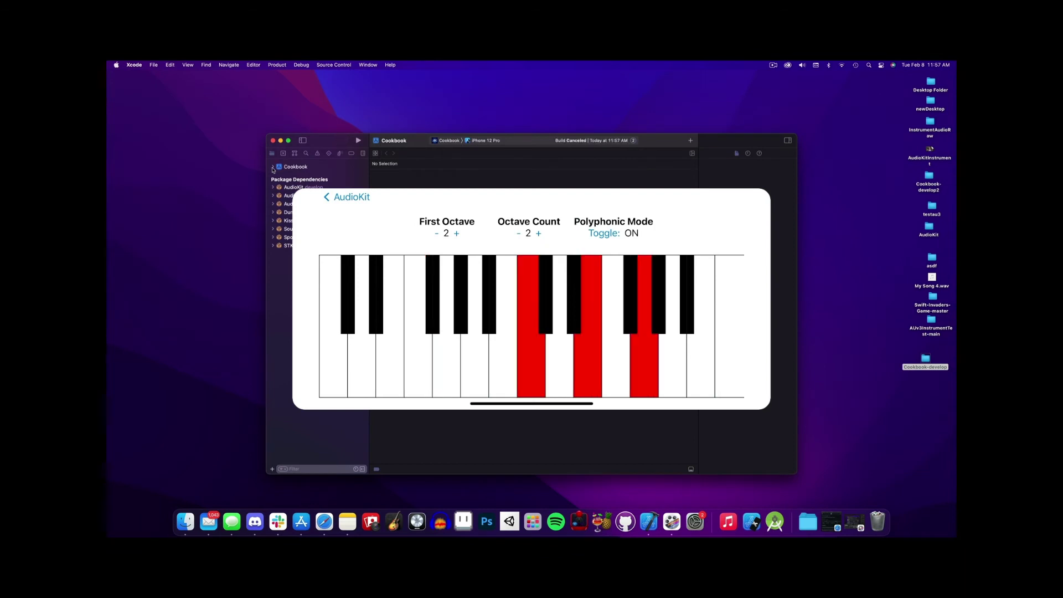
left_click(273, 167)
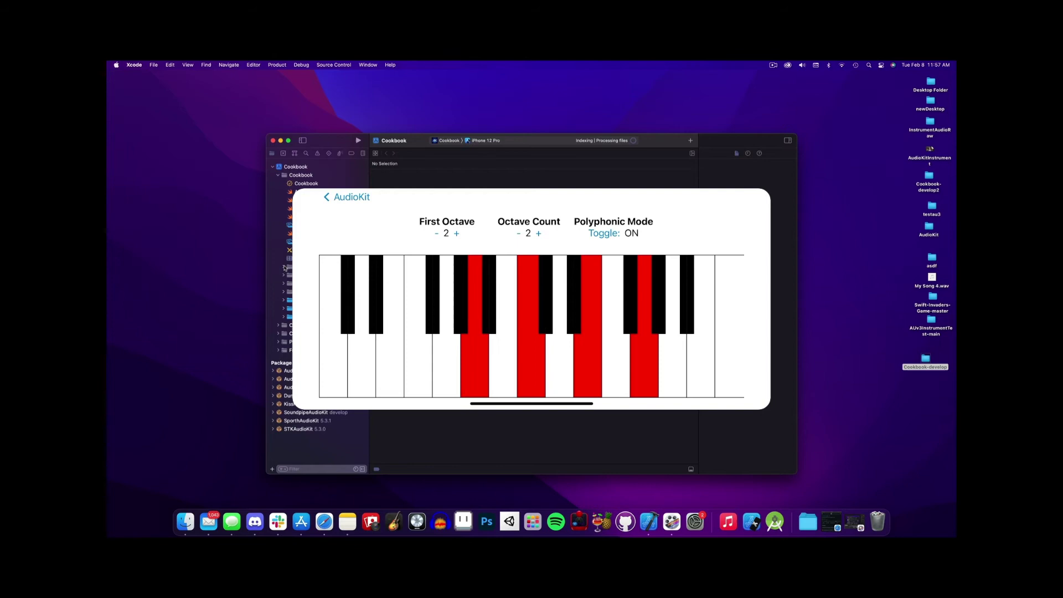
left_click(284, 267)
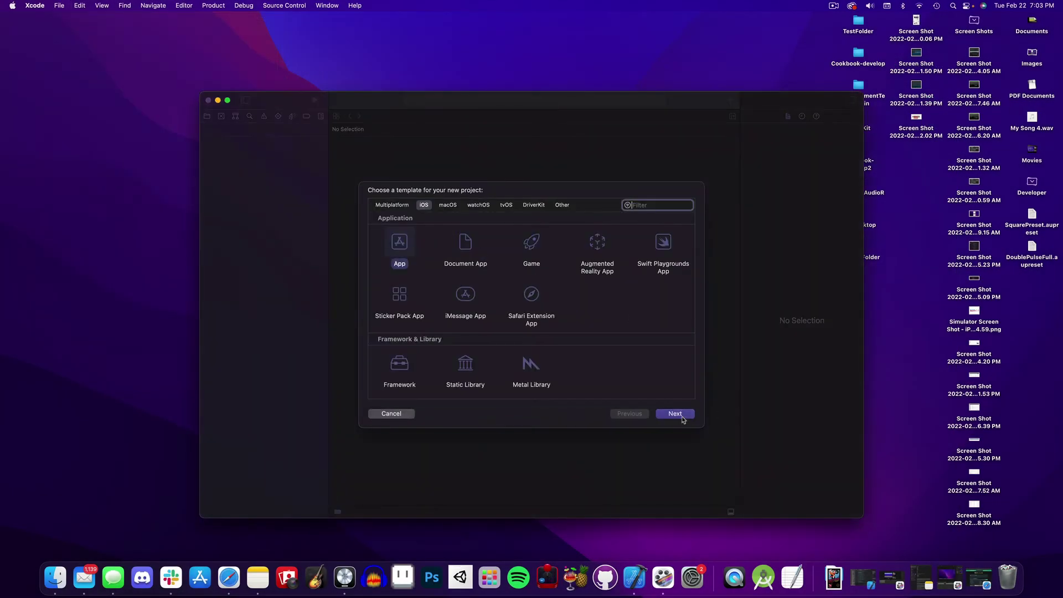
- Create a new iOS App project named TestApp from the App template
left_click(681, 417)
type("TestApp")
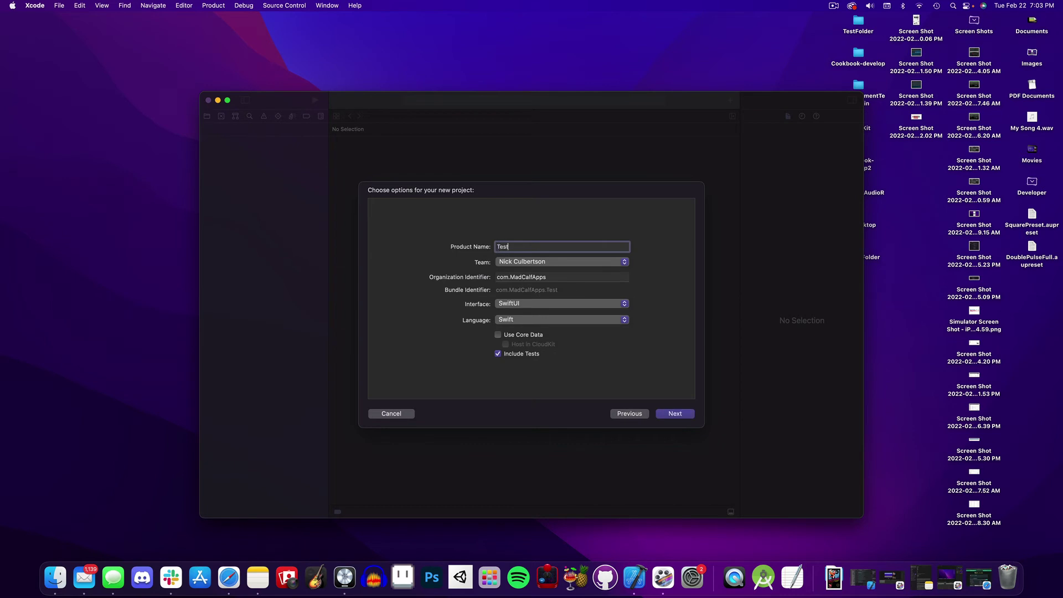
left_click(677, 414)
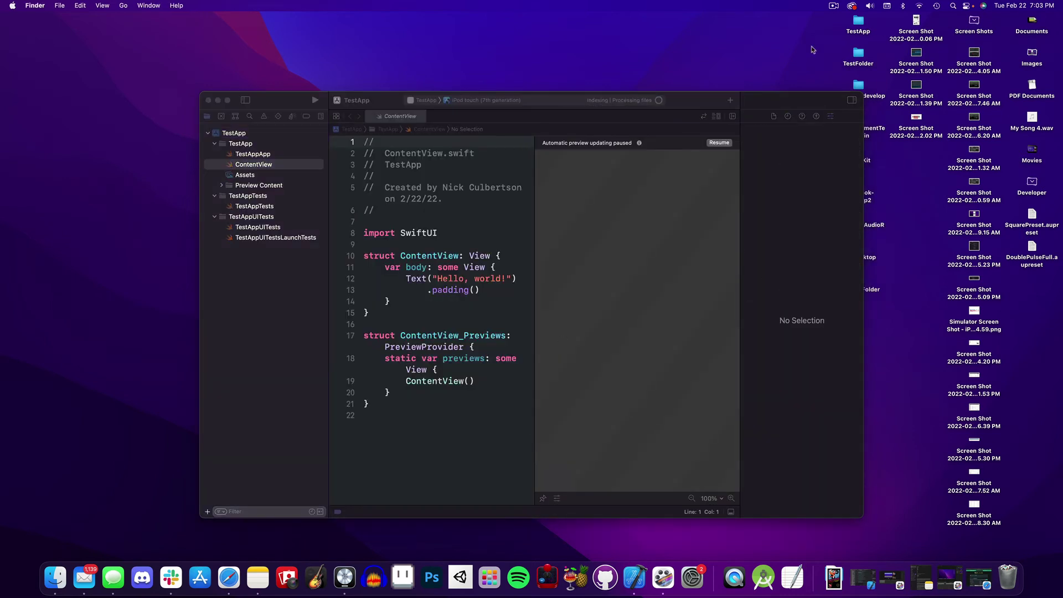
left_click_drag(792, 103, 749, 102)
- Create a new folder named Sounds on the desktop
right_click(777, 58)
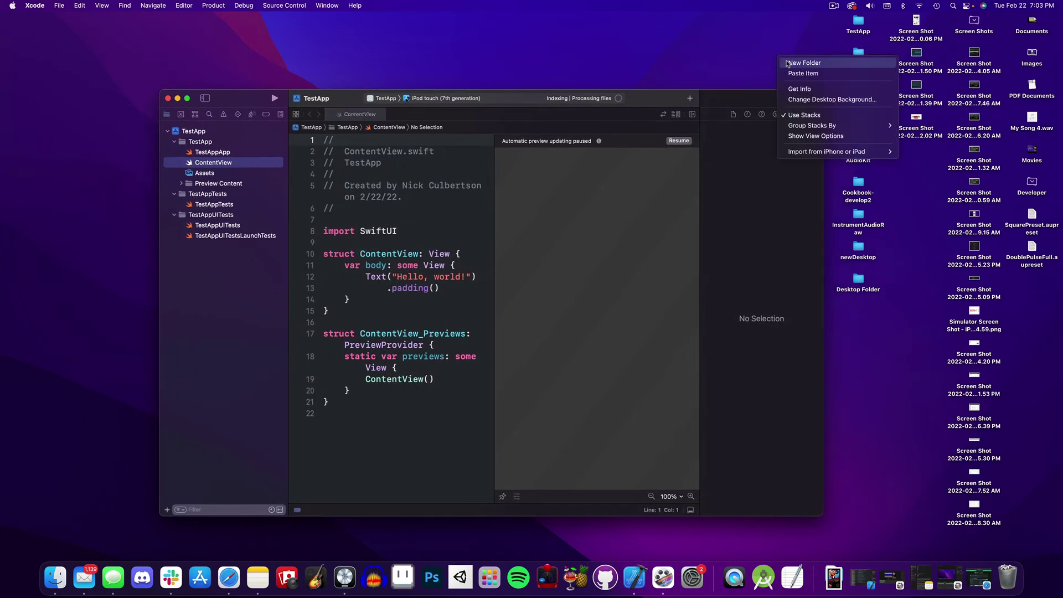
left_click(787, 63)
type("Sounds")
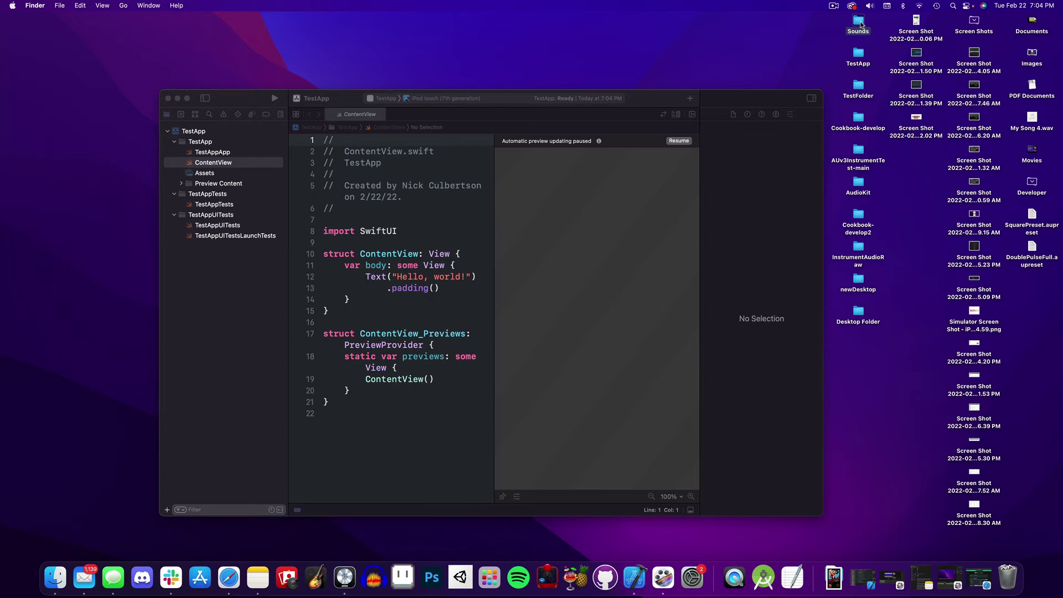
- Drag the Sounds folder into the TestApp project and show it in Finder
left_click(857, 23)
left_click_drag(858, 21, 202, 147)
left_click(634, 391)
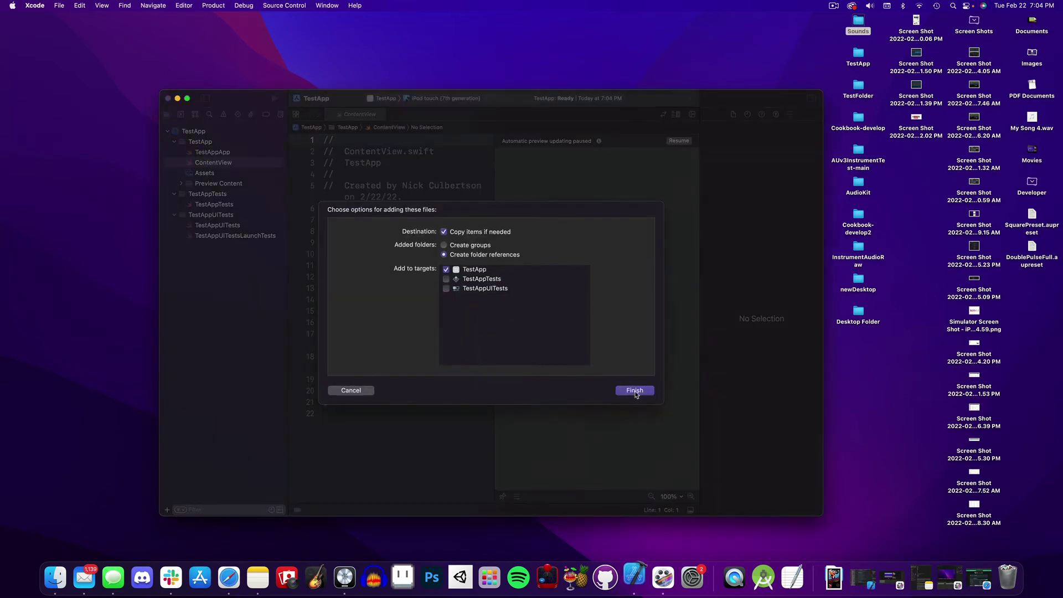
left_click(635, 391)
right_click(194, 151)
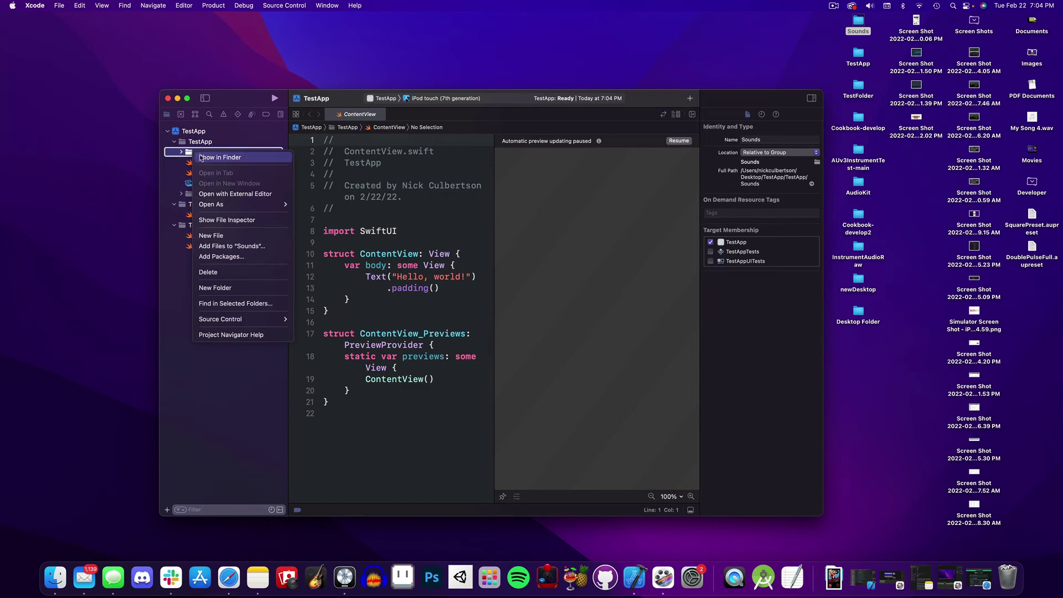
left_click(200, 157)
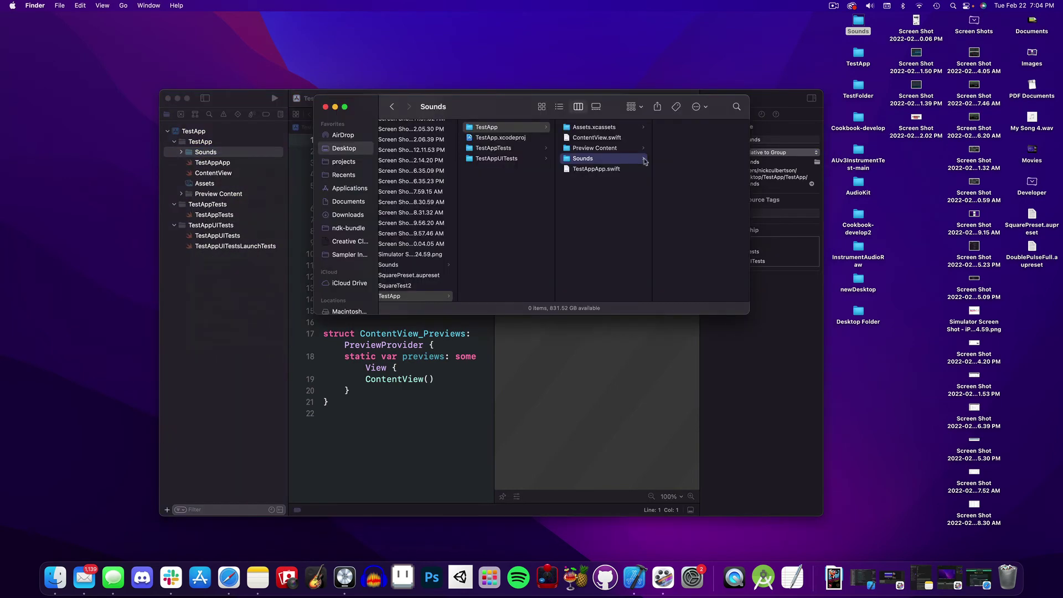
- Open a second Finder window and search this Mac for square.wav
left_click(60, 6)
left_click(71, 26)
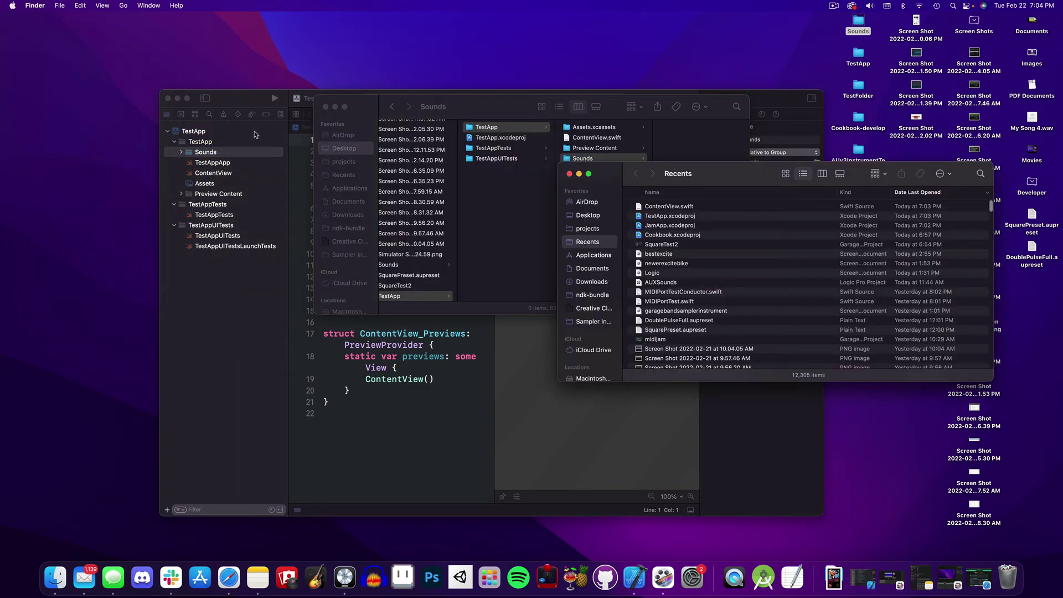
left_click_drag(722, 177, 478, 330)
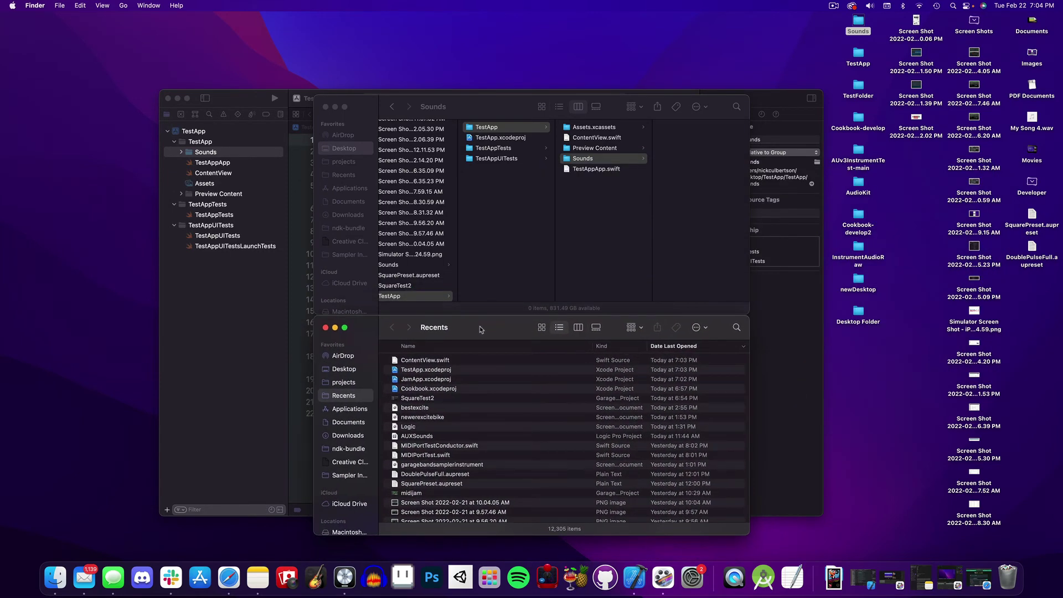
left_click(737, 327)
type("squa")
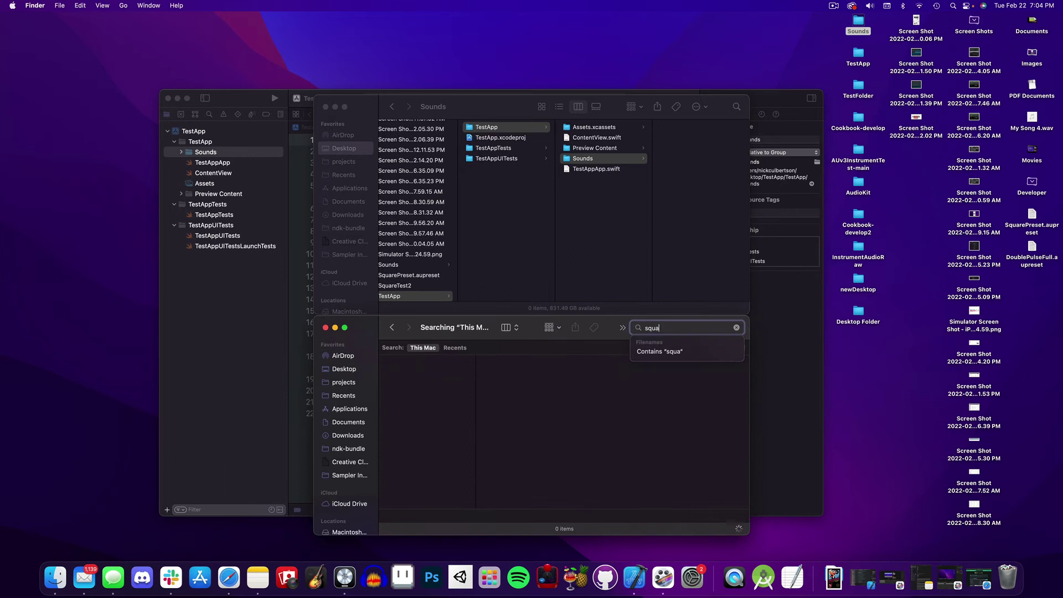
type("re.wav")
left_click(419, 375)
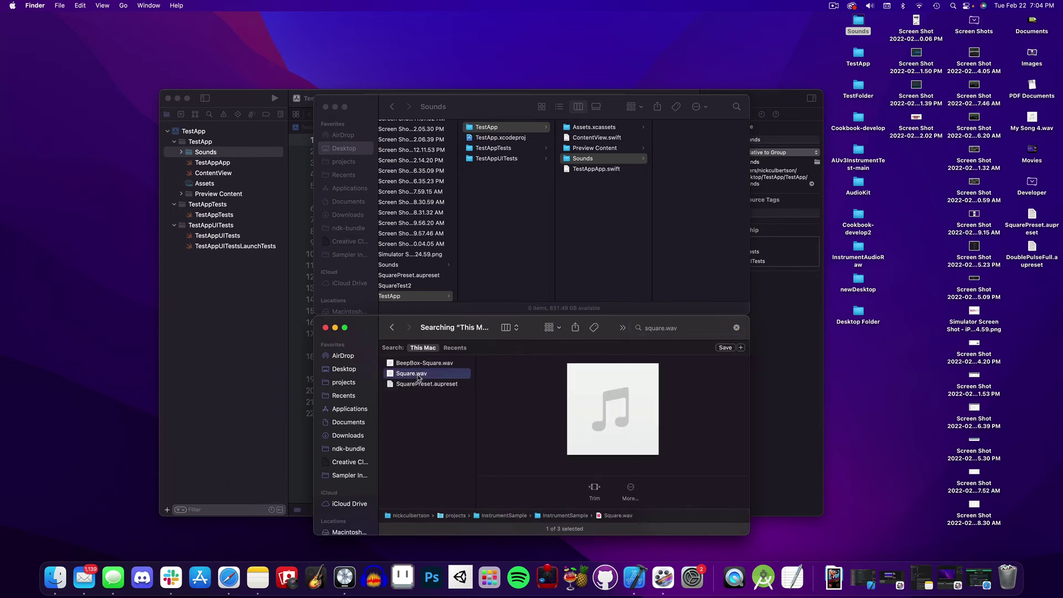
- Paste Square.wav into the TestApp Sounds folder
left_click(681, 186)
key("super+v")
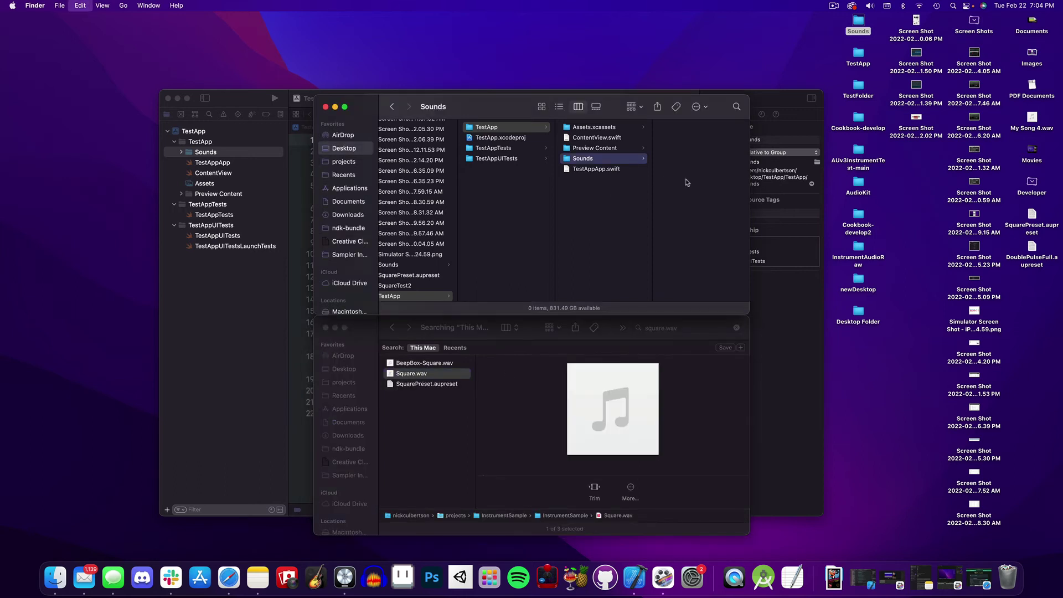
left_click(326, 328)
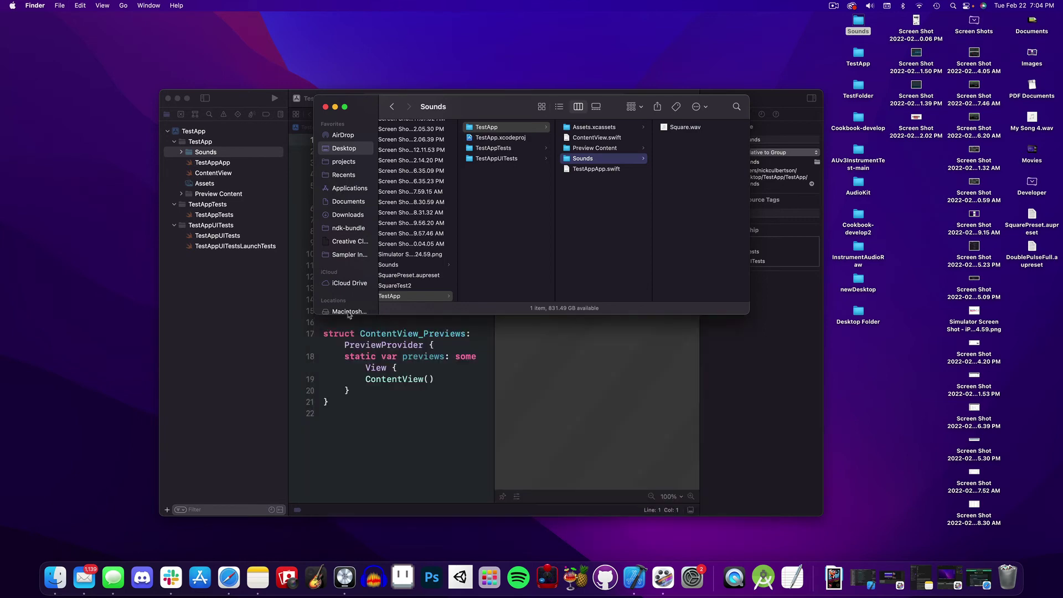
- Close the Sounds Finder window and check Square.wav under Xcode's Sounds group
left_click(325, 106)
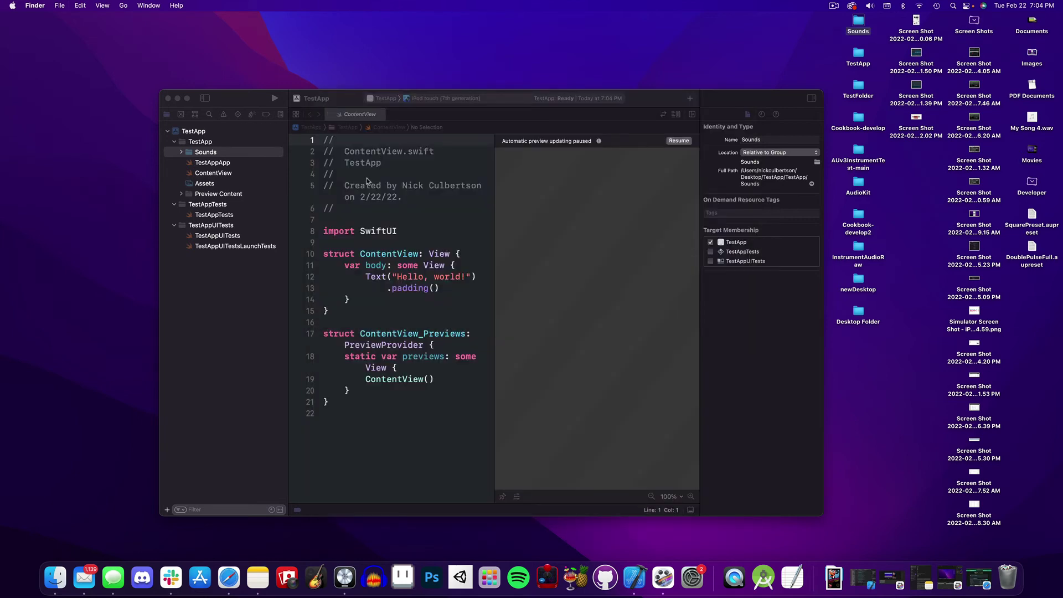
left_click(181, 153)
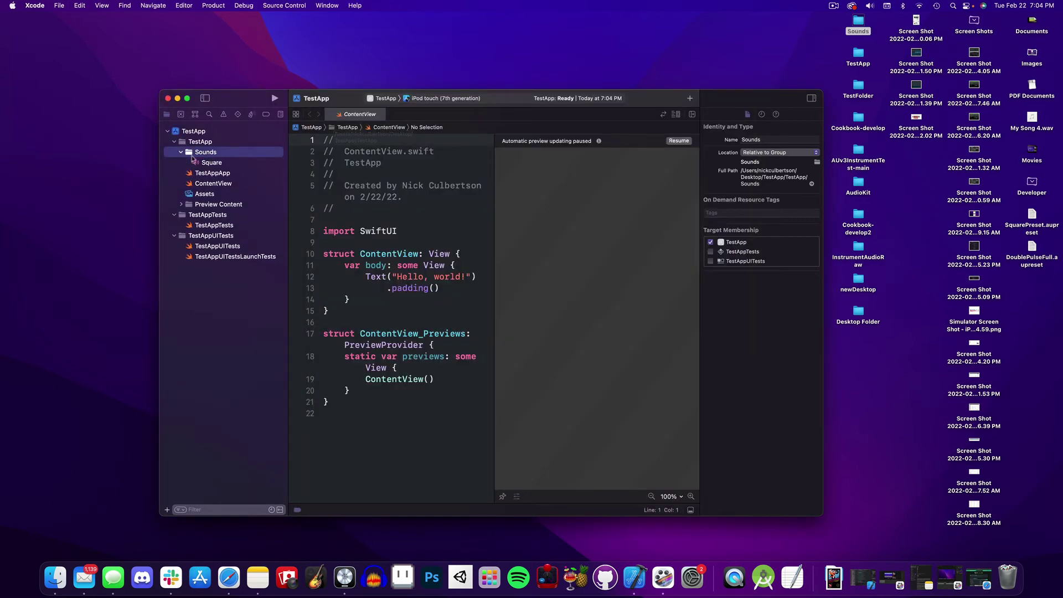
left_click(212, 163)
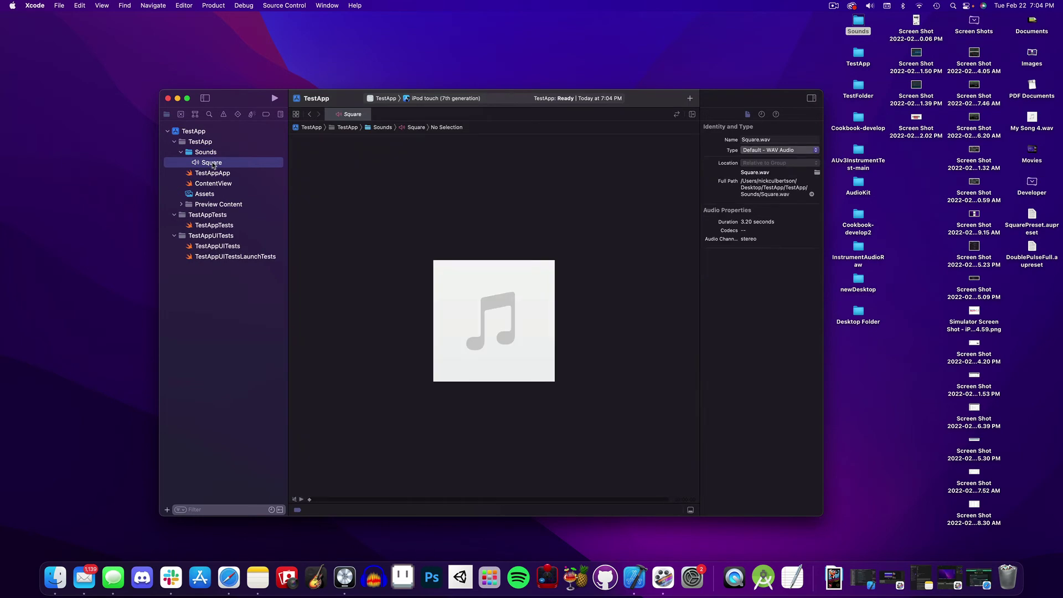
left_click(181, 153)
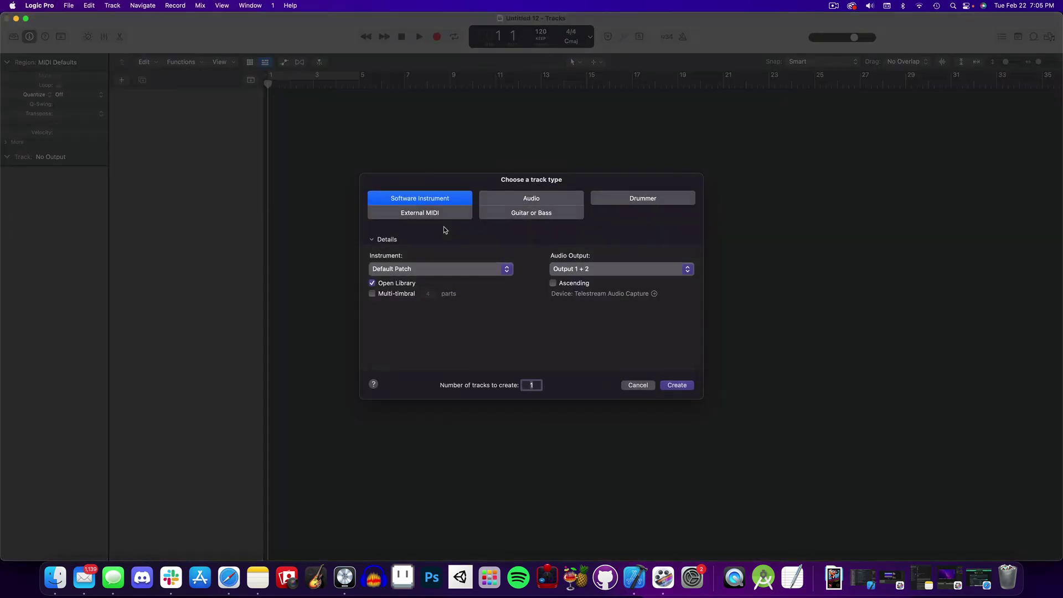
- Create a Software Instrument track, then drop Square.wav in as a Sampler (Zone Per Note) track
left_click(684, 385)
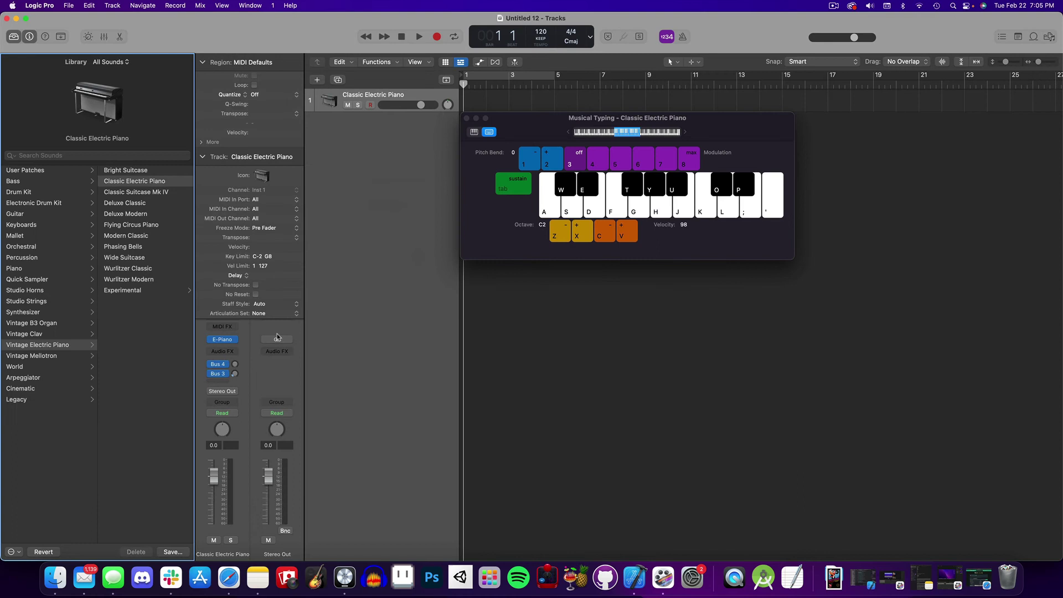
key("super+Tab")
scroll(592, 371, "down", 1)
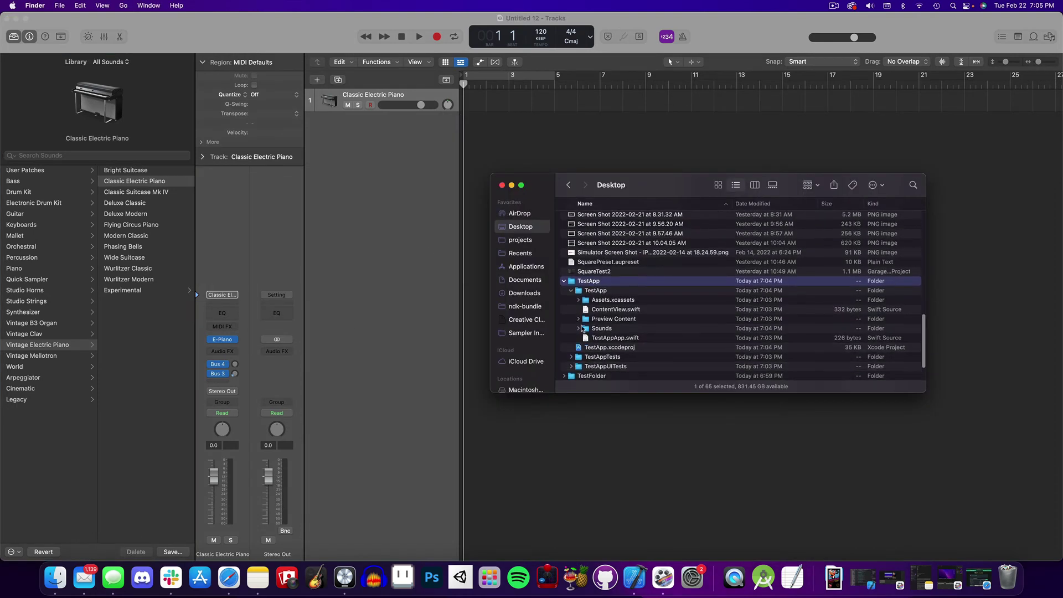
left_click(578, 329)
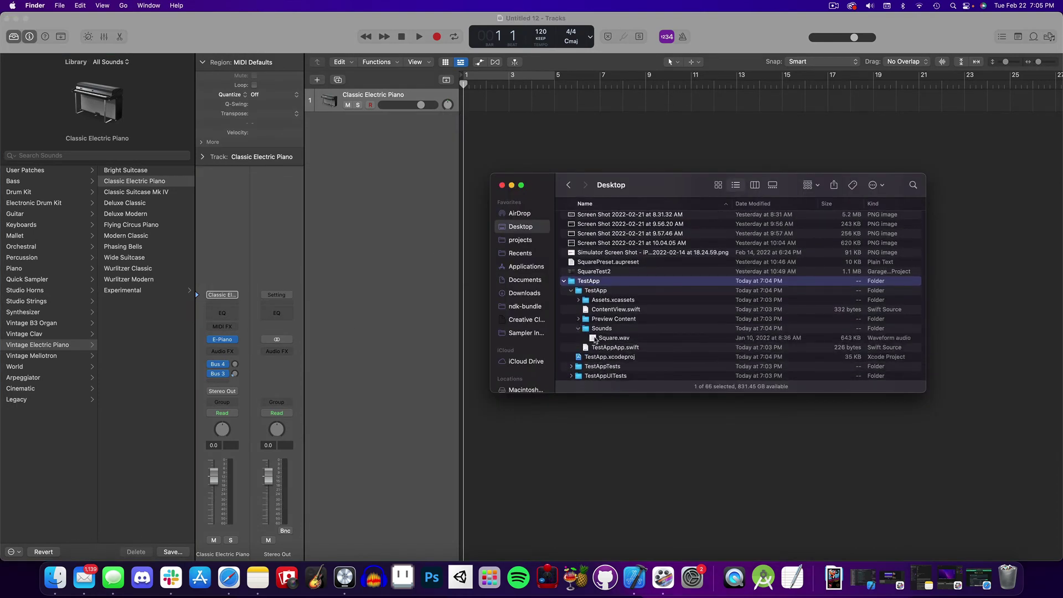
left_click_drag(595, 339, 355, 137)
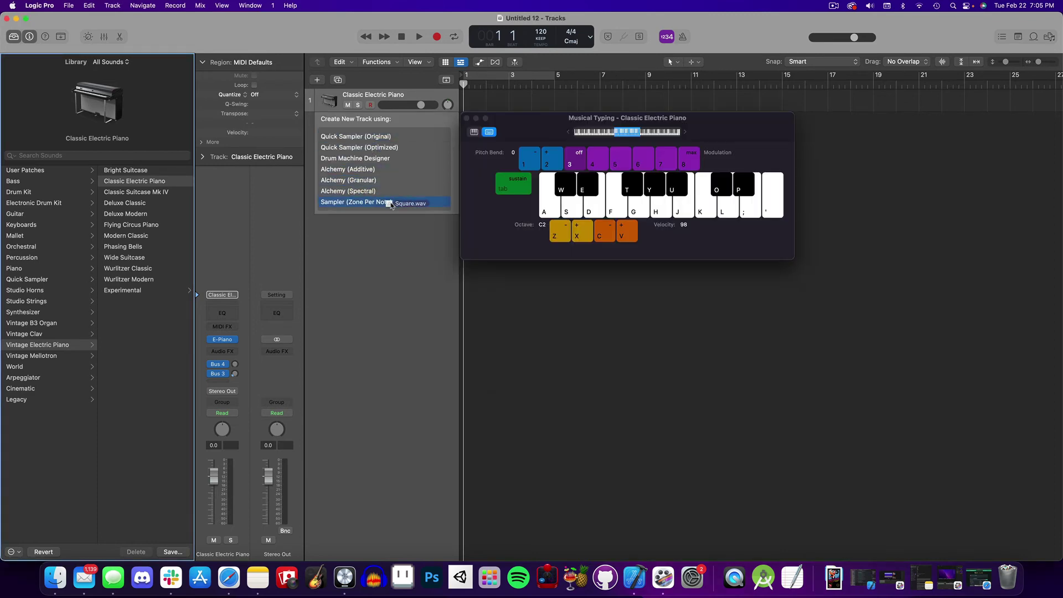
left_click(391, 203)
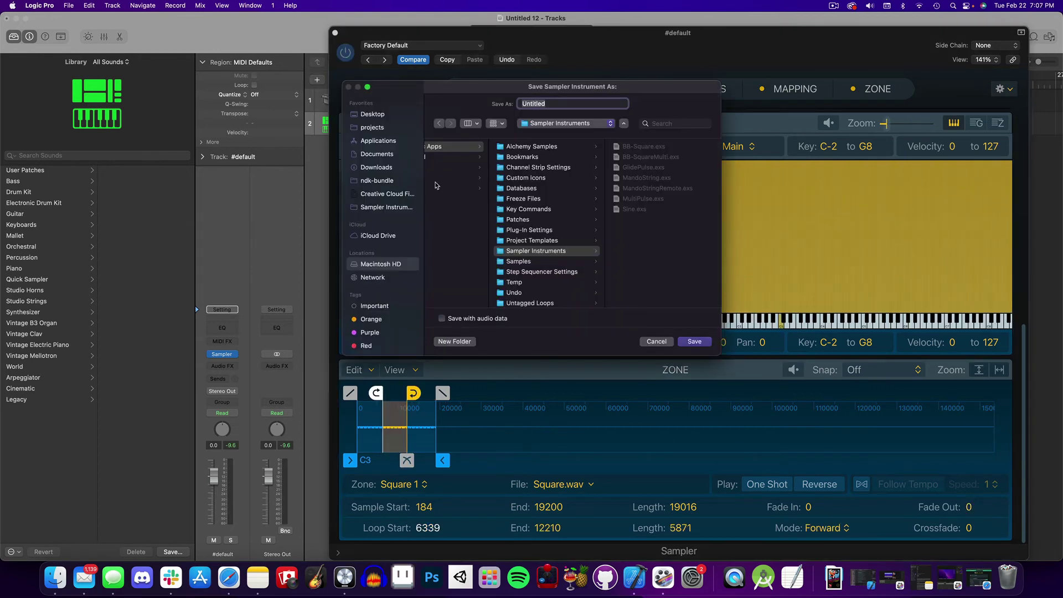
- Save the sampler instrument as Instrument1 in Desktop > TestApp > TestApp > Sounds
type("Instrument1")
left_click(373, 114)
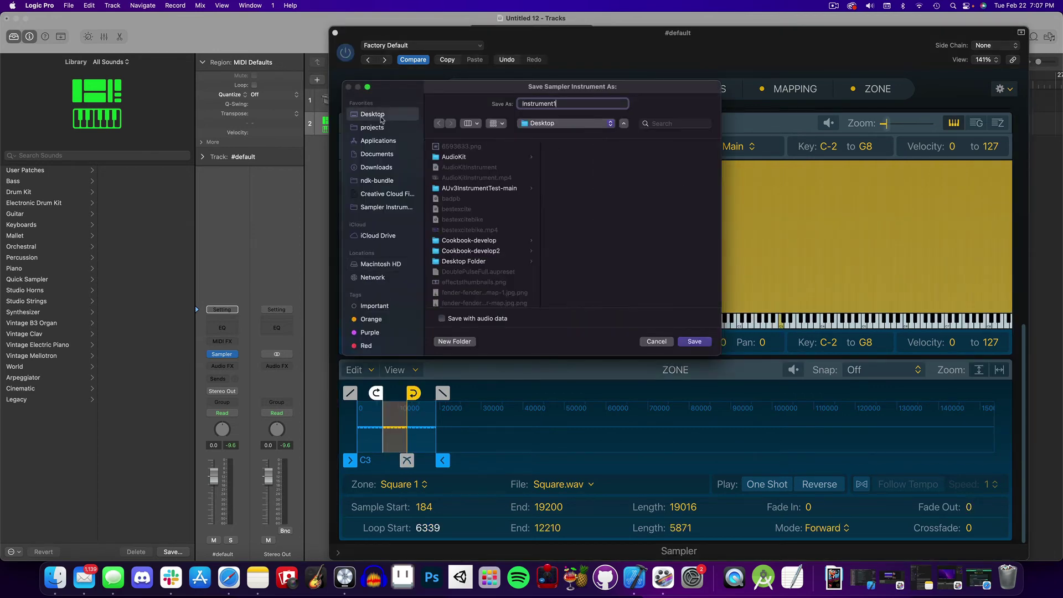
scroll(473, 239, "down", 5)
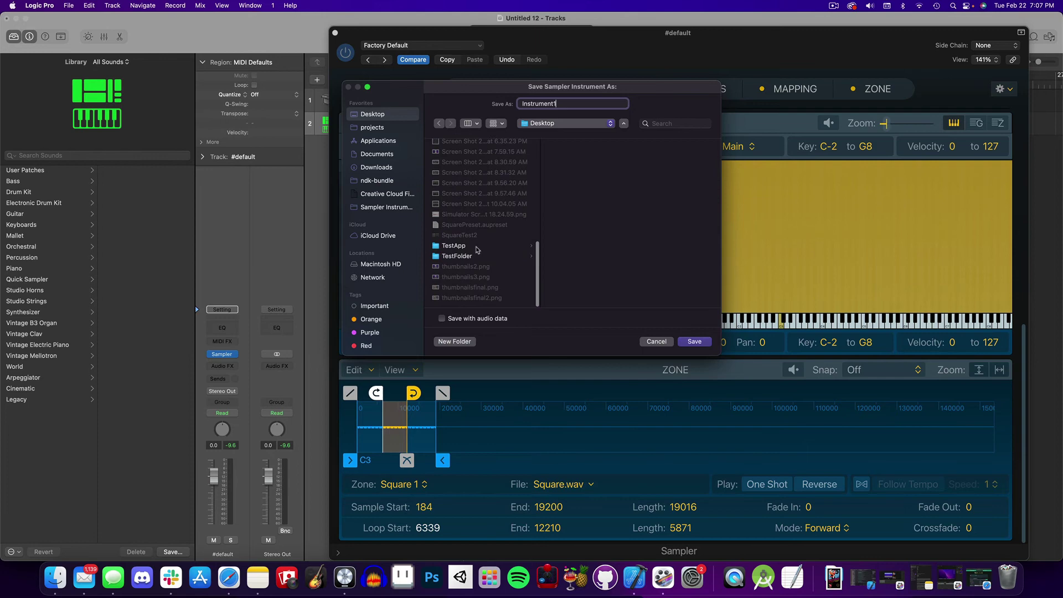
left_click(476, 245)
left_click(592, 146)
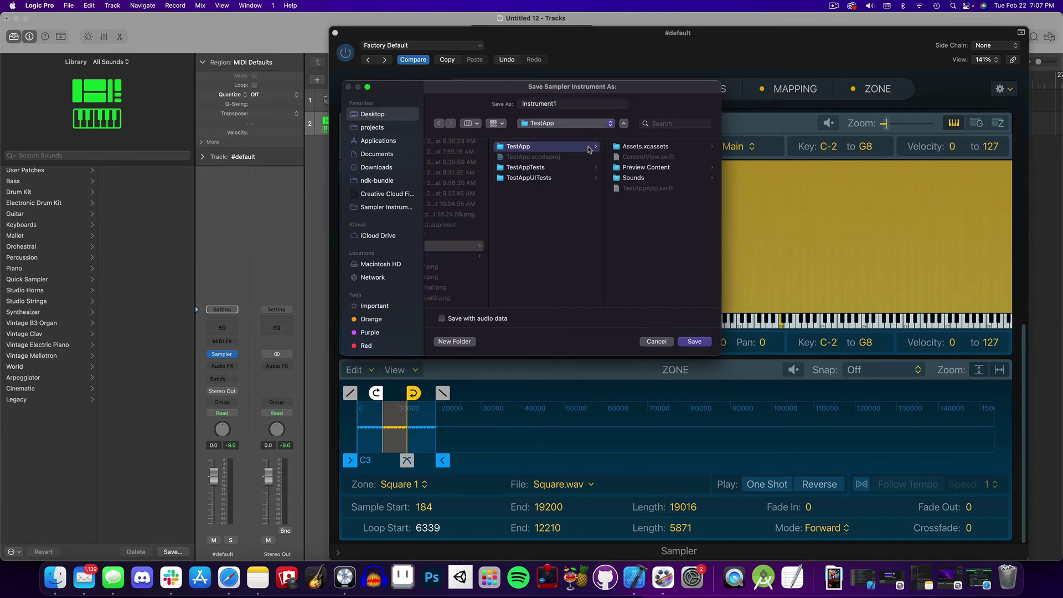
left_click(636, 178)
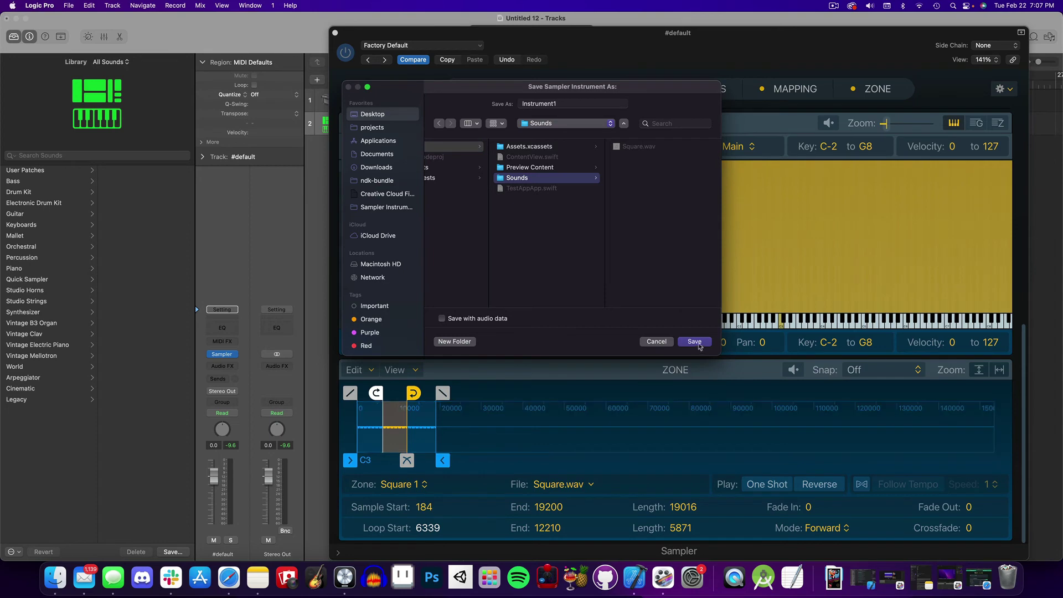
left_click(698, 342)
- Check that Instrument1 appears beside Square.wav in Xcode's navigator
key("super+Tab")
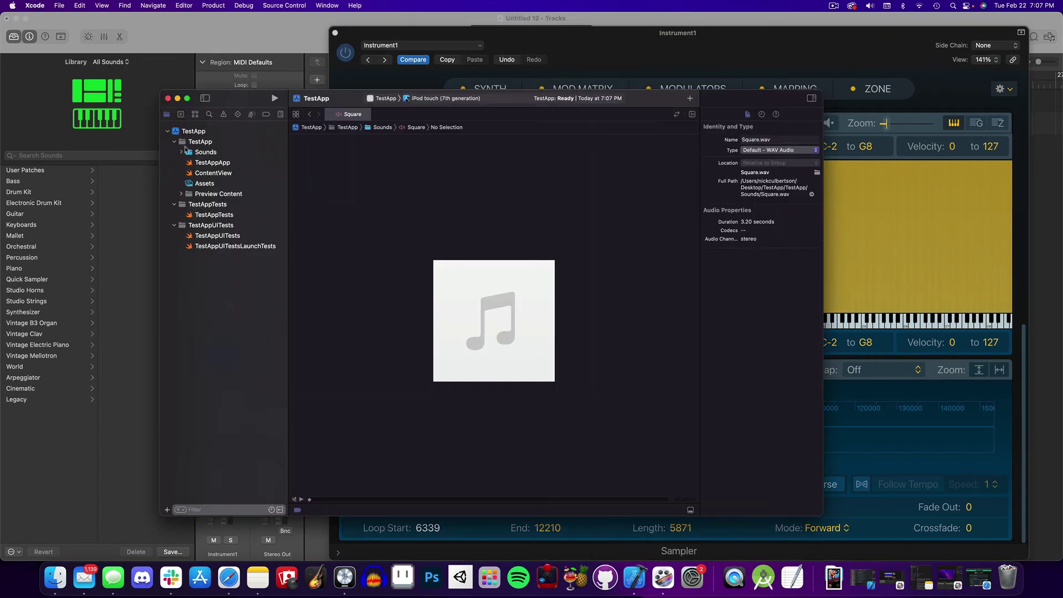
left_click(209, 162)
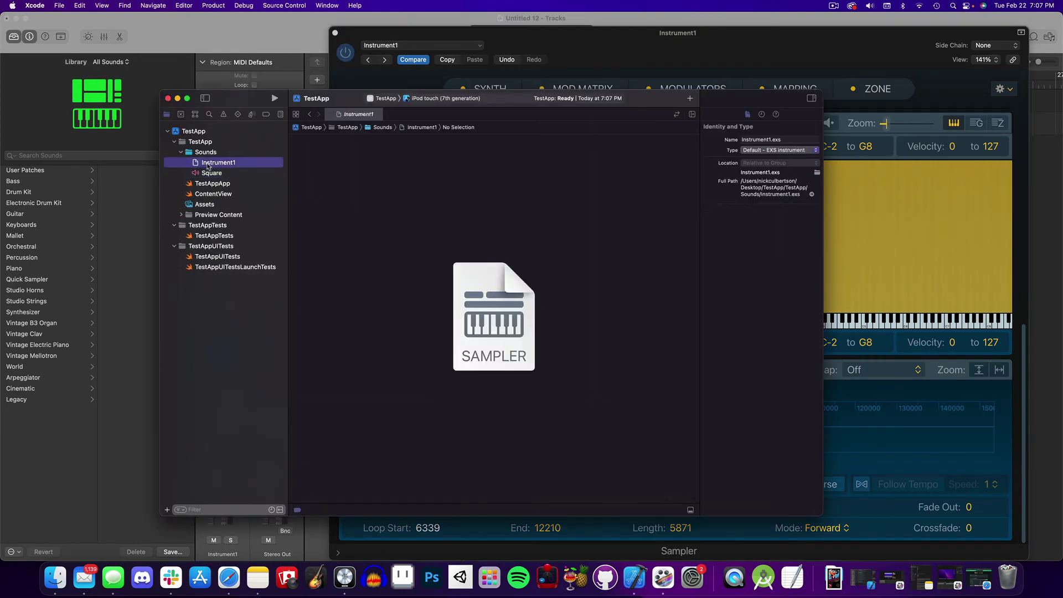
key("Down")
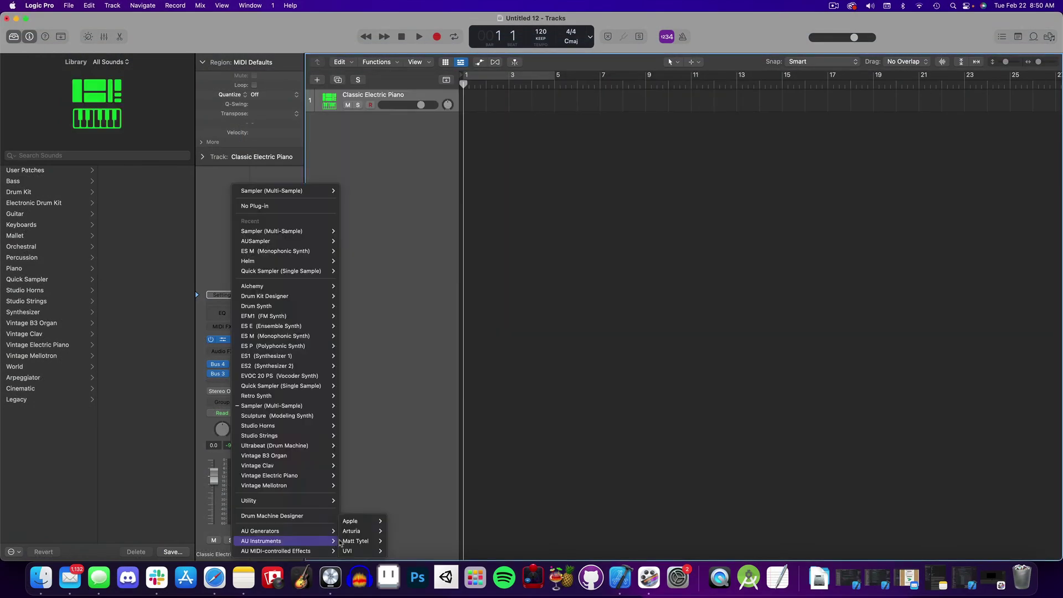
- Load AUSampler in Multi-Output (16xMono) format and play two notes on its keyboard
mouse_move(360, 521)
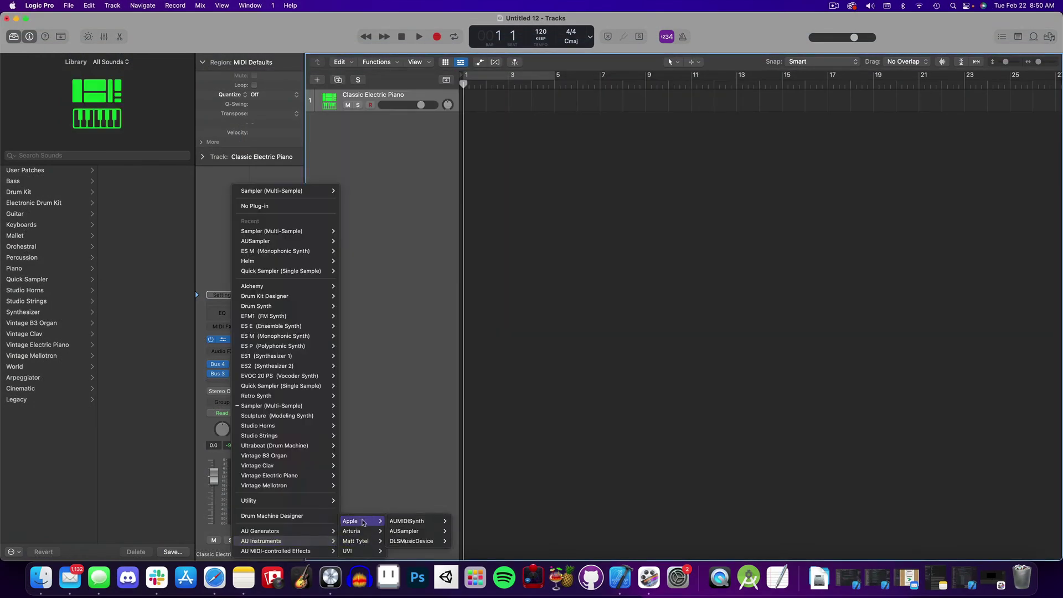
mouse_move(443, 531)
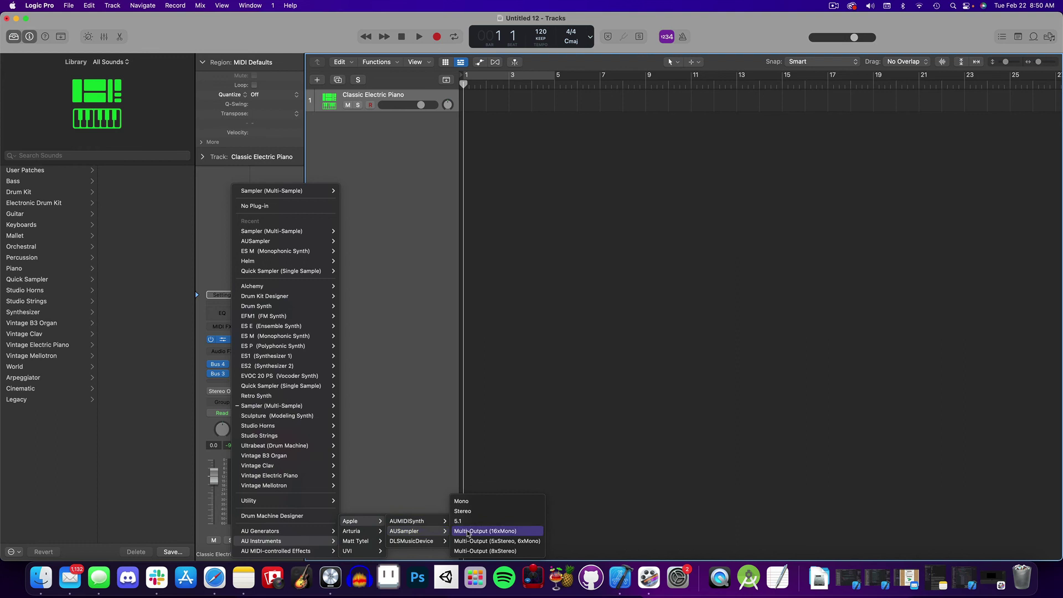
left_click(473, 551)
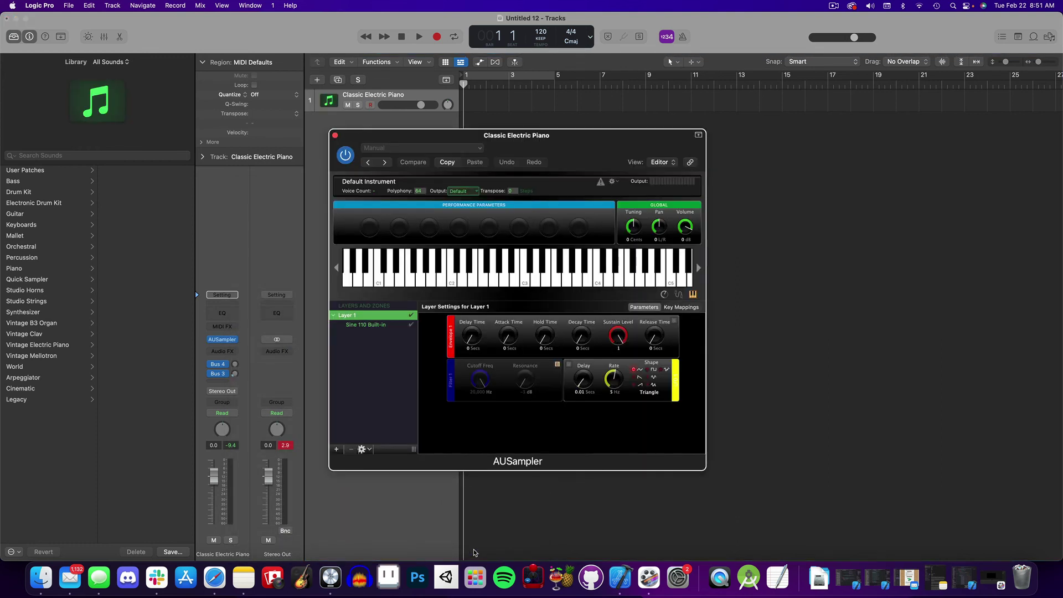
left_click(525, 277)
left_click(538, 280)
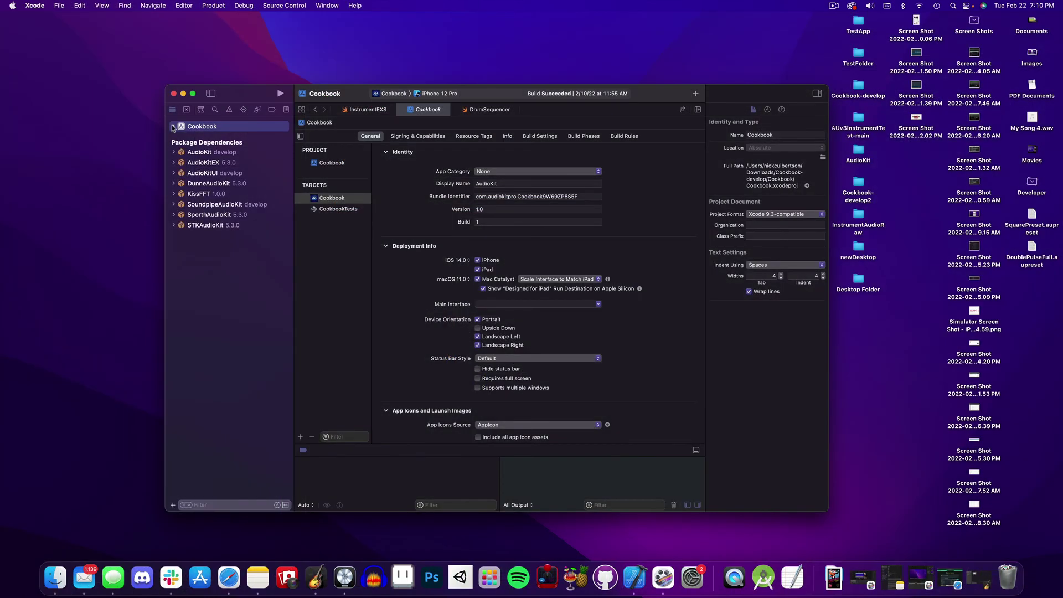
- Expand Cookbook's Sounds and Sampler Instruments folders, then open the desktop TestApp folder and select TestApp.xcodeproj
left_click(172, 127)
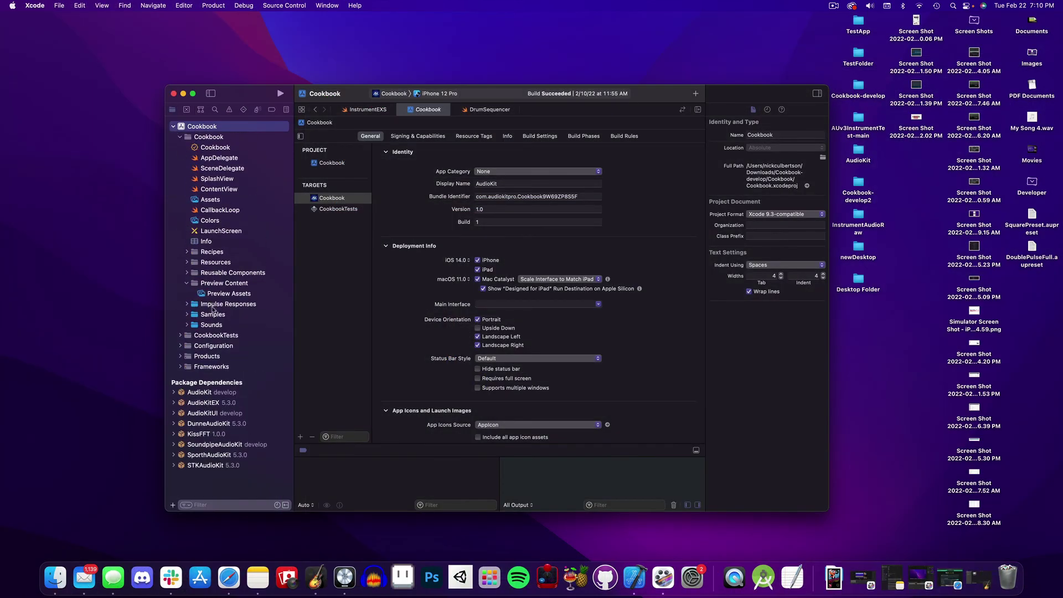
left_click(213, 326)
left_click(187, 325)
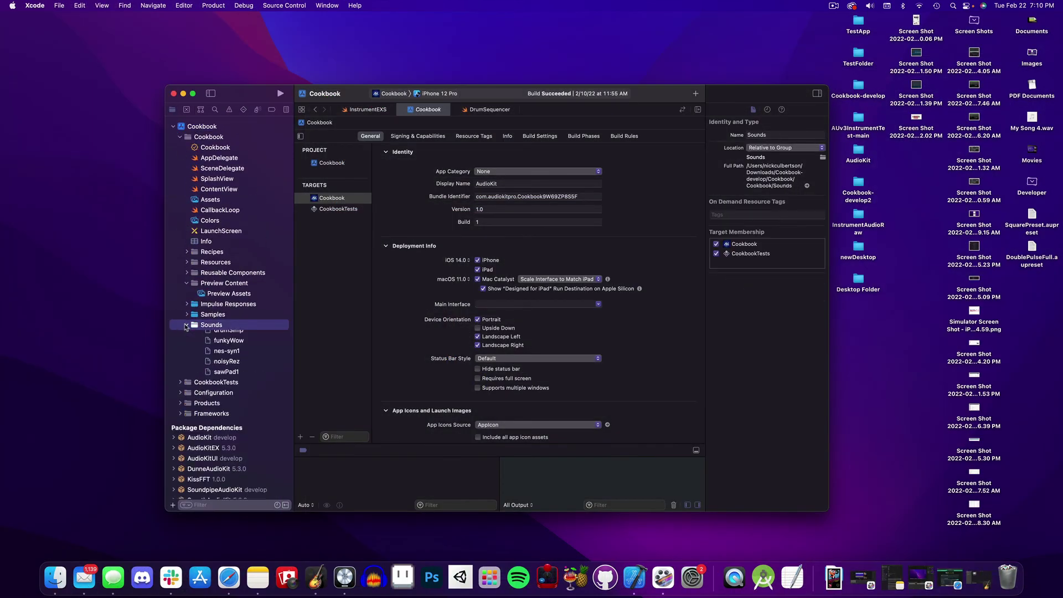
scroll(203, 336, "down", 3)
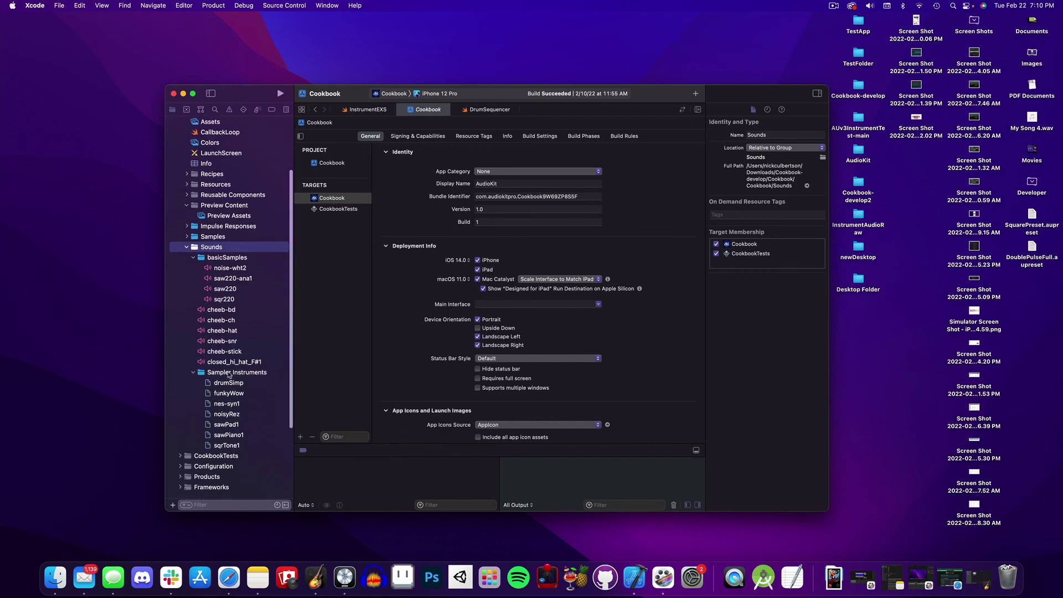
left_click(229, 373)
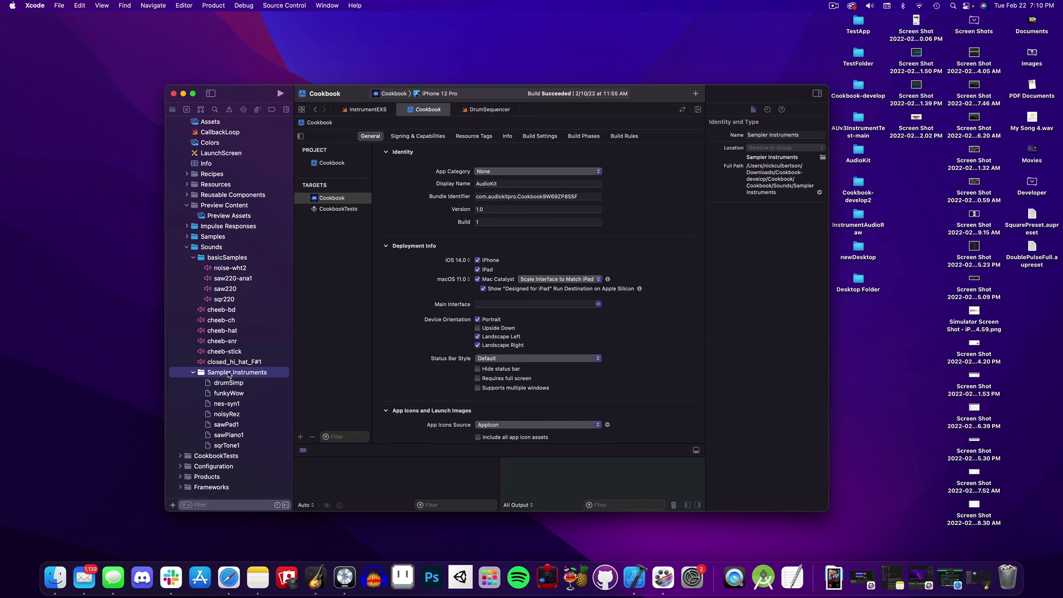
left_click(212, 248)
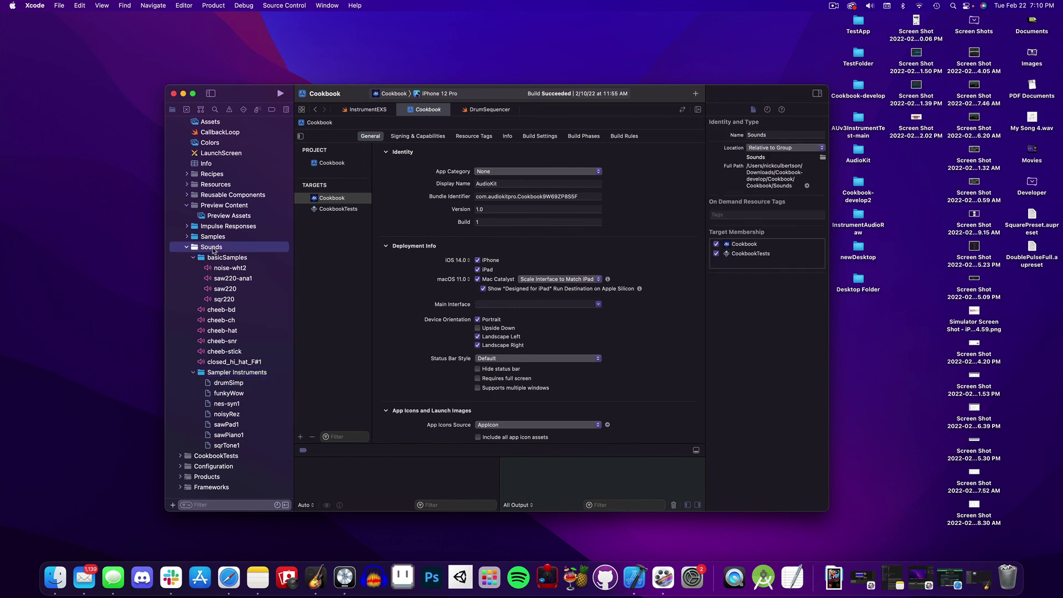
double_click(859, 26)
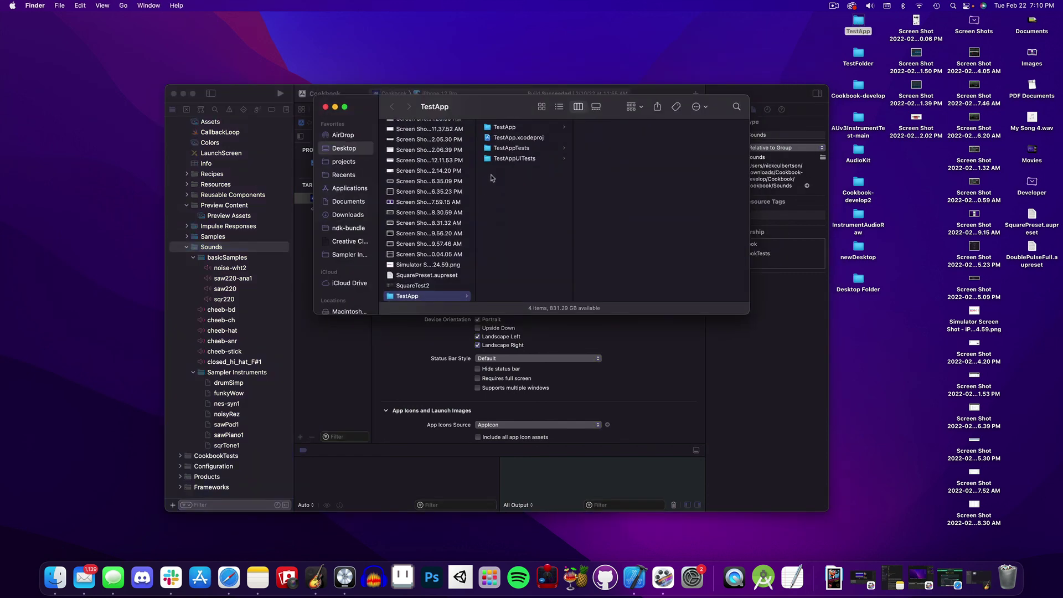
left_click(516, 139)
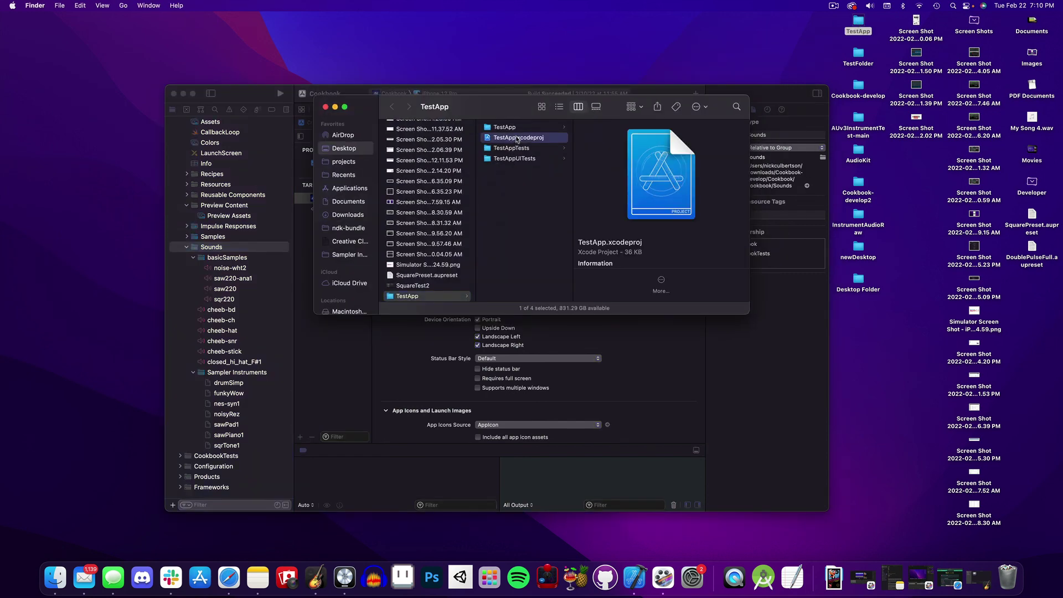